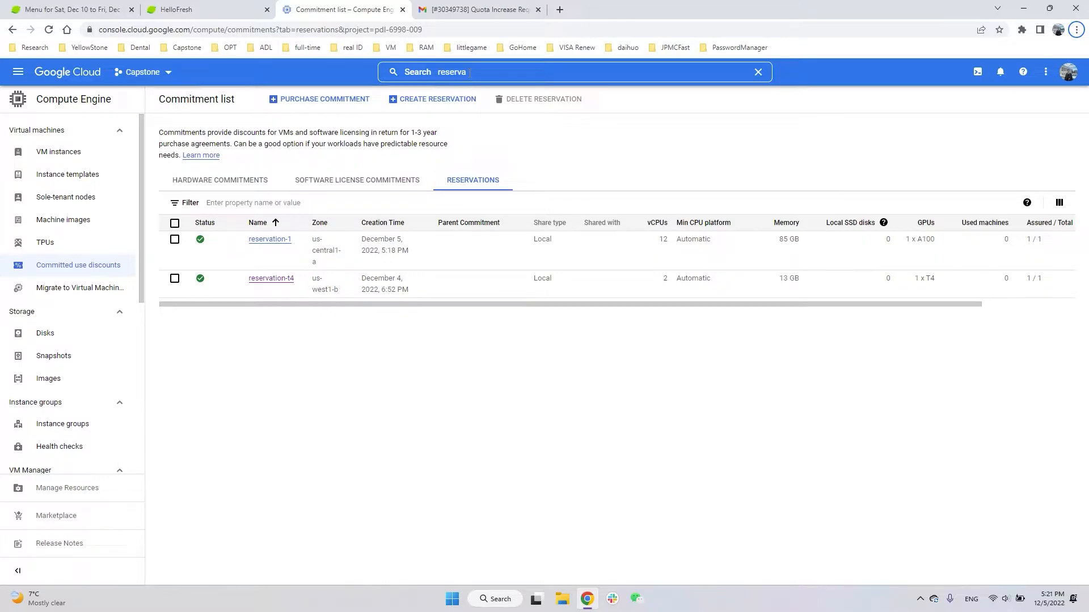
pyautogui.click(470, 72)
pyautogui.write('deve')
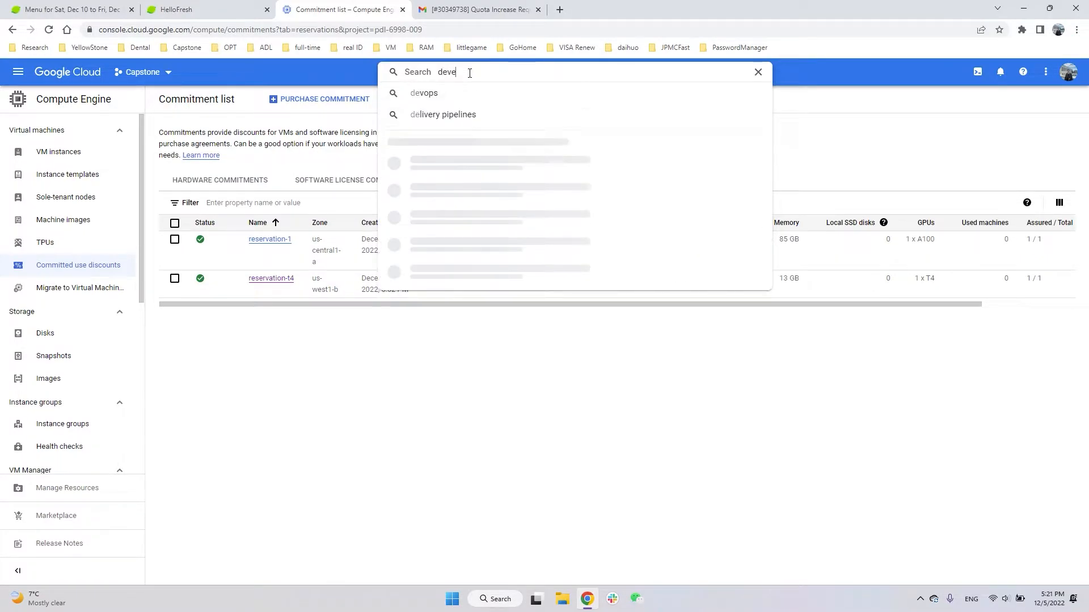
pyautogui.write('ploy')
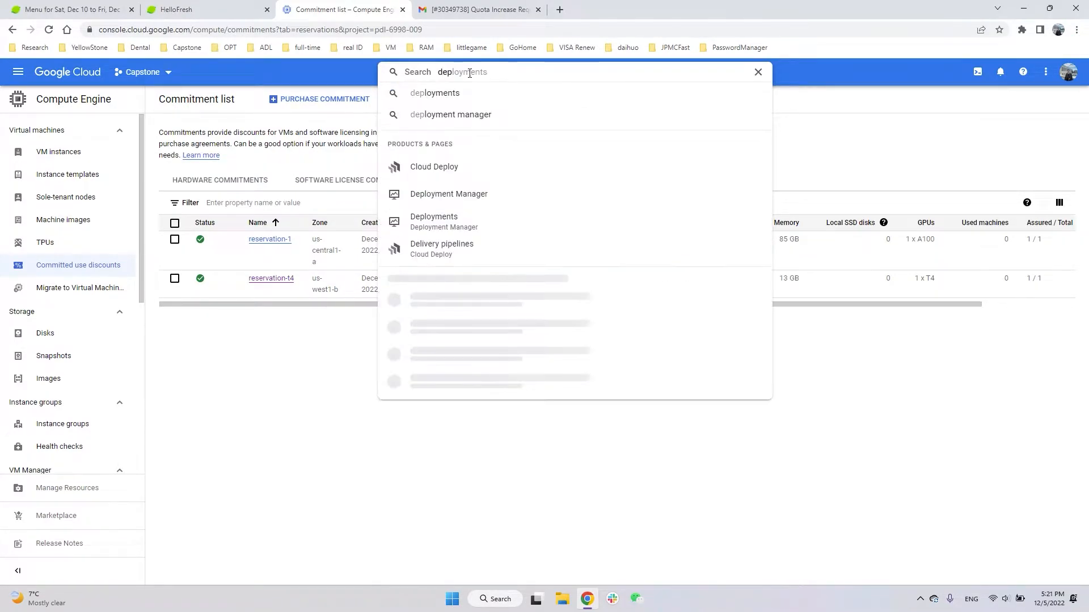
pyautogui.press('Down')
pyautogui.press('Down')
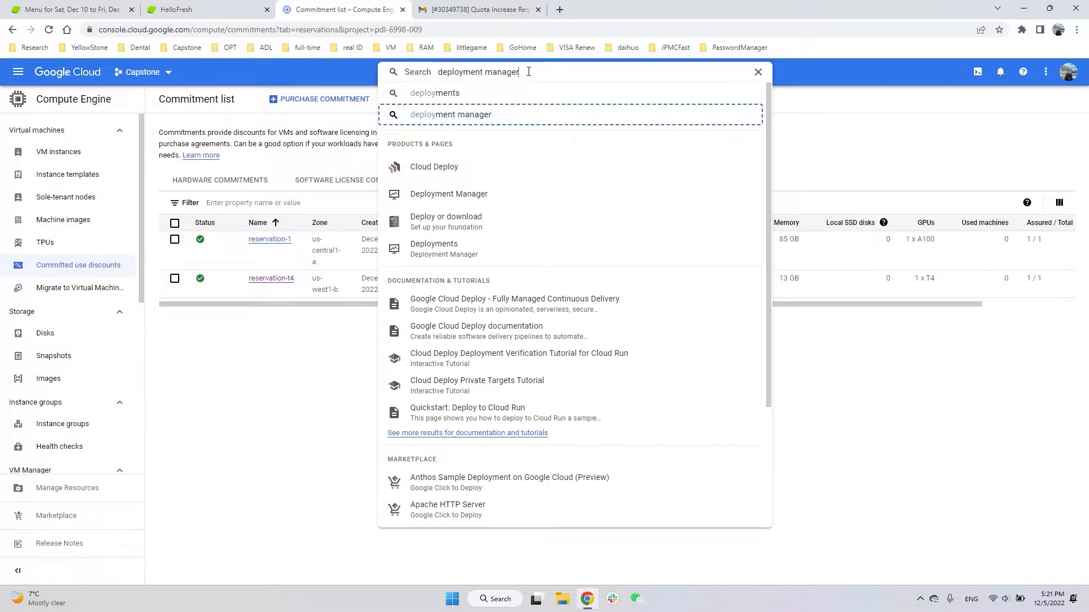
pyautogui.click(757, 72)
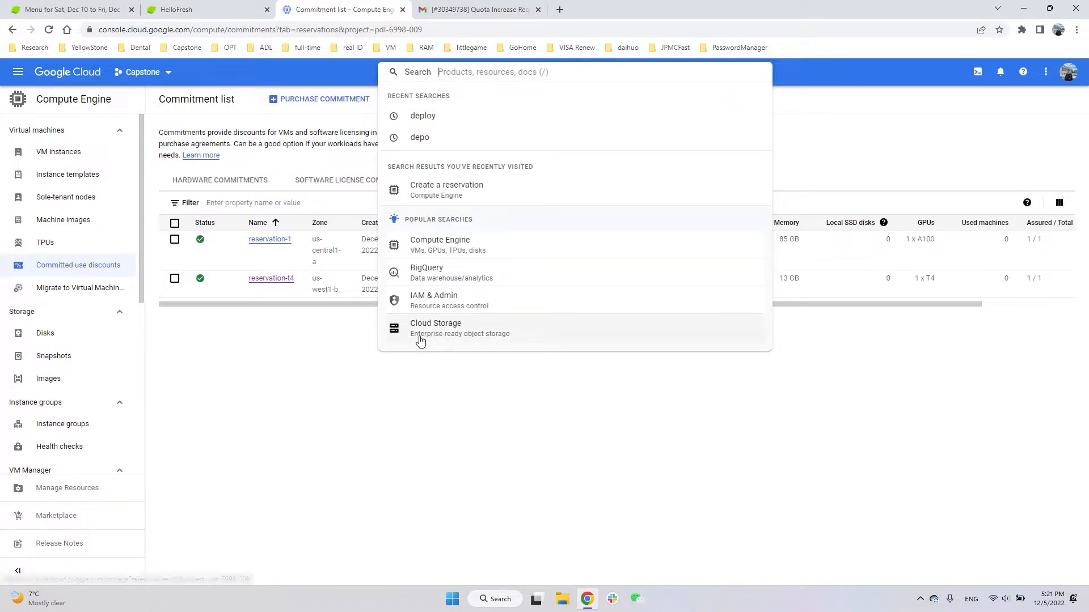
pyautogui.click(366, 328)
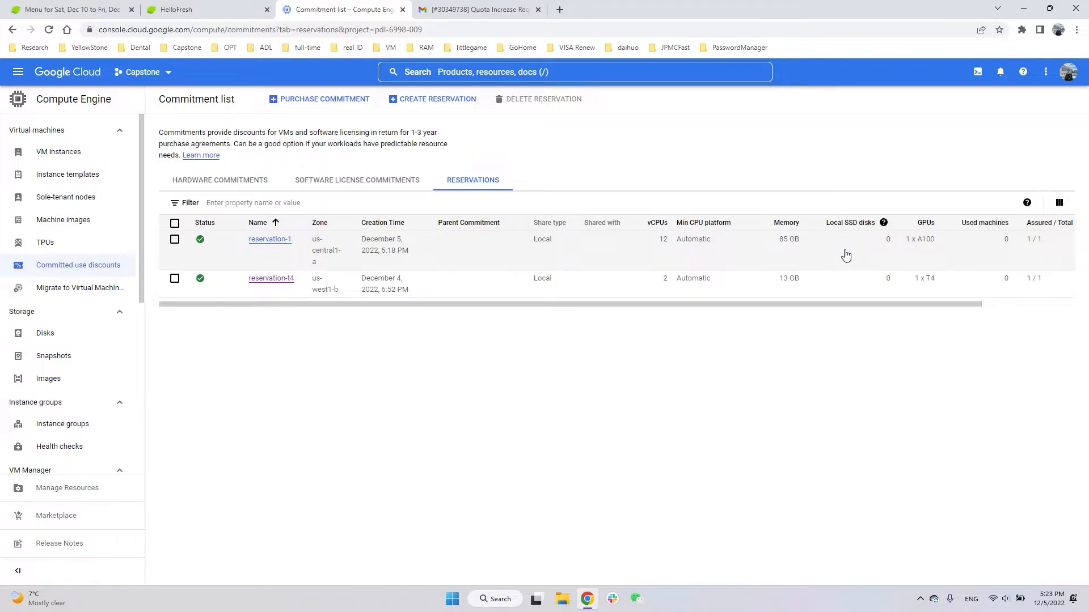
# - Review the quota request email from Google Compute Engine Quota Support in Gmail
pyautogui.click(509, 14)
pyautogui.scroll(-2, 487, 277)
pyautogui.scroll(1, 487, 277)
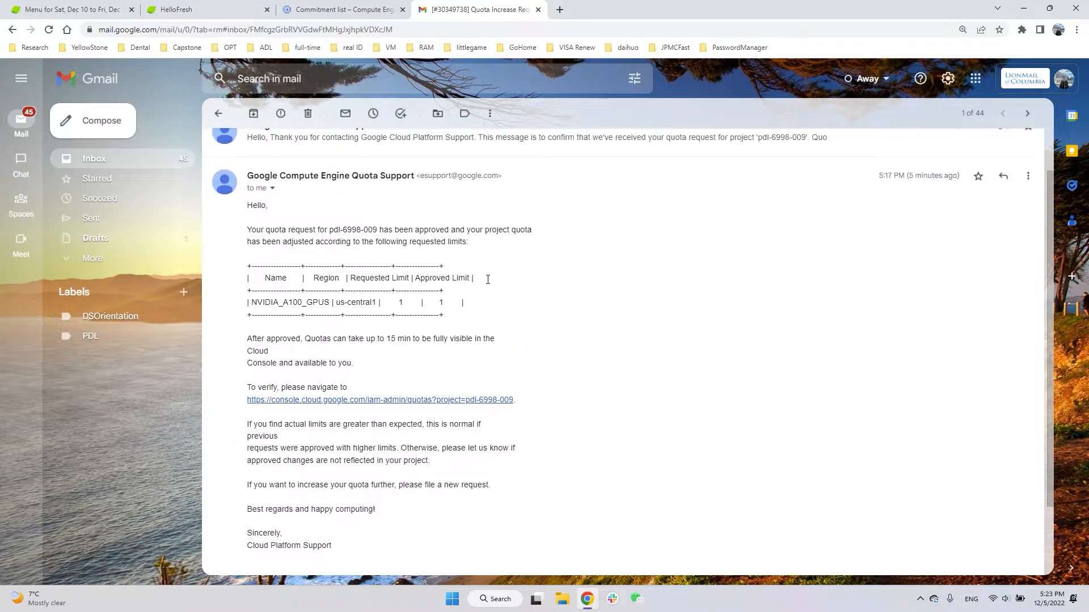
# - Open console.cloud.google.com in a new browser tab placed ahead of the Gmail tab
pyautogui.click(559, 8)
pyautogui.moveTo(559, 8); pyautogui.dragTo(443, 7)
pyautogui.click(482, 30)
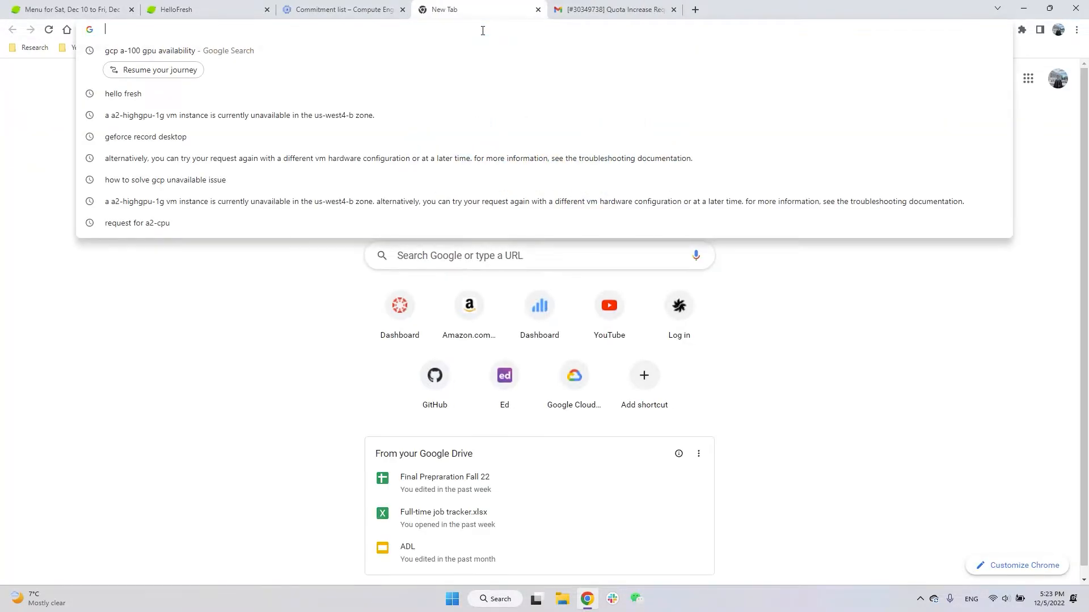
pyautogui.write('console.cloud.google.com')
pyautogui.press('Return')
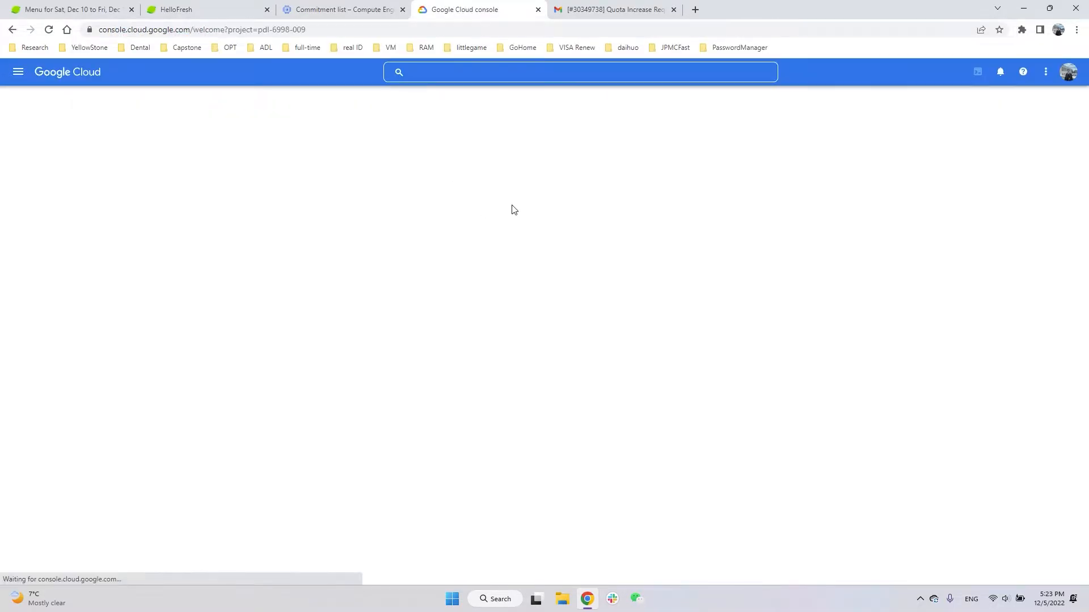
# - Find the Compute Engine VM instances page and start creating a new VM instance
pyautogui.click(502, 73)
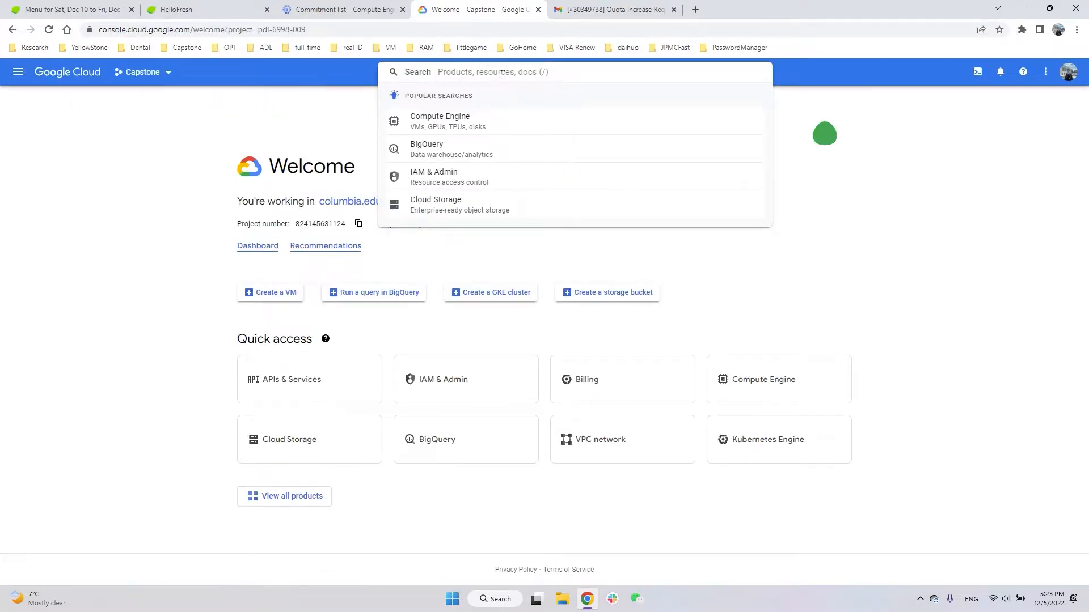
pyautogui.write('vm in')
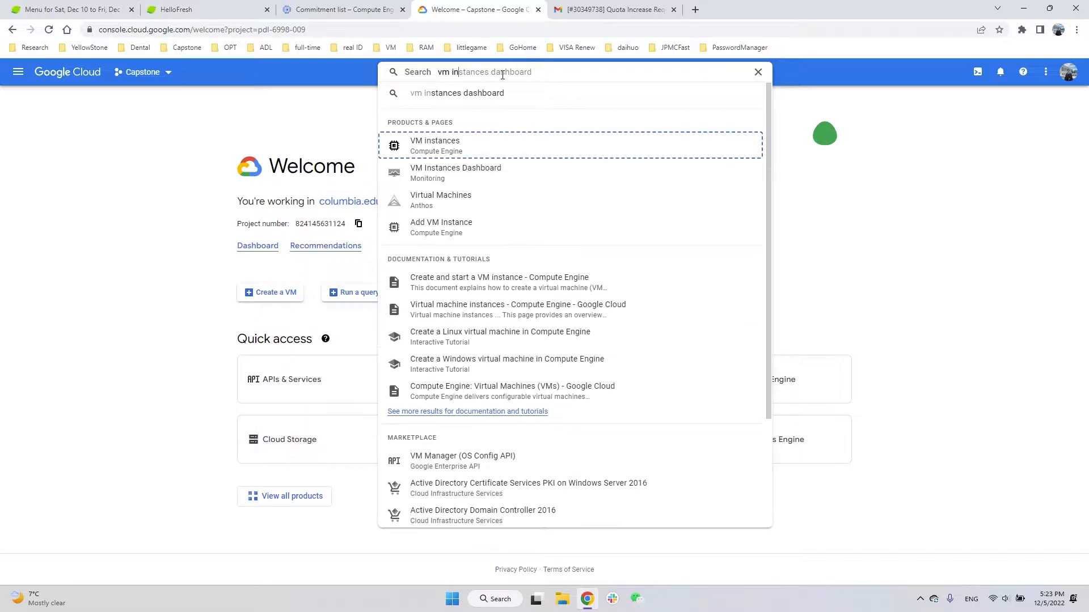
pyautogui.press('Return')
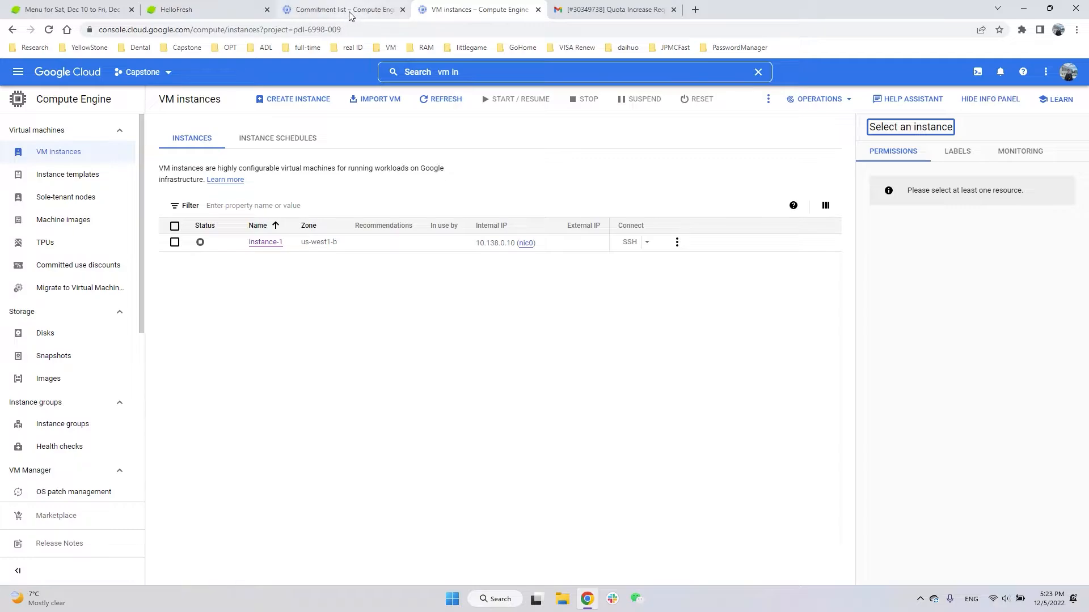
pyautogui.click(291, 103)
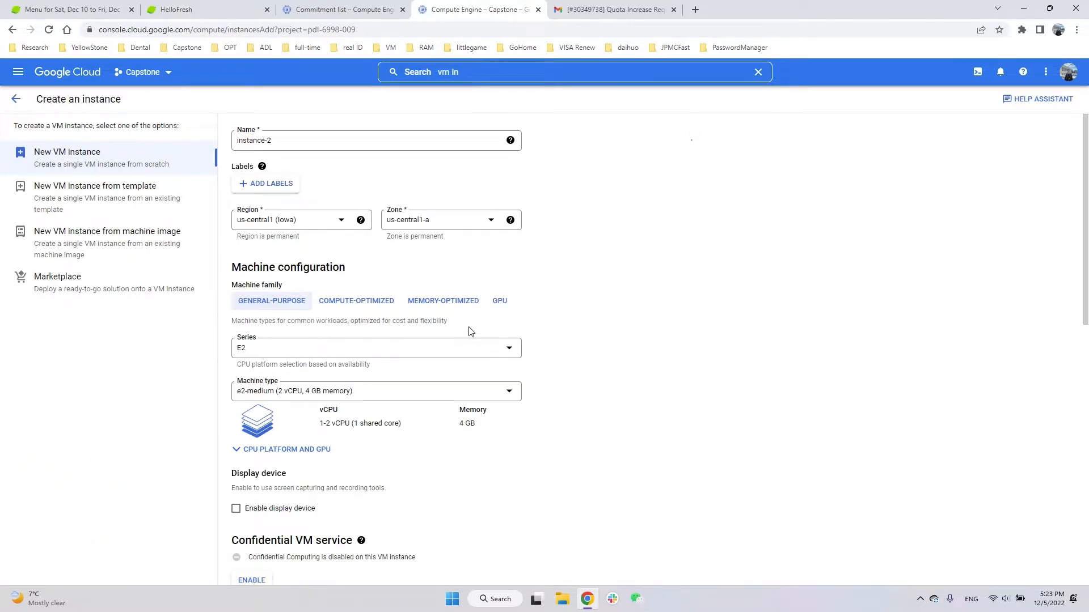
pyautogui.scroll(-1, 342, 369)
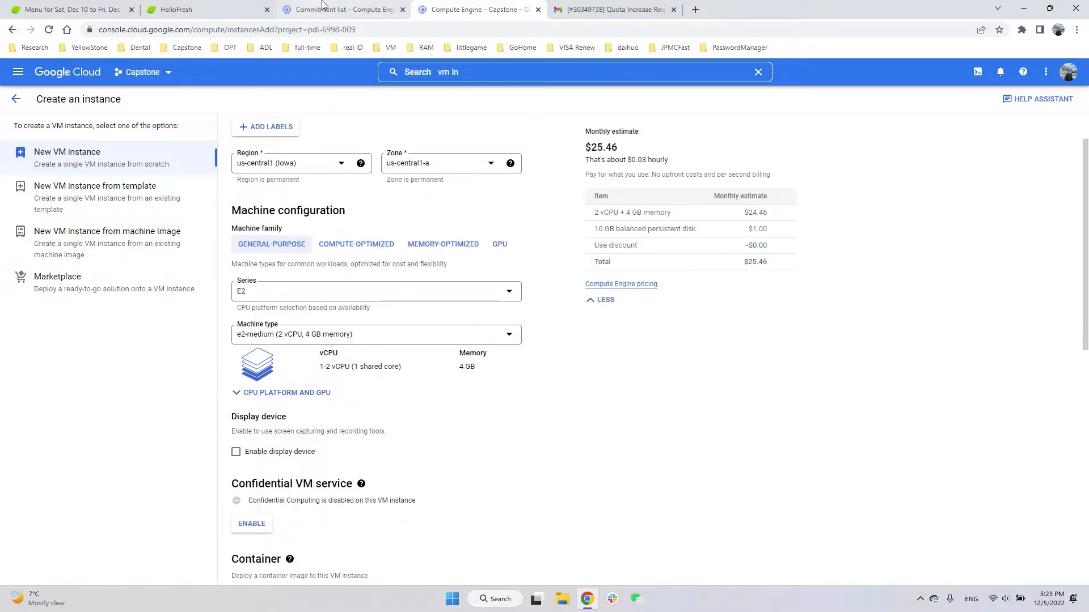
# - Check reservation-1 in the commitment list and name the new VM instance instance-a100
pyautogui.click(340, 10)
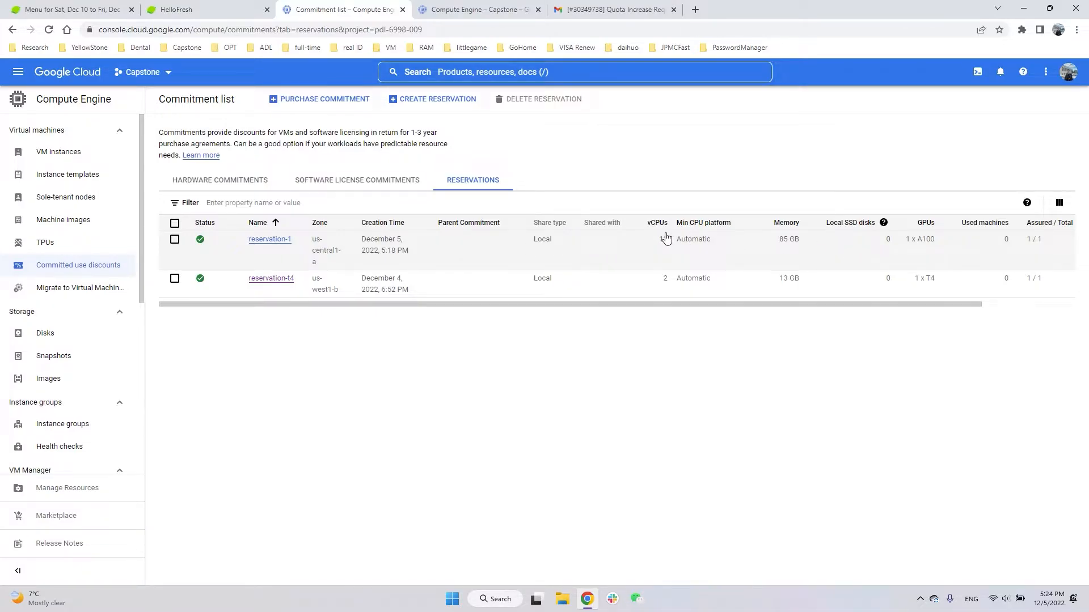
pyautogui.click(443, 10)
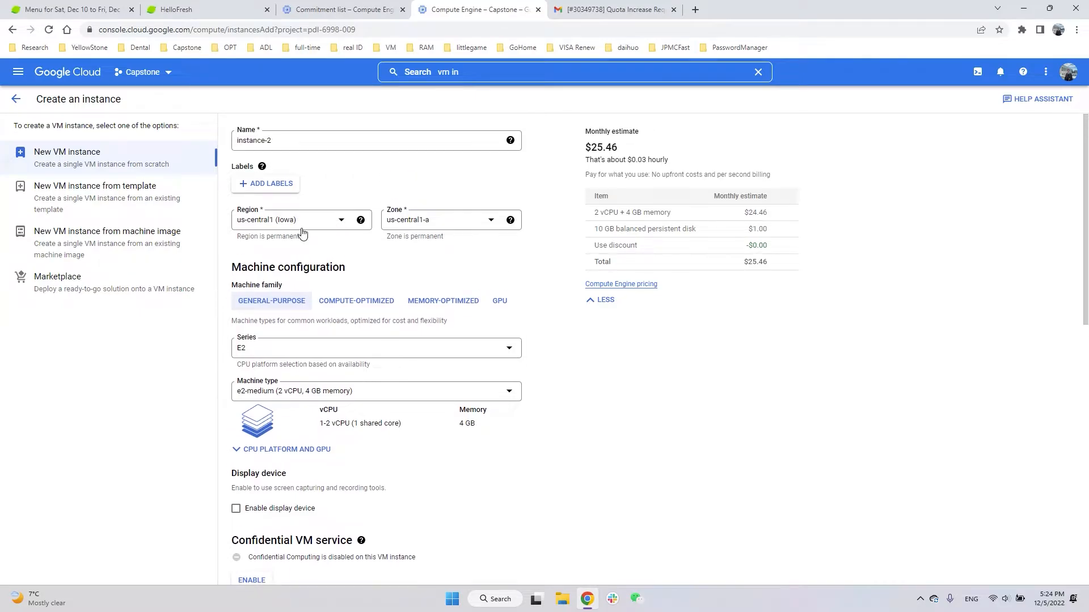
pyautogui.click(315, 140)
pyautogui.click(365, 8)
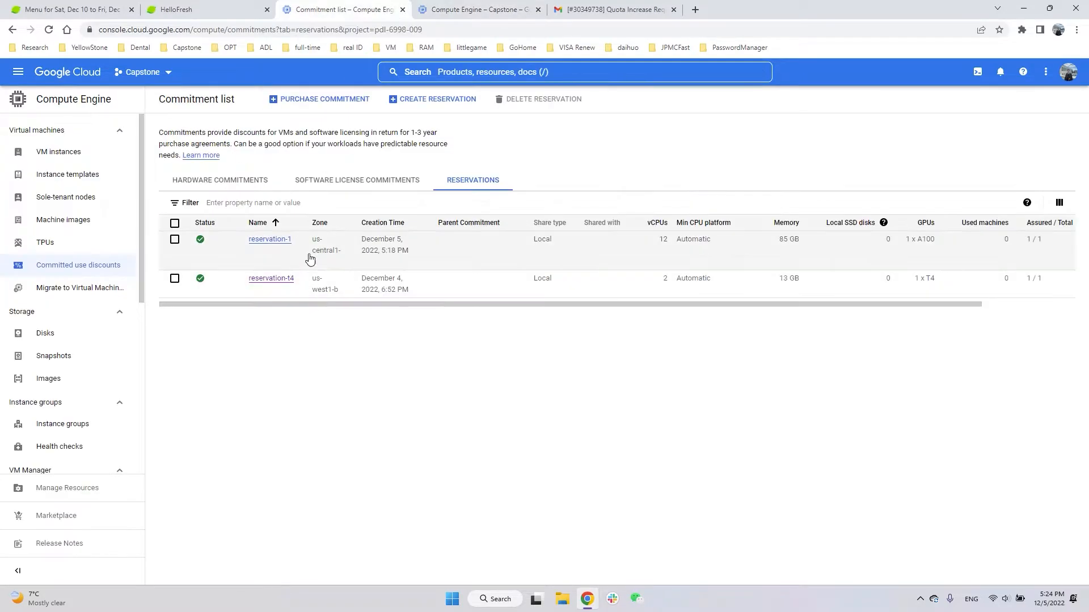
pyautogui.hotkey('ctrl', 'Tab')
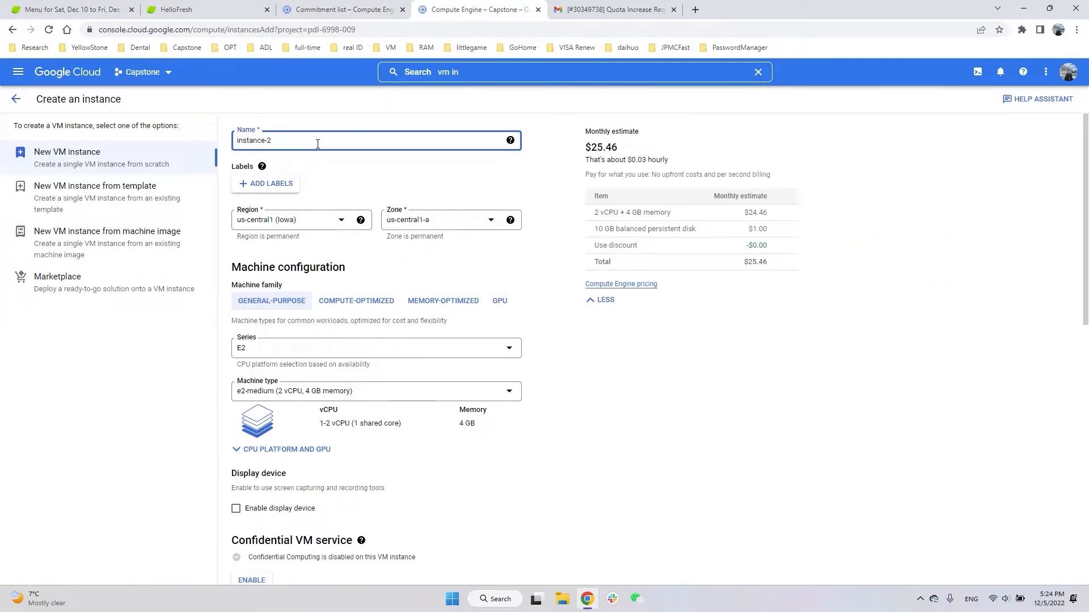
pyautogui.write('a100')
# - Compare the new instance's region, zone and machine settings with those of reservation-1 in the commitment list
pyautogui.hotkey('ctrl', 'shift', 'Tab')
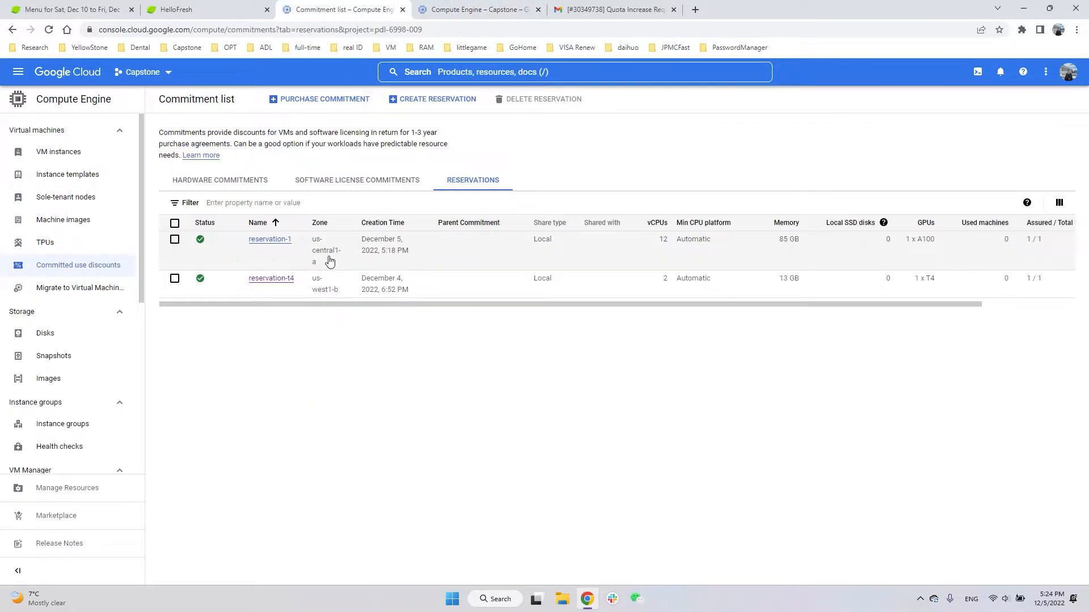
pyautogui.hotkey('ctrl', 'Tab')
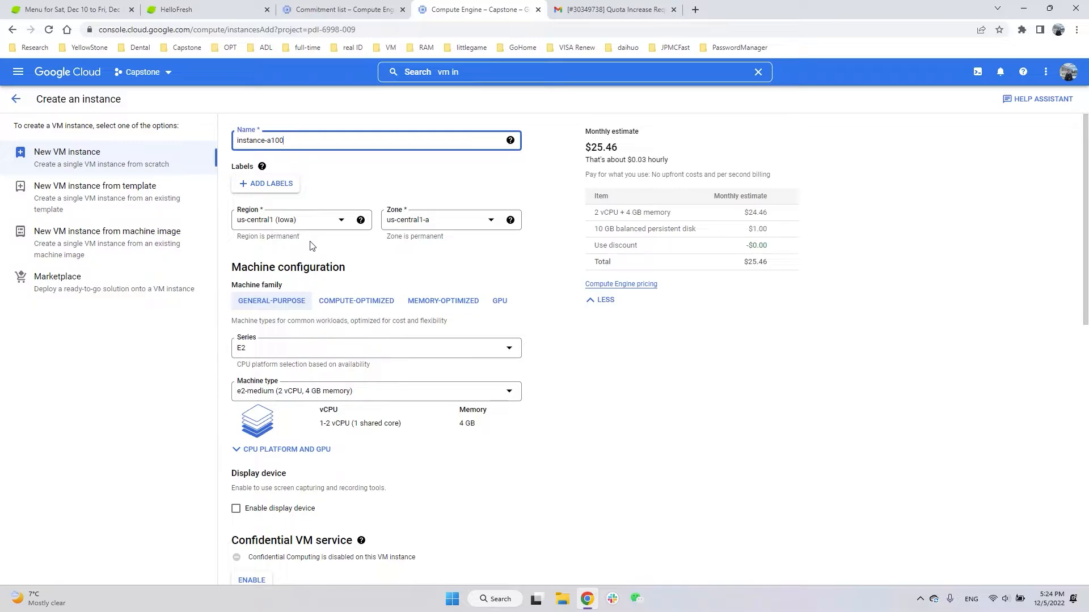
pyautogui.hotkey('ctrl', 'shift', 'Tab')
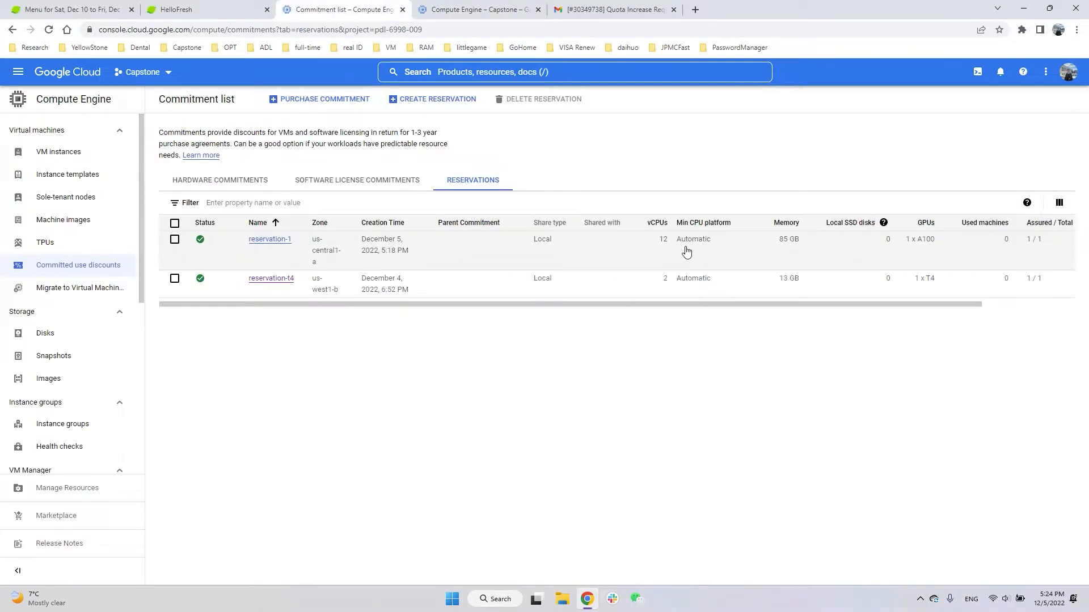
pyautogui.click(484, 16)
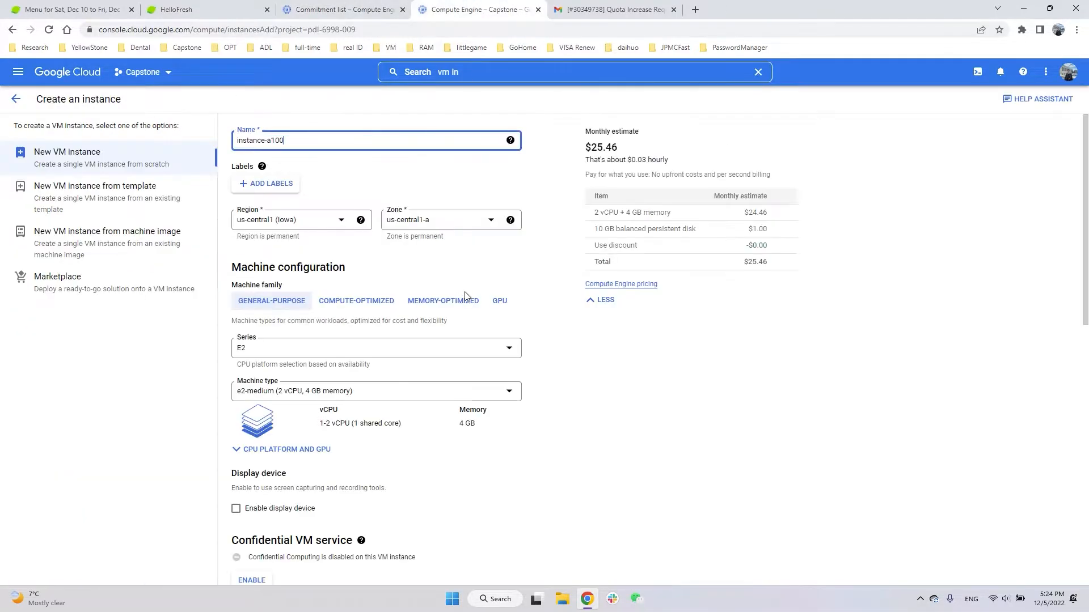
# - Choose the GPU machine family and set the GPU type to NVIDIA A100 40GB
pyautogui.click(499, 301)
pyautogui.click(314, 358)
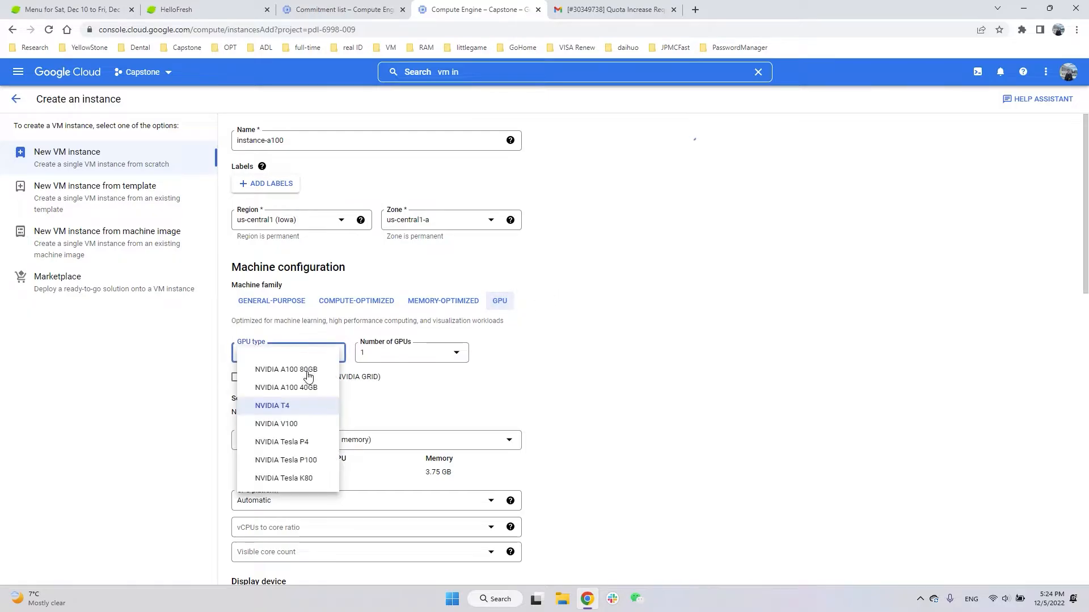
pyautogui.click(309, 387)
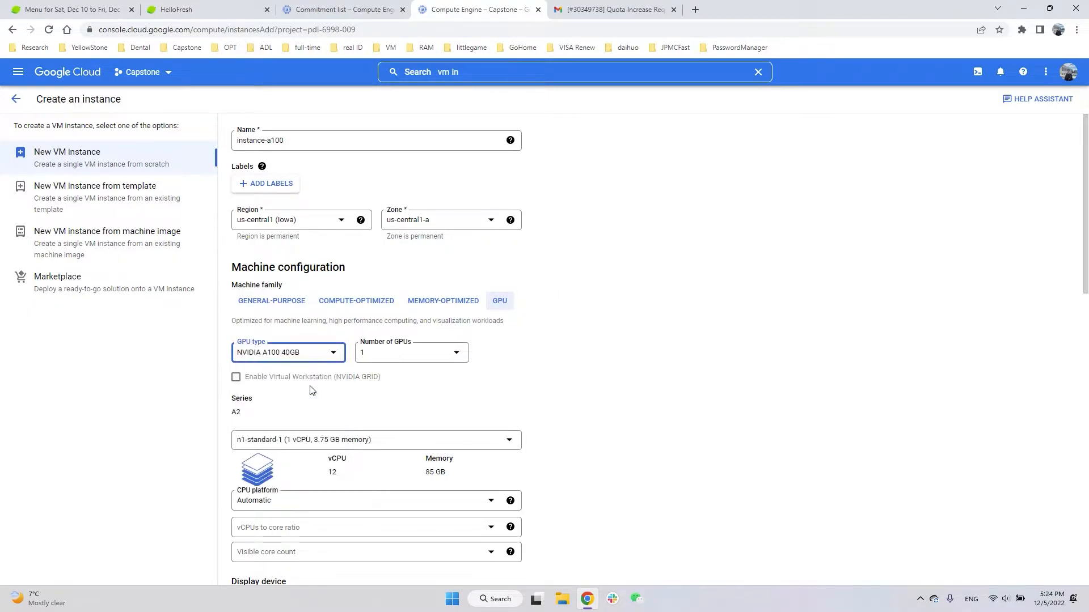
# - Review the machine configuration and cost estimate, and enable the display device for the instance
pyautogui.scroll(-2, 410, 397)
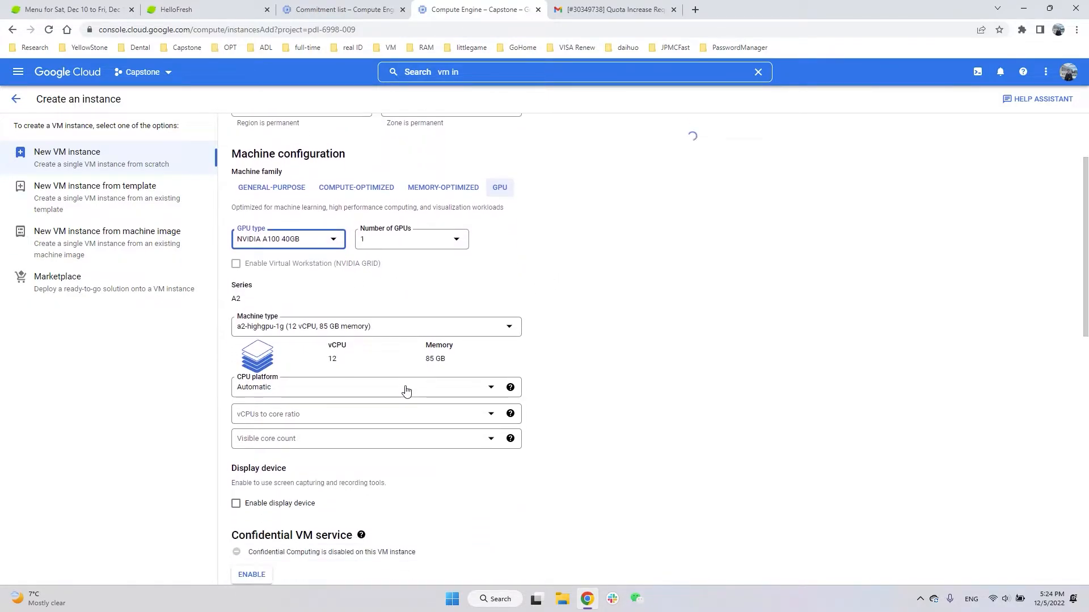
pyautogui.scroll(-1, 409, 389)
pyautogui.scroll(3, 662, 329)
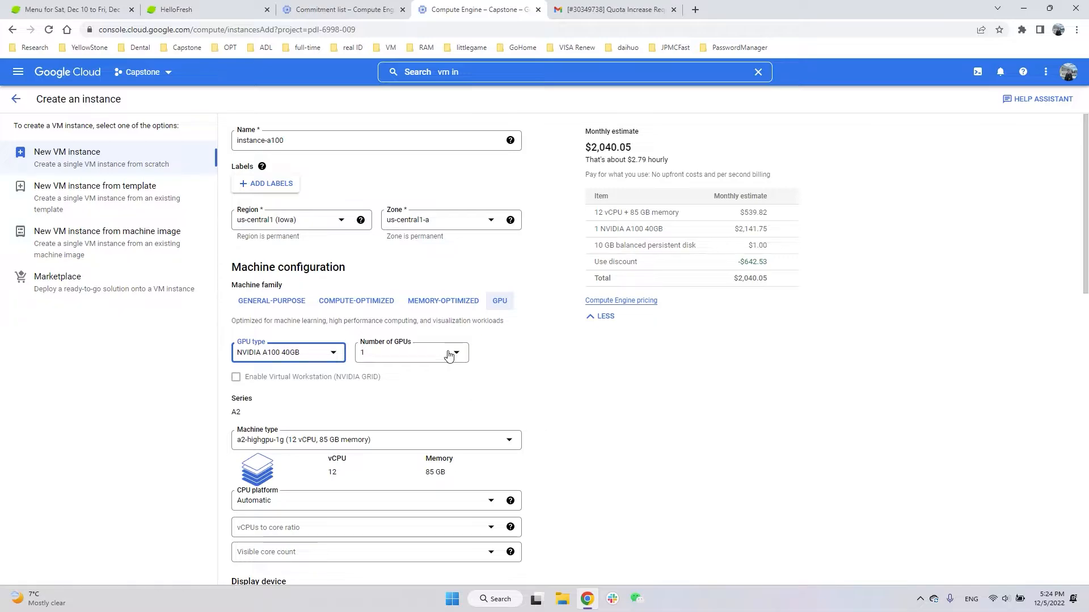
pyautogui.scroll(-6, 498, 343)
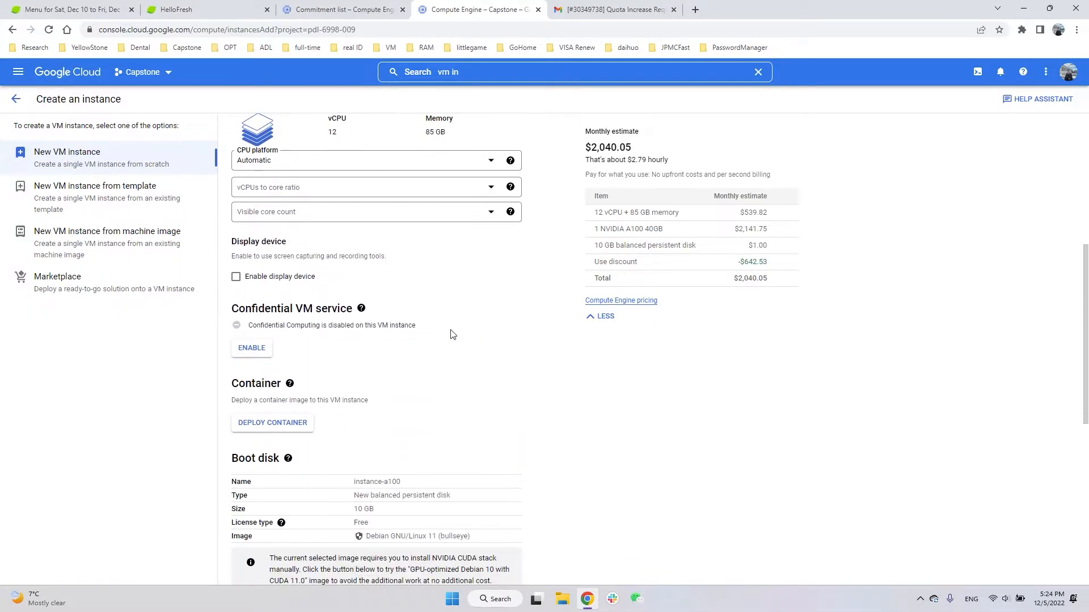
pyautogui.click(267, 277)
# - Switch the boot disk image to Debian 10 based Deep Learning VM with M100 and set its size to 750 GB
pyautogui.scroll(-2, 309, 302)
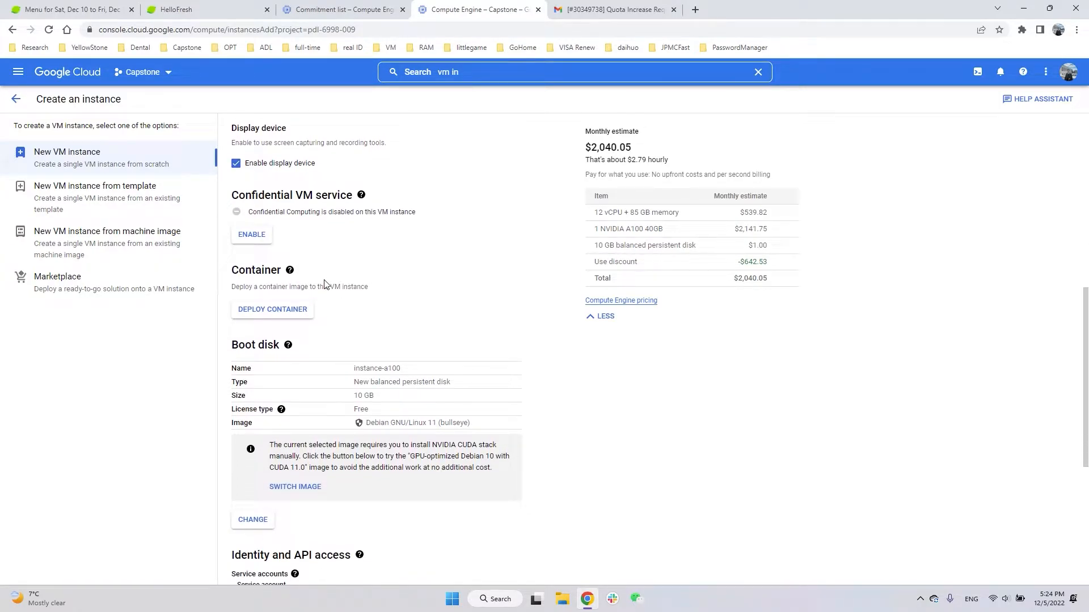
pyautogui.scroll(-3, 361, 303)
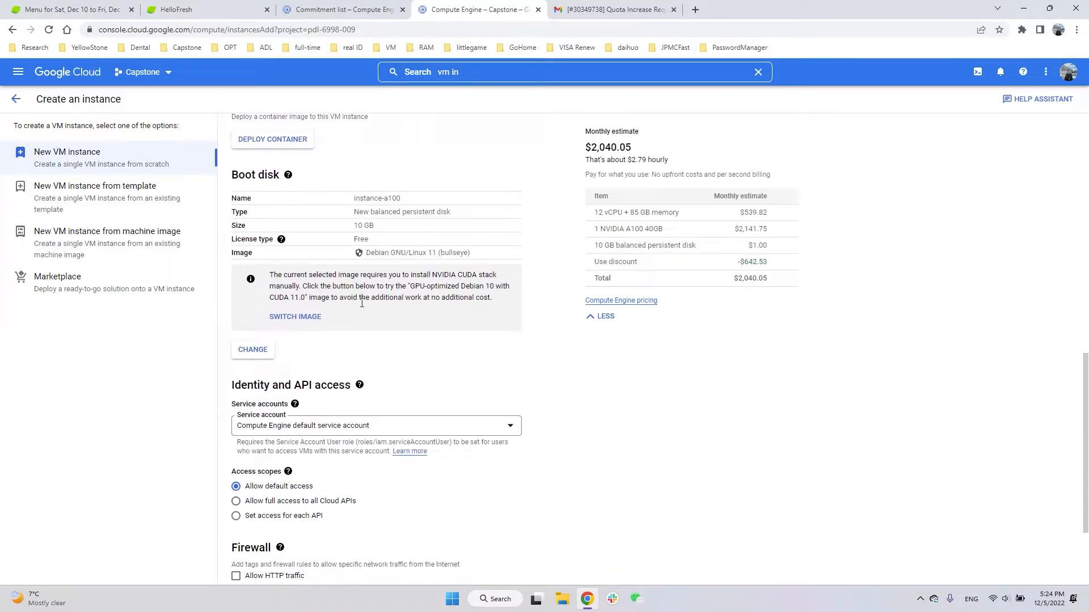
pyautogui.click(305, 324)
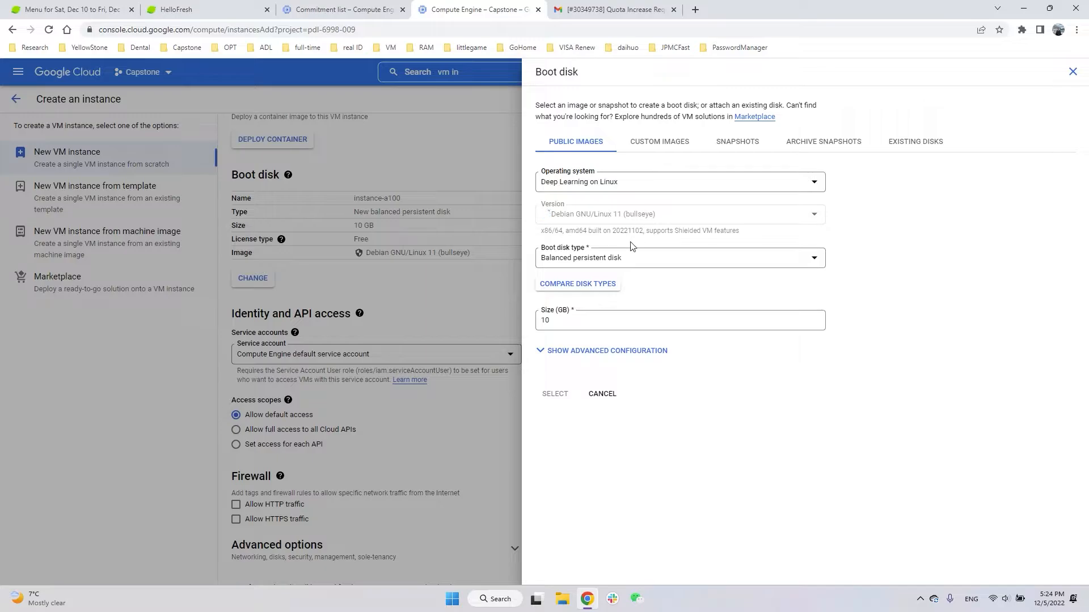
pyautogui.click(603, 329)
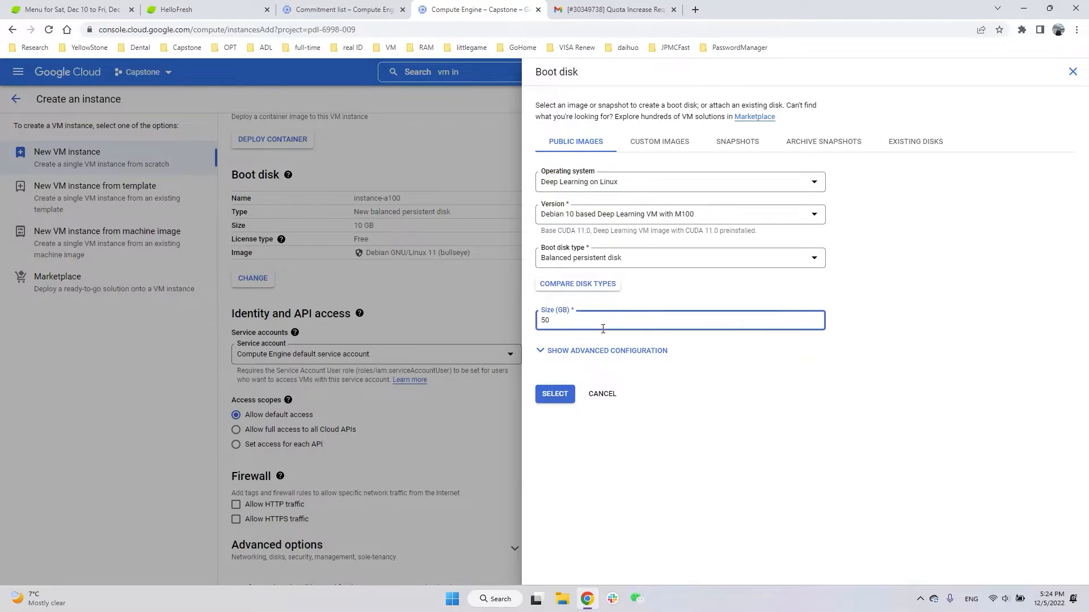
pyautogui.press('BackSpace')
pyautogui.press('BackSpace')
pyautogui.write('750')
pyautogui.click(553, 399)
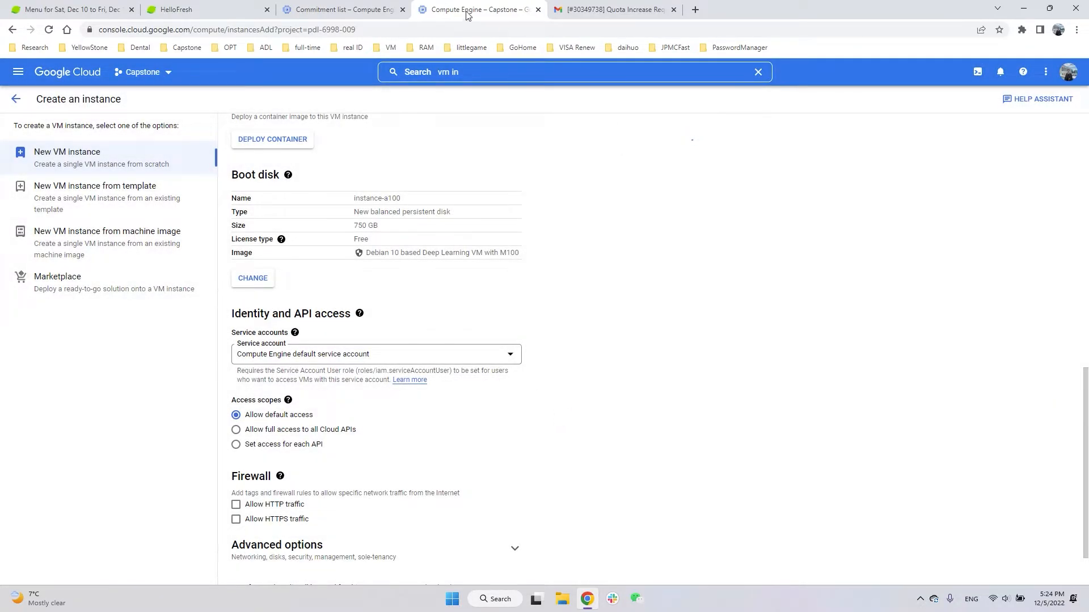
# - Open the Google Cloud console in a new tab, search for quotas, and examine the project's IAM & Admin quota list for persistent disk SSD limits
pyautogui.moveTo(376, 4)
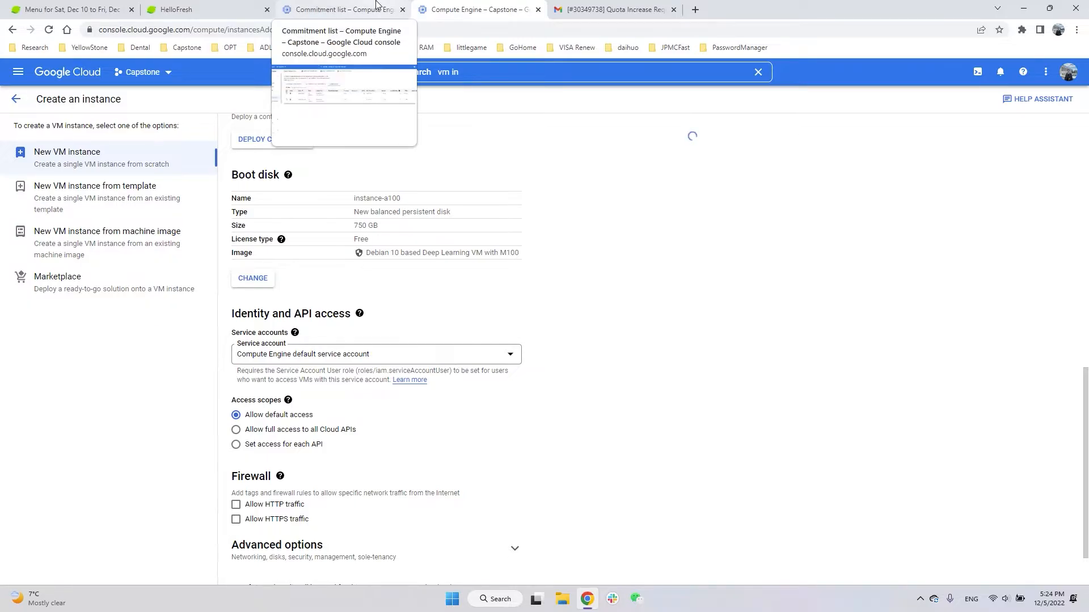
pyautogui.click(695, 9)
pyautogui.write('con')
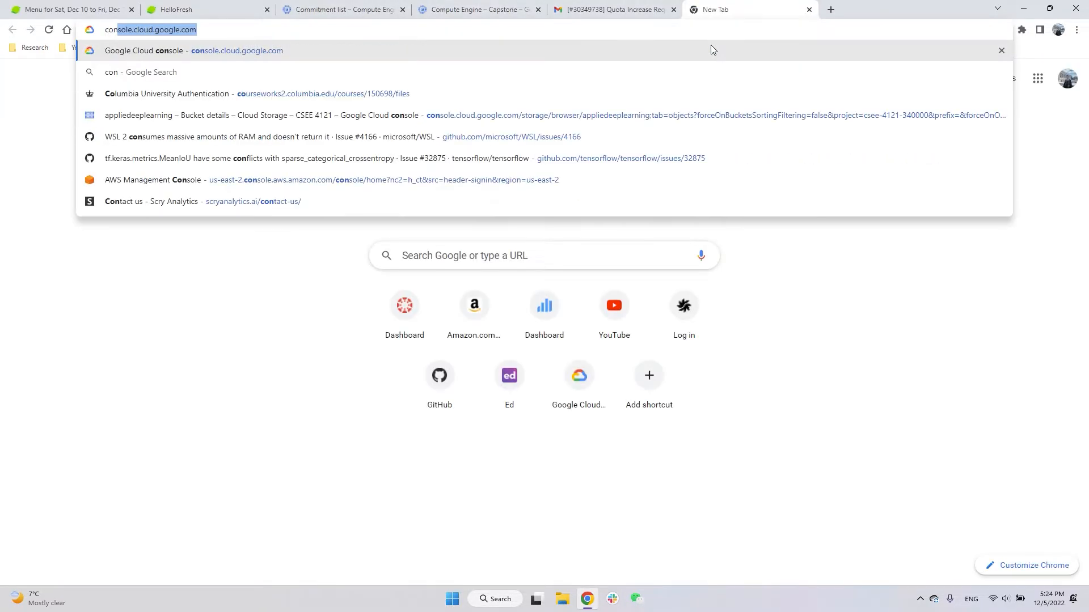
pyautogui.press('Return')
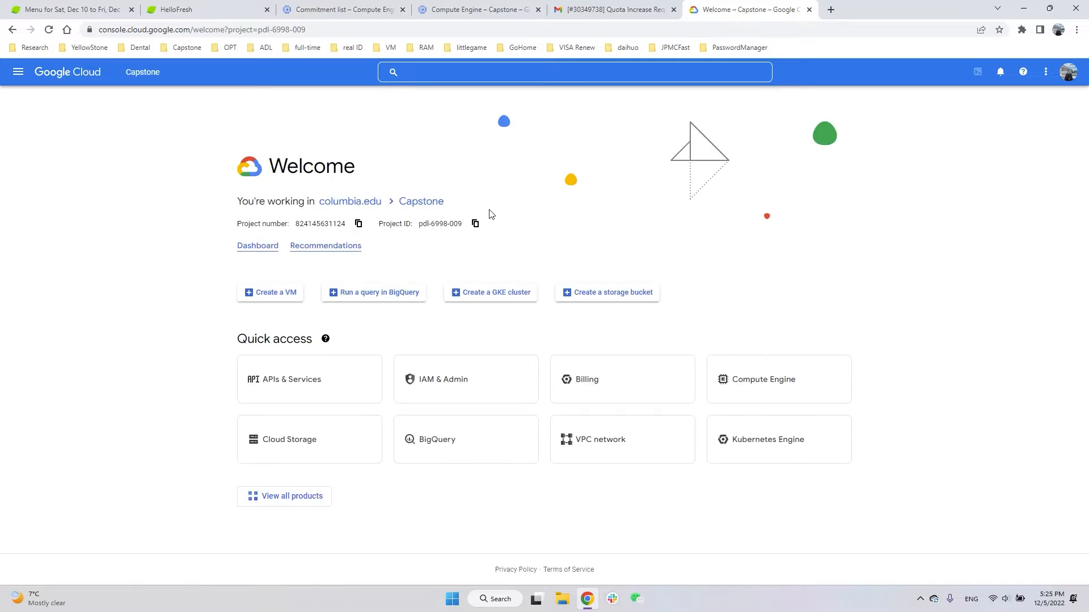
pyautogui.click(466, 72)
pyautogui.write('quotas')
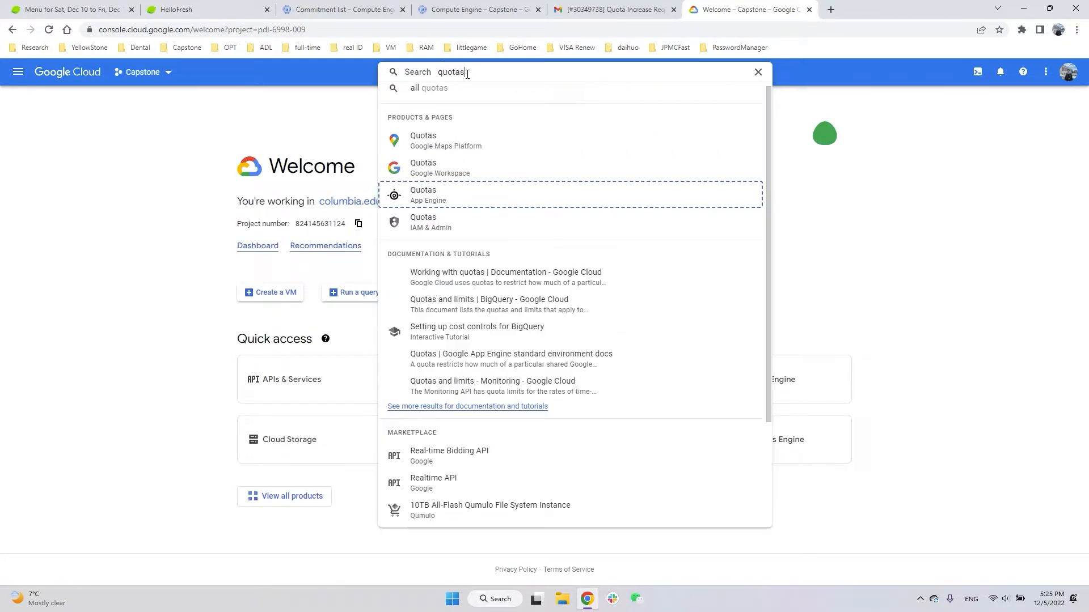
pyautogui.click(464, 222)
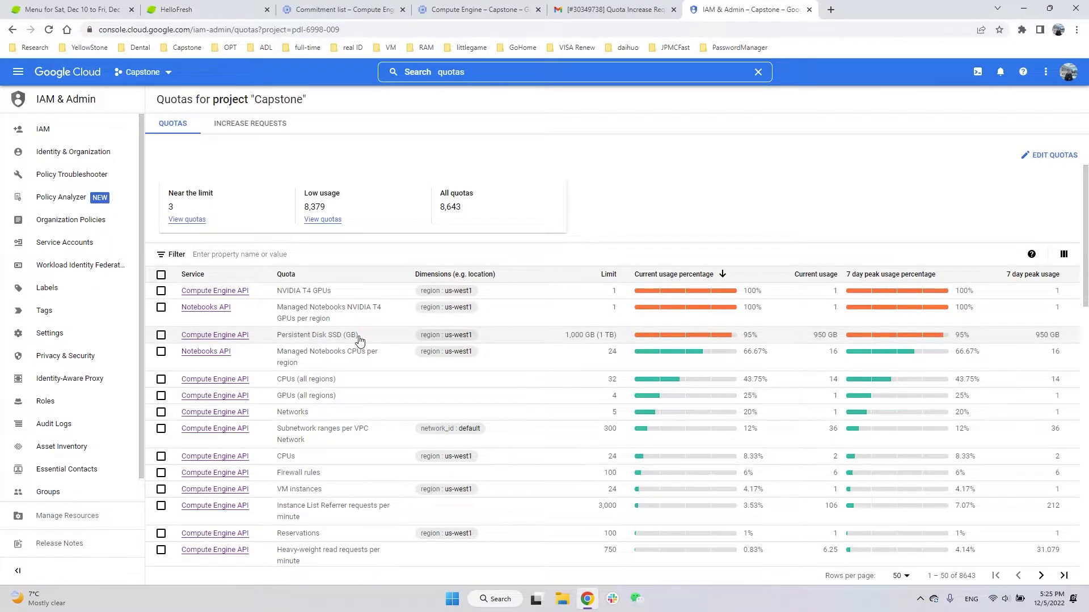
pyautogui.scroll(-3, 363, 346)
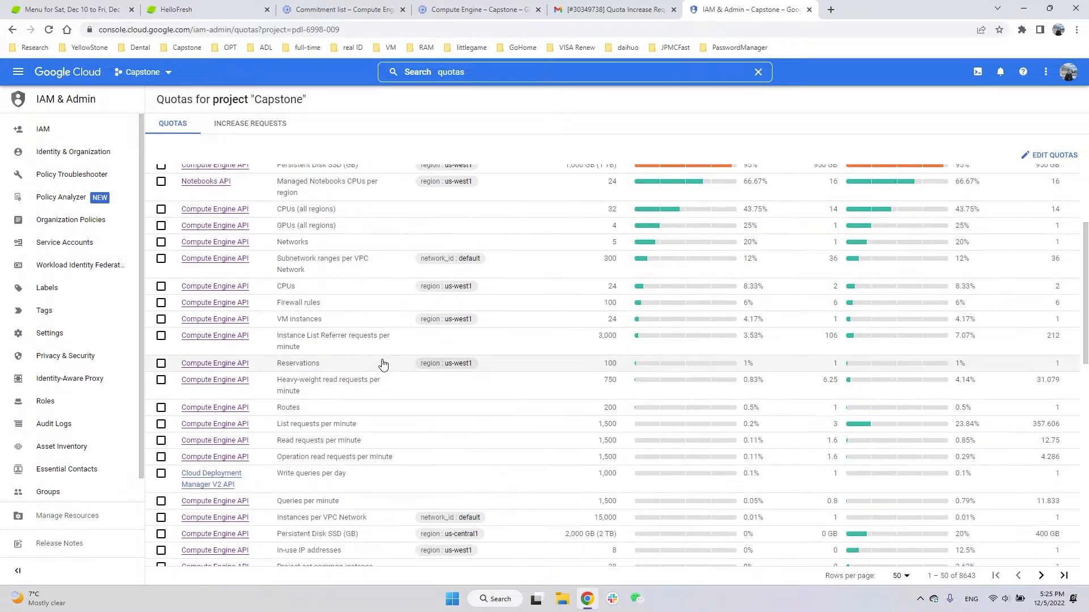
pyautogui.scroll(-1, 383, 364)
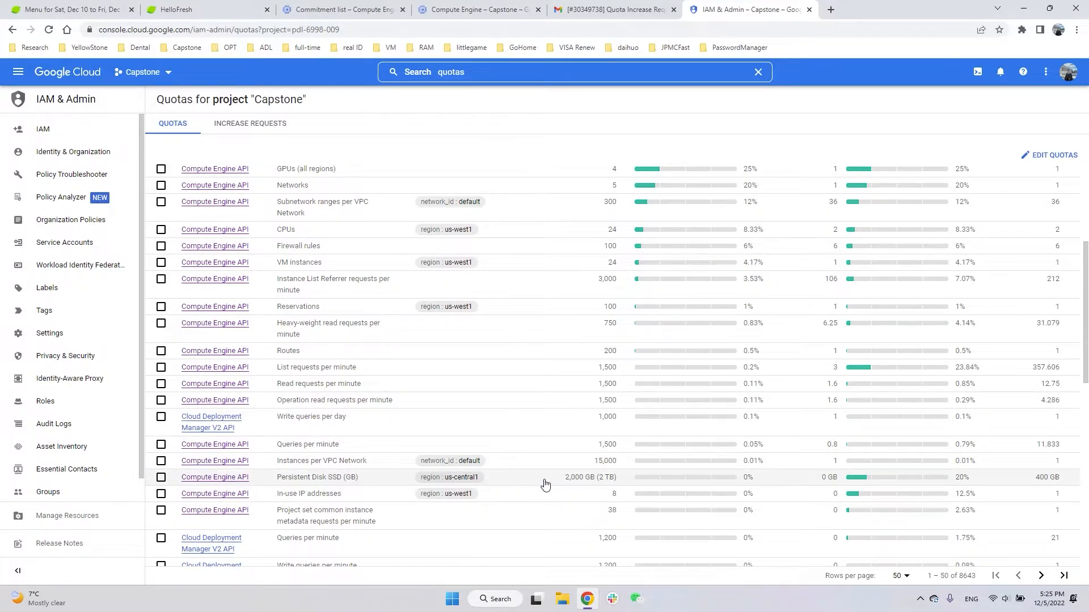
# - Return to the instance form, allow full access to all Cloud APIs, and permit both HTTP and HTTPS traffic through the firewall
pyautogui.click(363, 9)
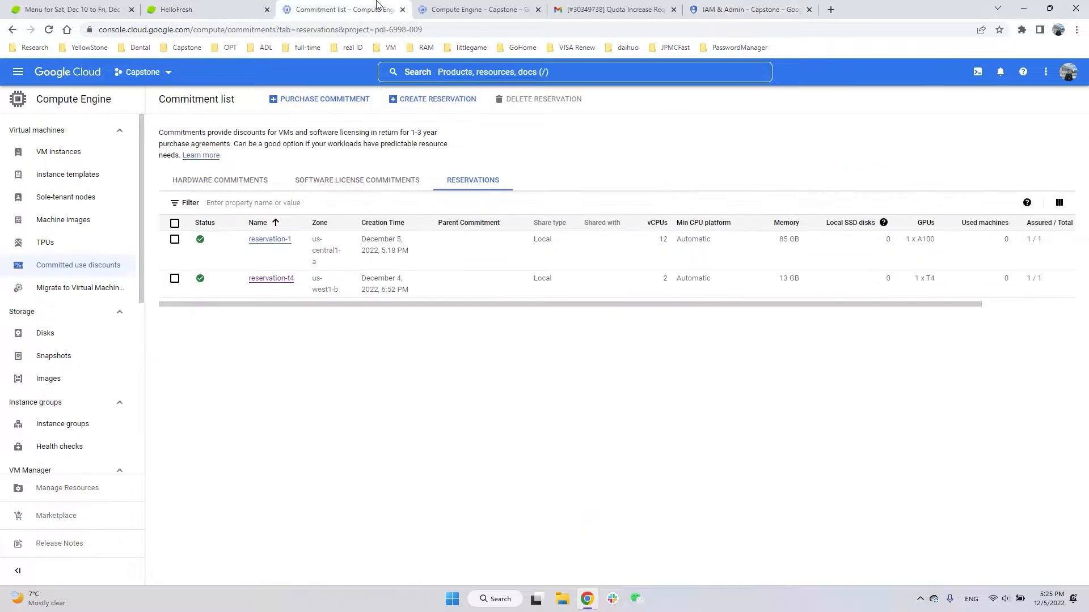
pyautogui.click(440, 8)
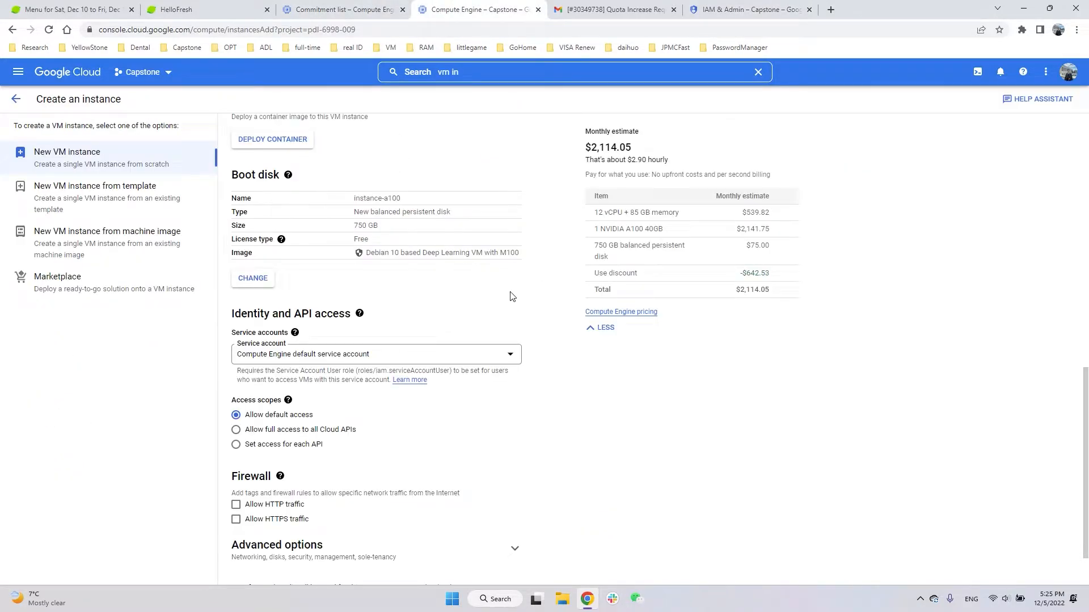
pyautogui.scroll(1, 374, 241)
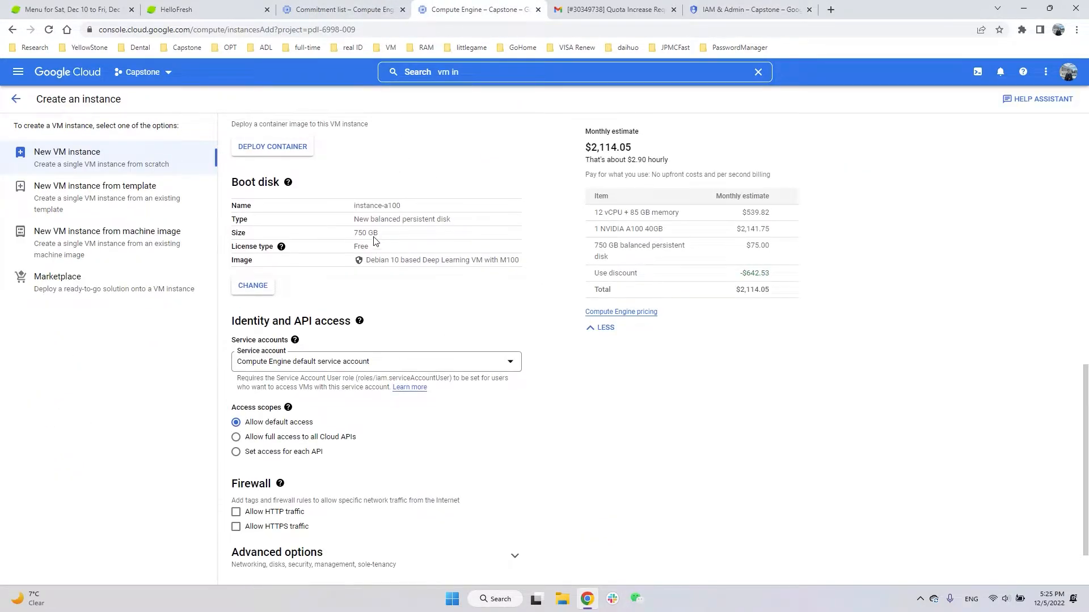
pyautogui.scroll(1, 374, 241)
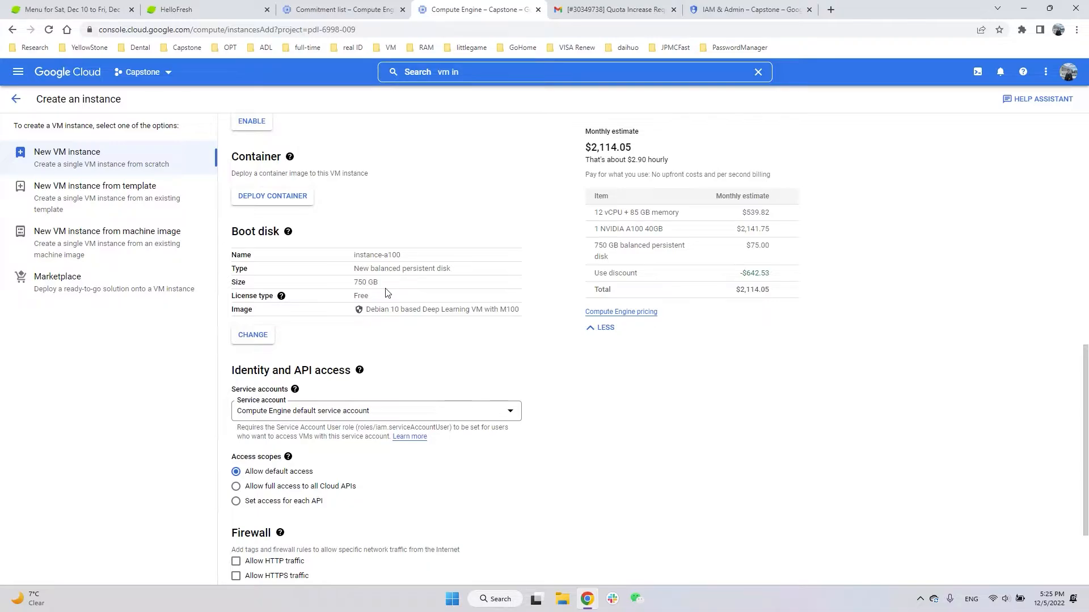
pyautogui.scroll(-1, 384, 313)
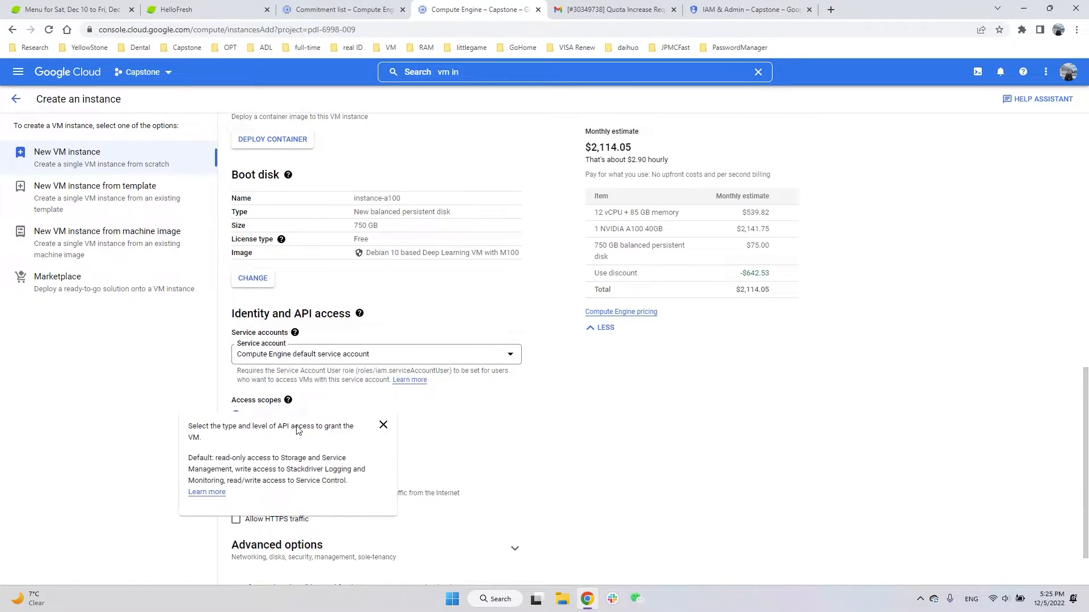
pyautogui.scroll(-1, 340, 369)
pyautogui.click(340, 369)
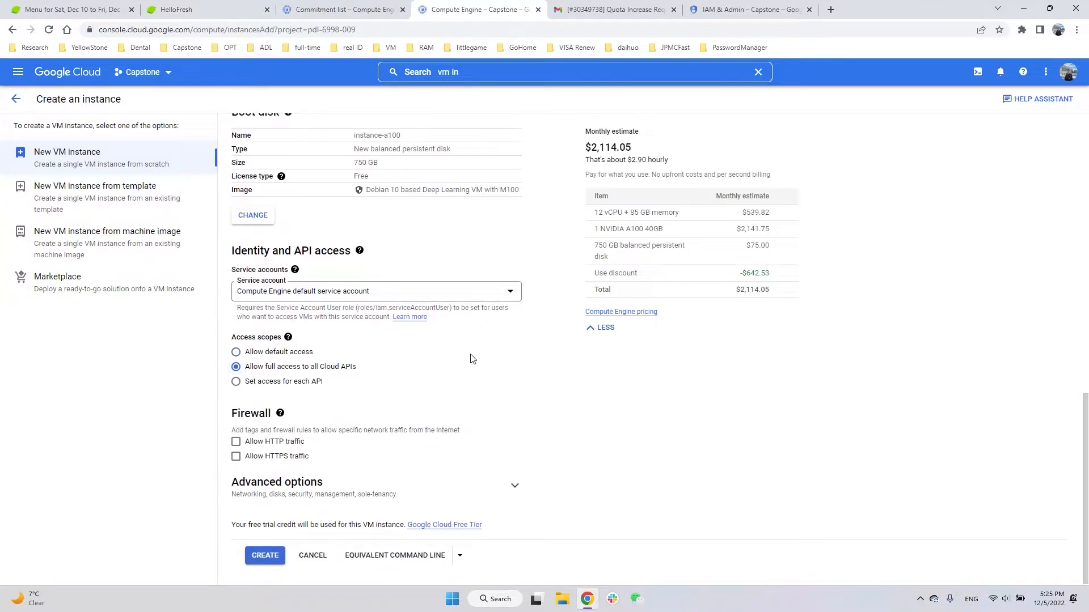
pyautogui.click(298, 442)
pyautogui.click(297, 456)
# - Review the full configuration of instance-a100, create the instance, and check its creation status in the notifications
pyautogui.scroll(12, 537, 419)
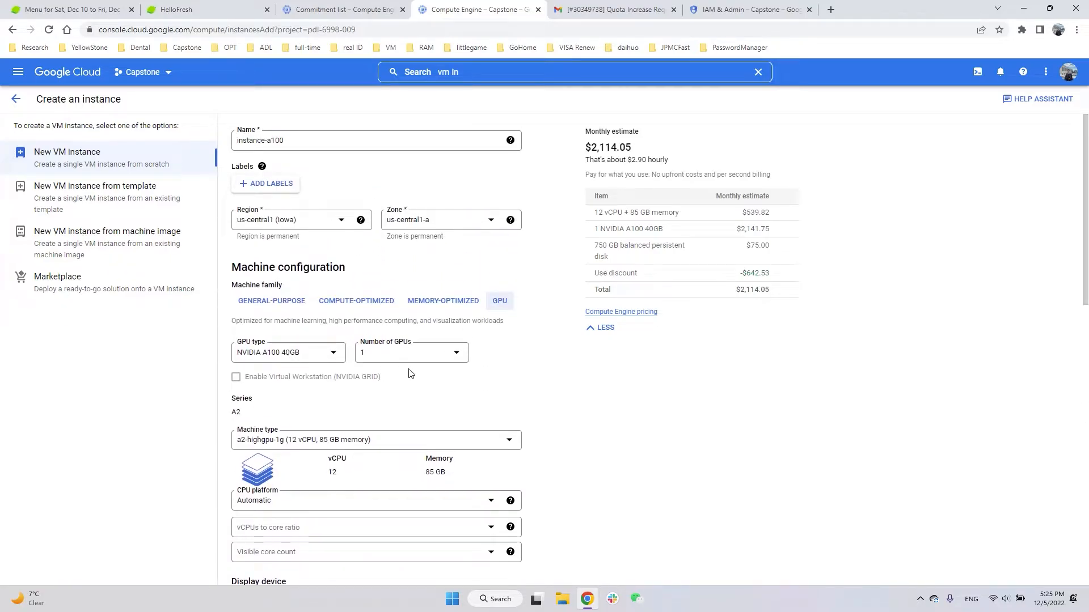
pyautogui.scroll(-2, 391, 405)
pyautogui.scroll(-2, 352, 348)
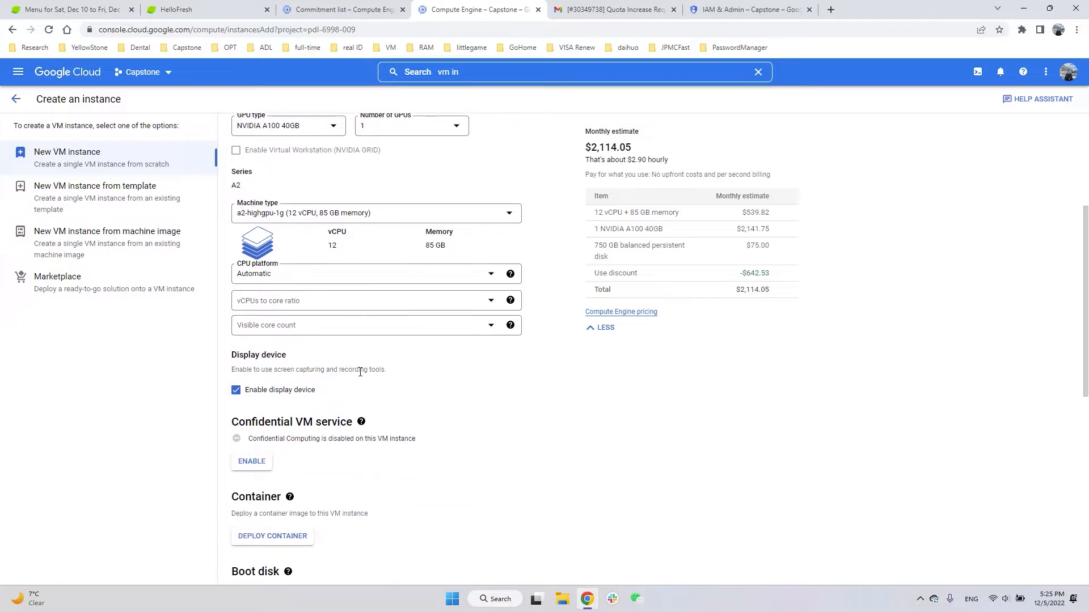
pyautogui.scroll(-1, 360, 371)
pyautogui.scroll(-2, 556, 411)
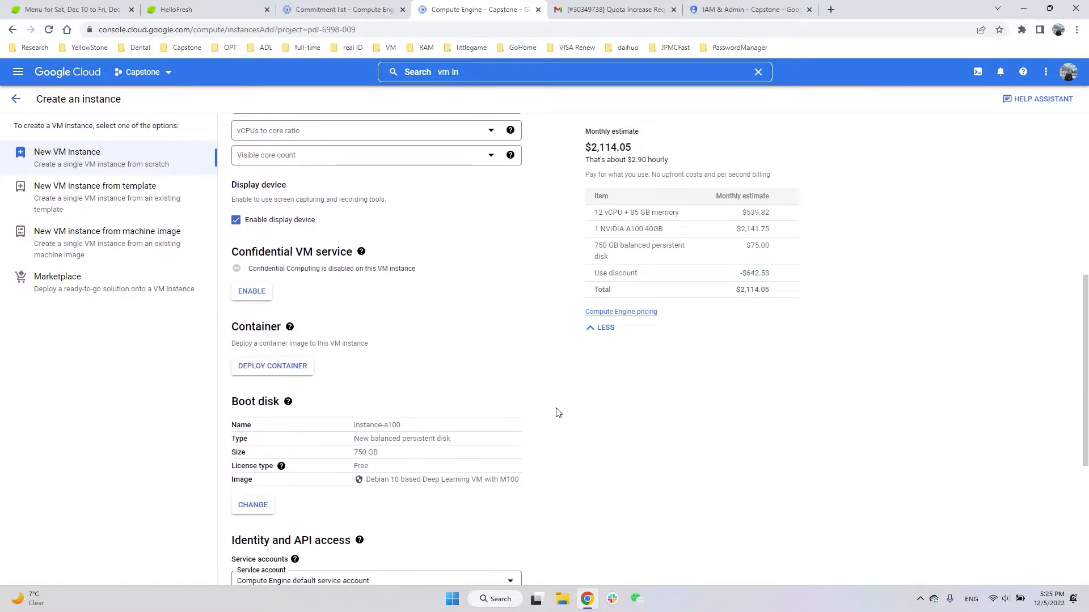
pyautogui.scroll(-5, 557, 412)
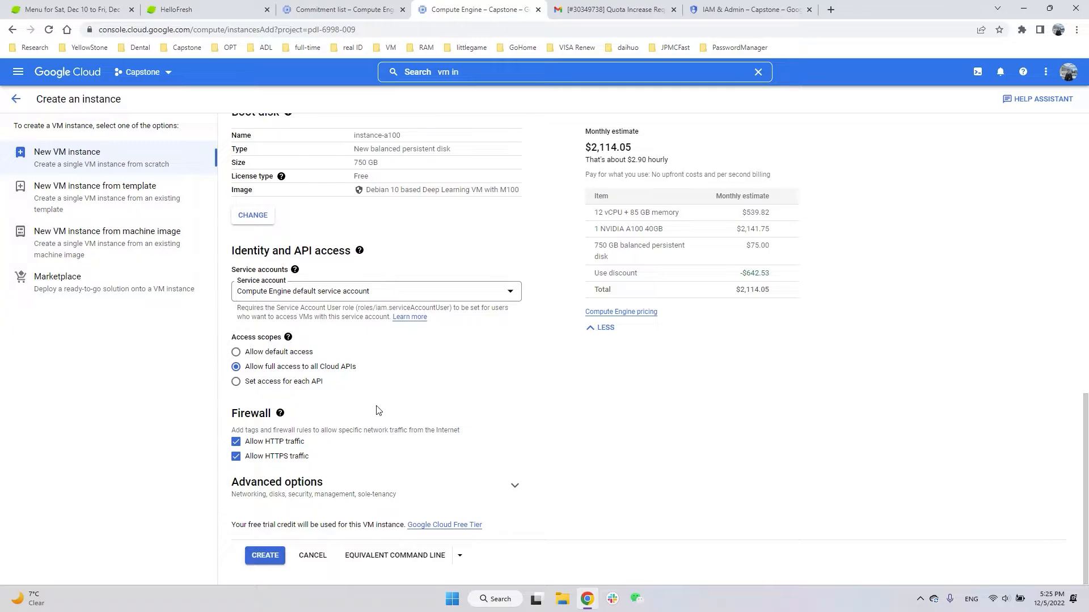
pyautogui.click(269, 556)
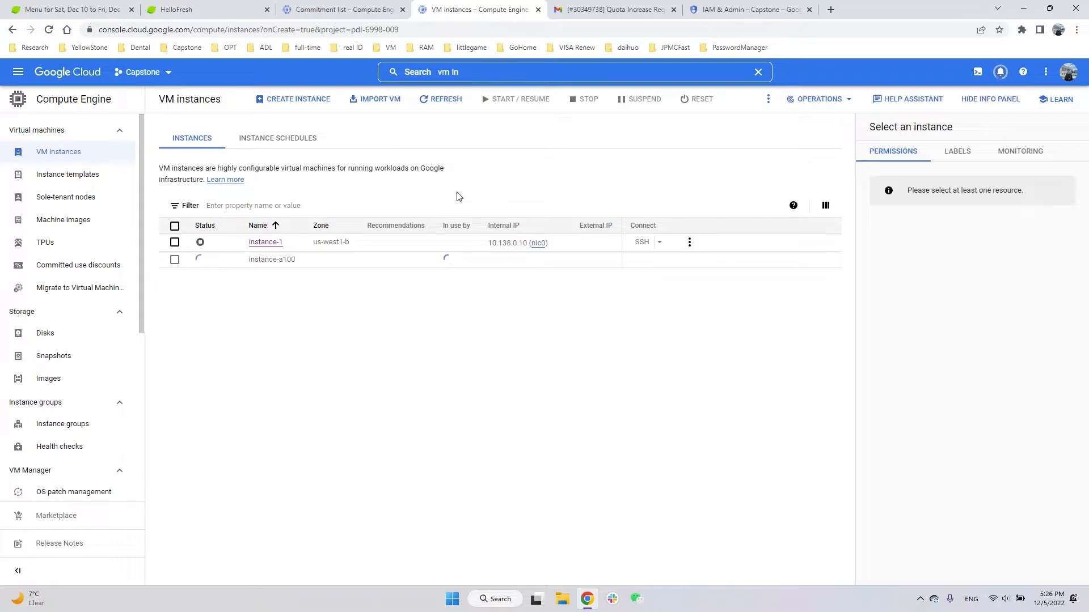
pyautogui.click(1001, 72)
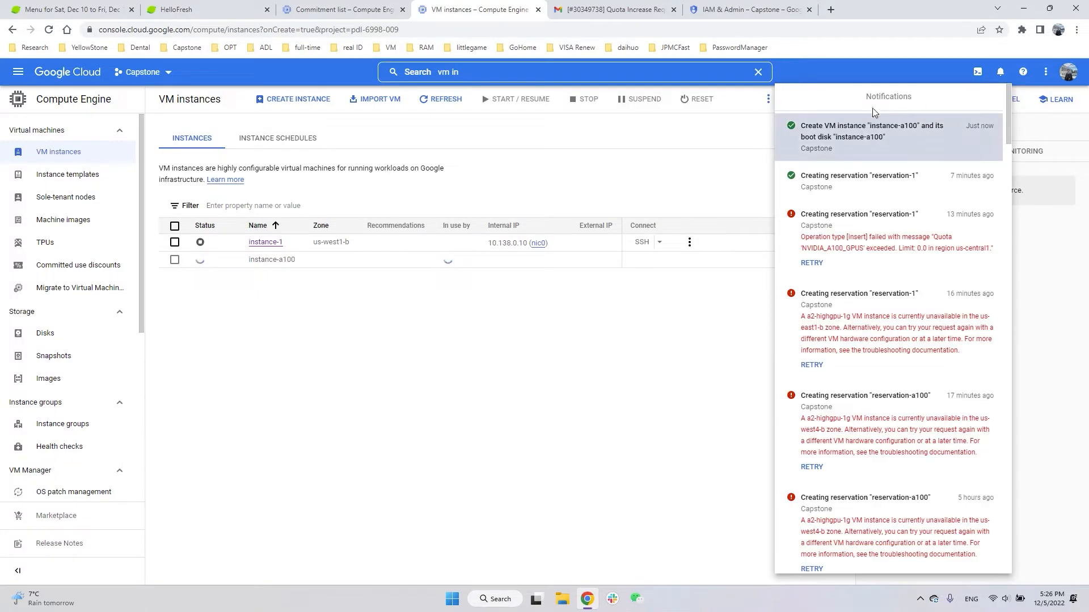
pyautogui.click(710, 188)
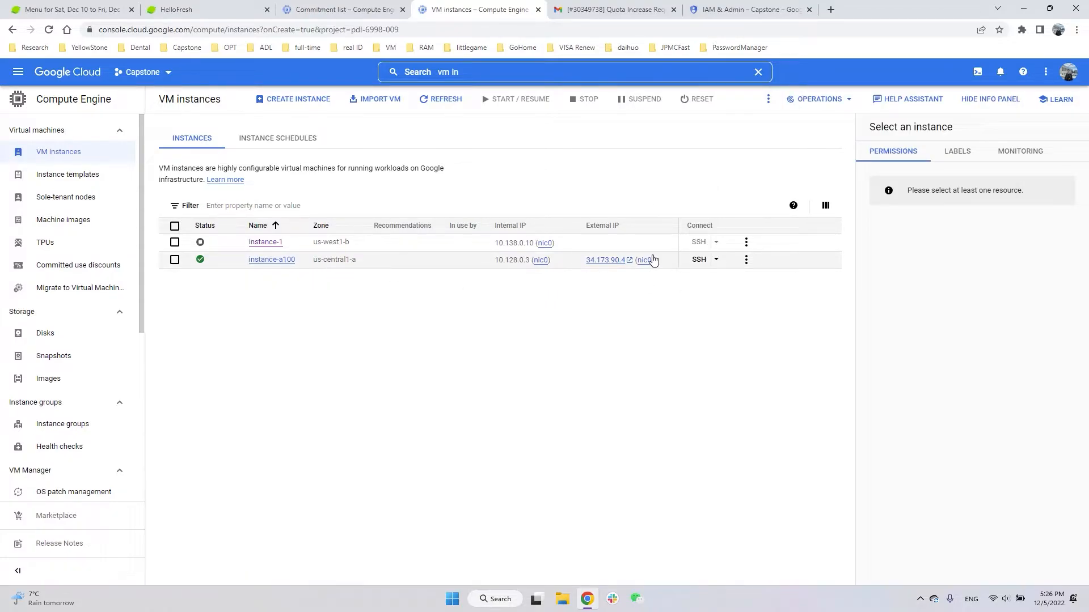
# - Open a browser SSH session to instance-a100, dismiss the IAP tunnel notice, and move the session window clear of the instance list
pyautogui.click(698, 262)
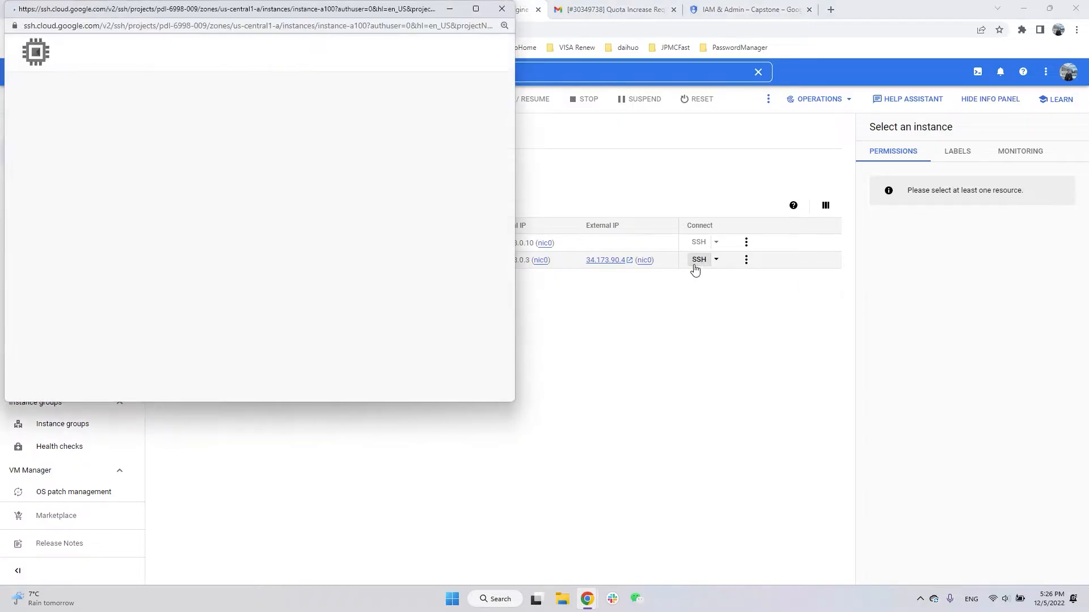
pyautogui.moveTo(548, 120); pyautogui.dragTo(695, 150)
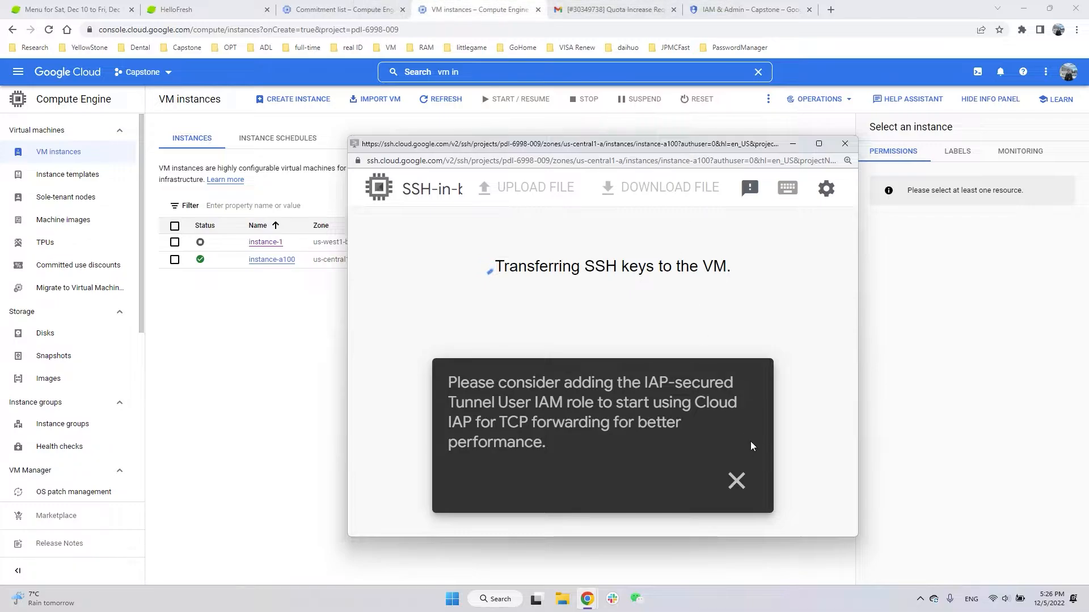
pyautogui.click(737, 482)
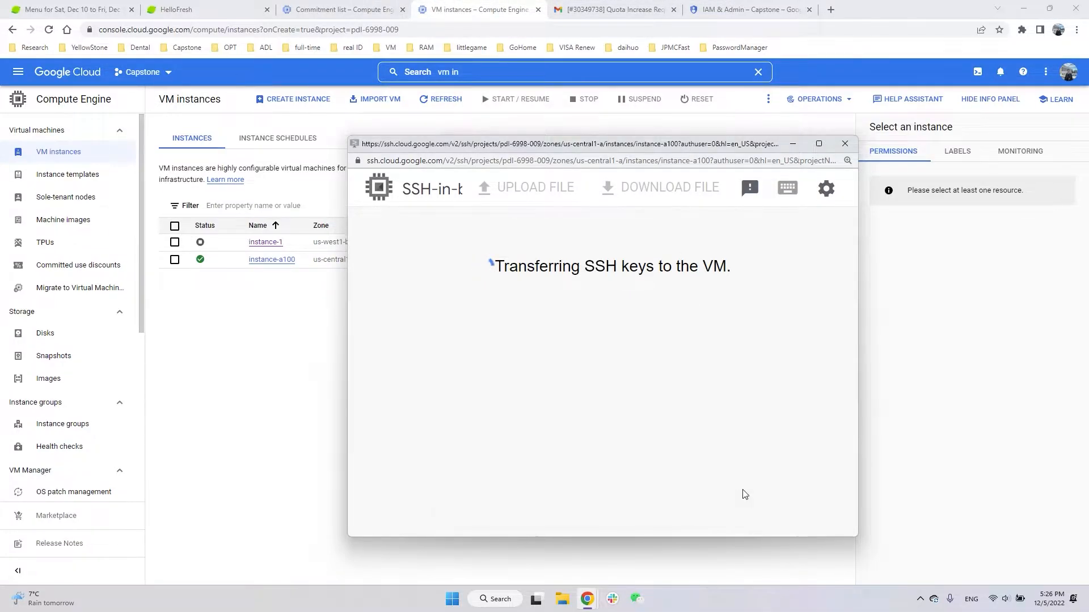
pyautogui.moveTo(701, 151); pyautogui.dragTo(790, 154)
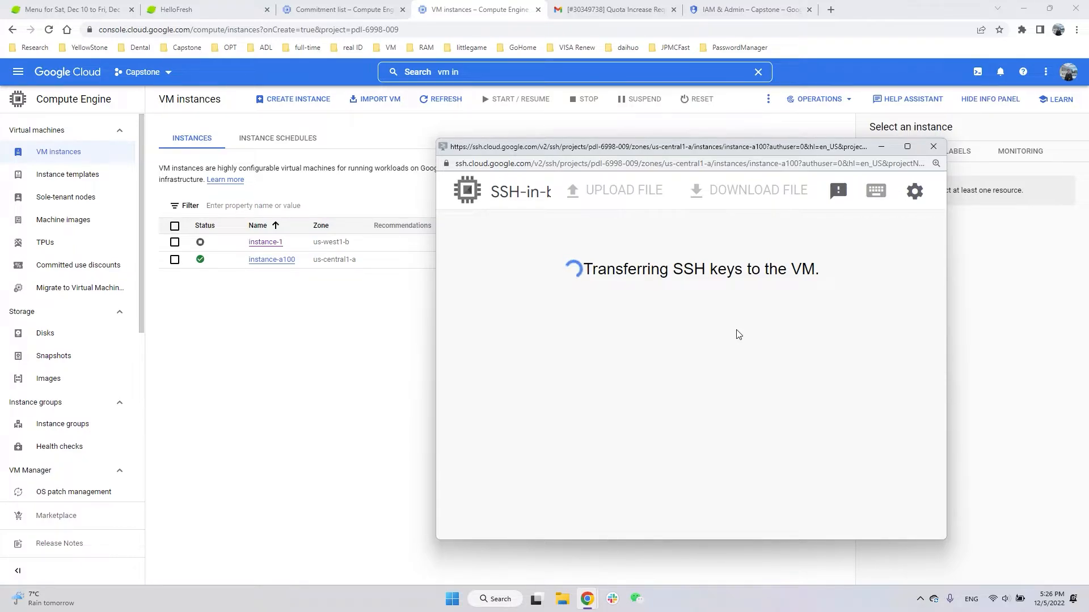
# - Find Visual Studio Code through the system search and launch it
pyautogui.click(498, 601)
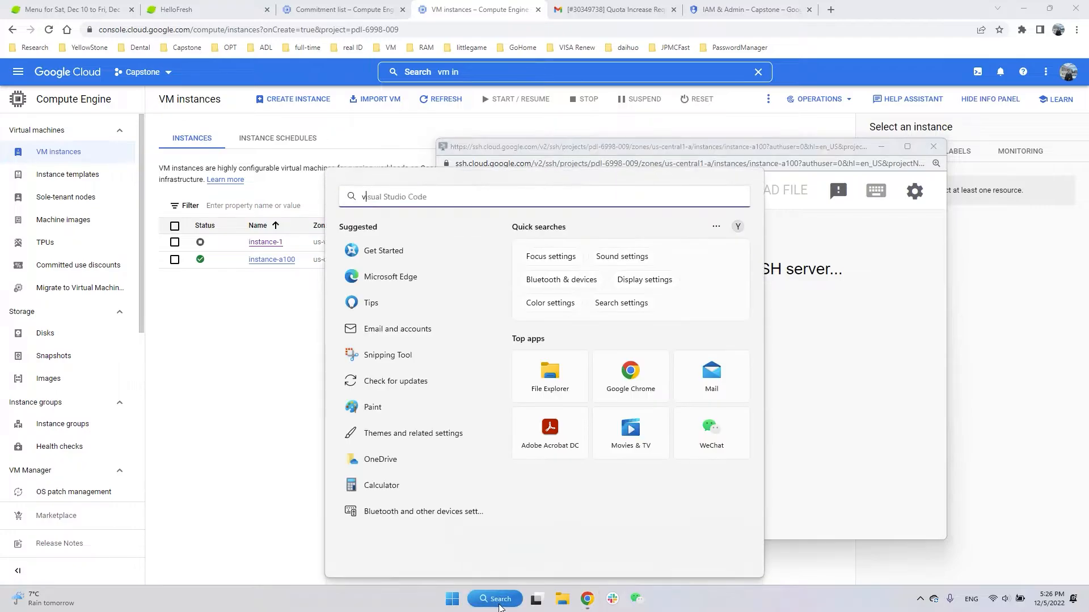
pyautogui.write('vscode')
pyautogui.press('Return')
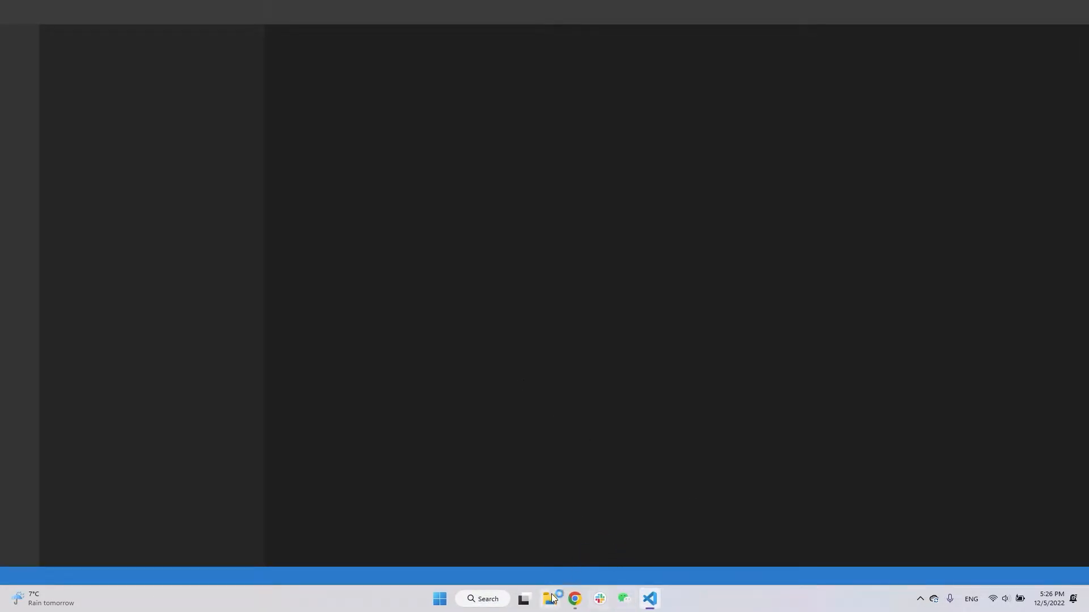
# - Bring back the SSH session of instance-a100 and accept the Nvidia driver installation with y
pyautogui.moveTo(569, 601)
pyautogui.click(631, 544)
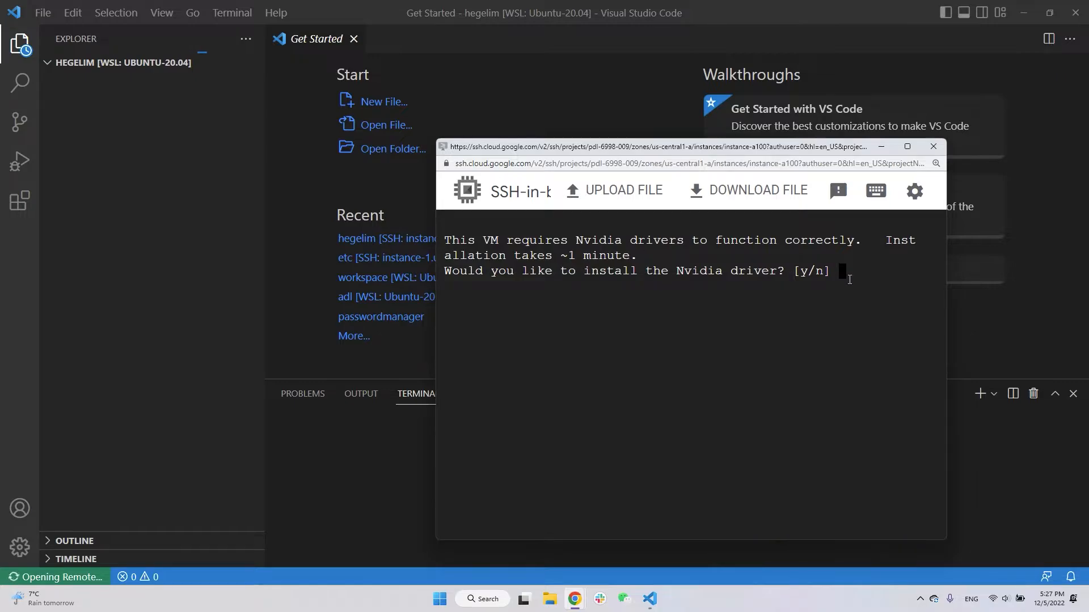
pyautogui.write('y')
pyautogui.press('Return')
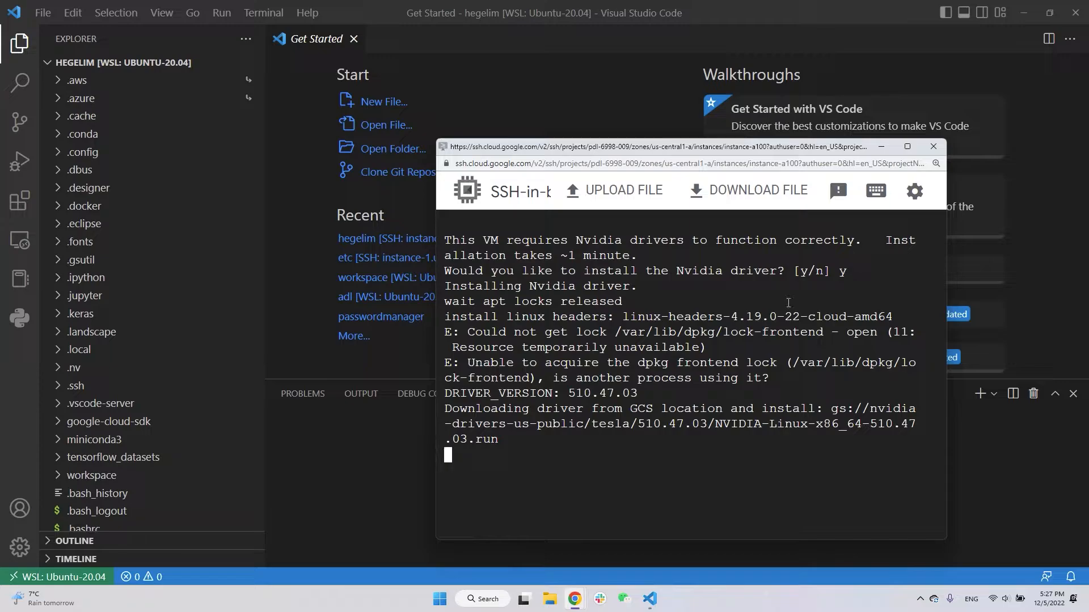
# - Switch to Visual Studio Code and write "gcloud configure project" at its terminal prompt without running it
pyautogui.click(338, 483)
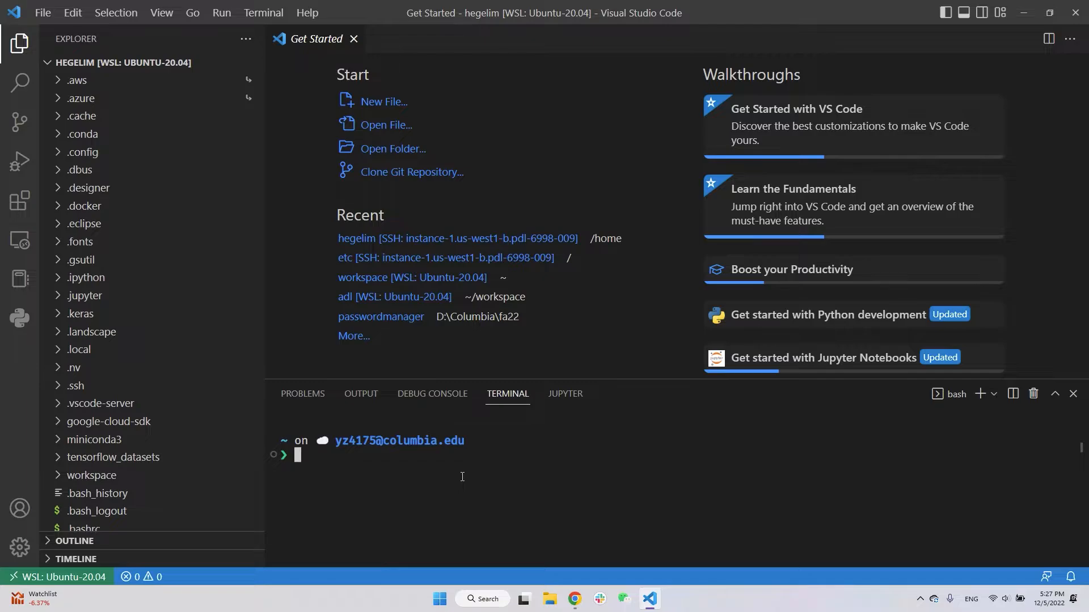
pyautogui.write('gcloud configure project')
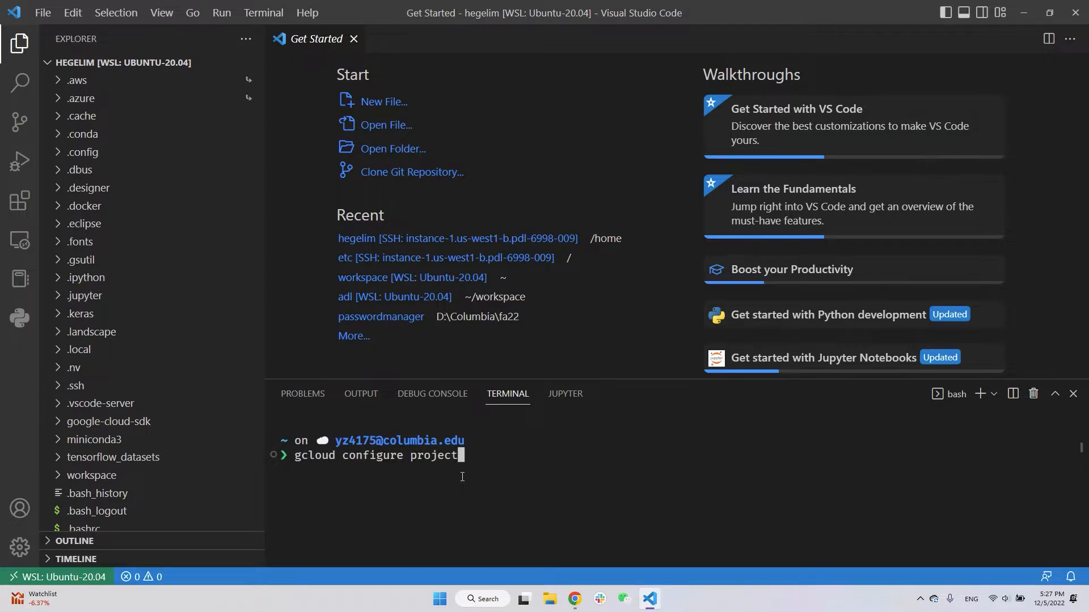
# - Switch to Chrome and search the web for "gcloud configure project" in a new tab
pyautogui.moveTo(575, 599)
pyautogui.click(527, 504)
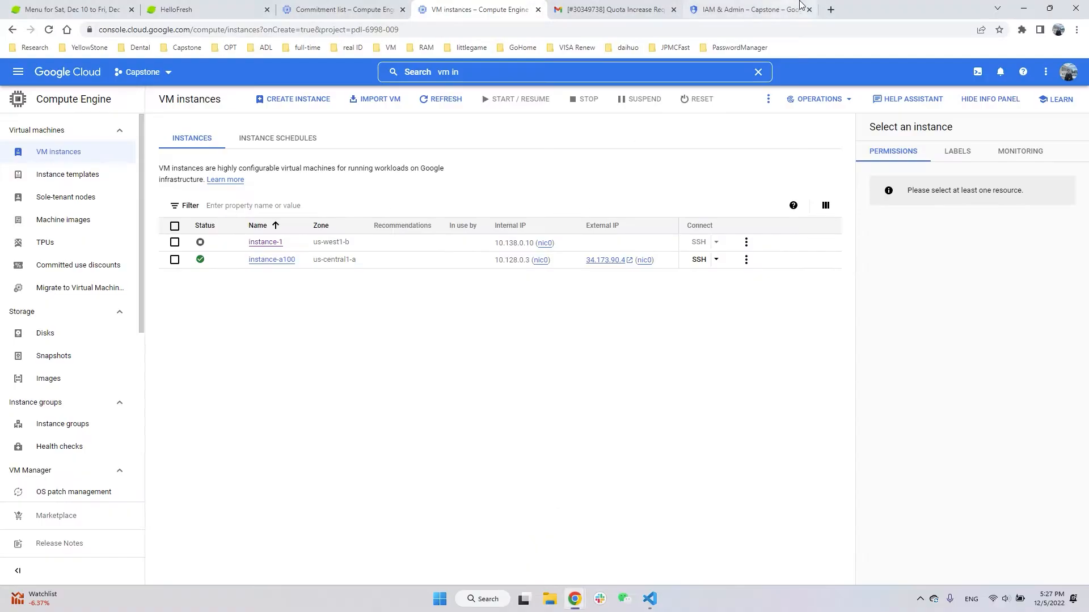
pyautogui.click(831, 9)
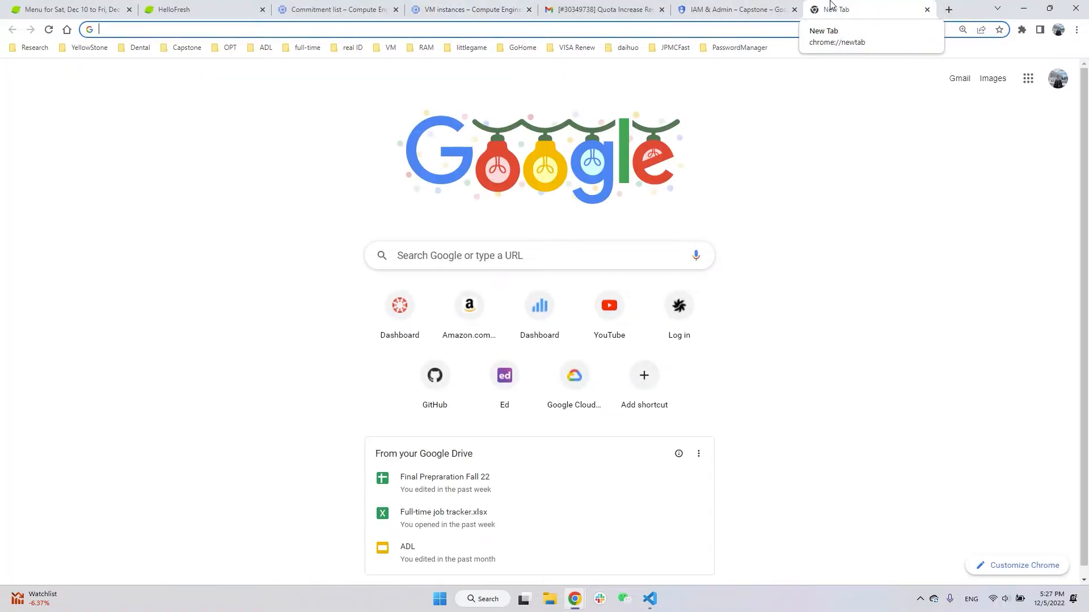
pyautogui.write('glo')
pyautogui.press('BackSpace')
pyautogui.press('BackSpace')
pyautogui.press('BackSpace')
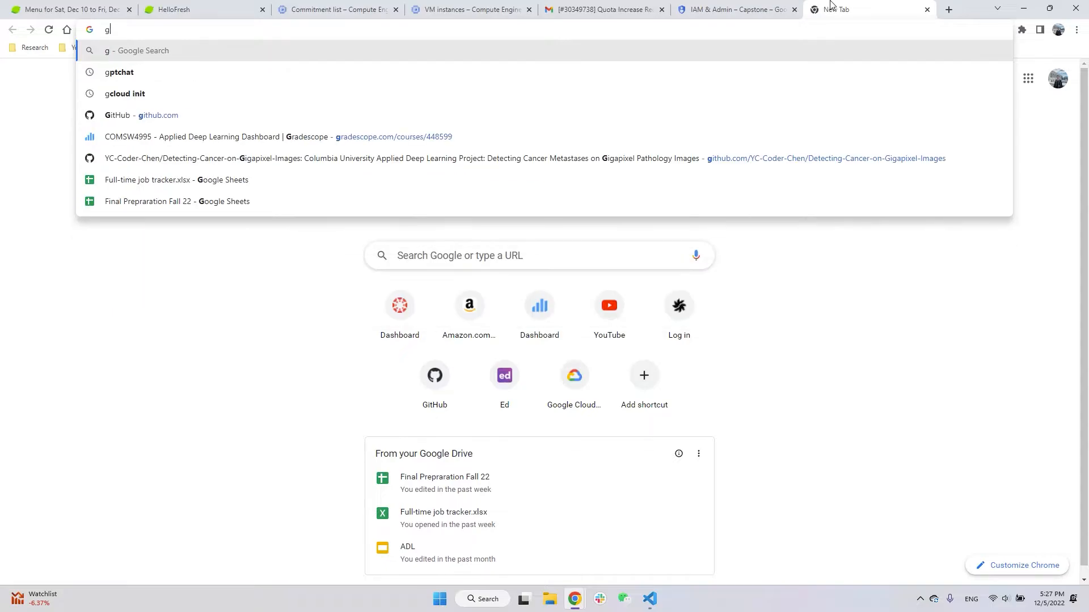
pyautogui.write('cloud configure project')
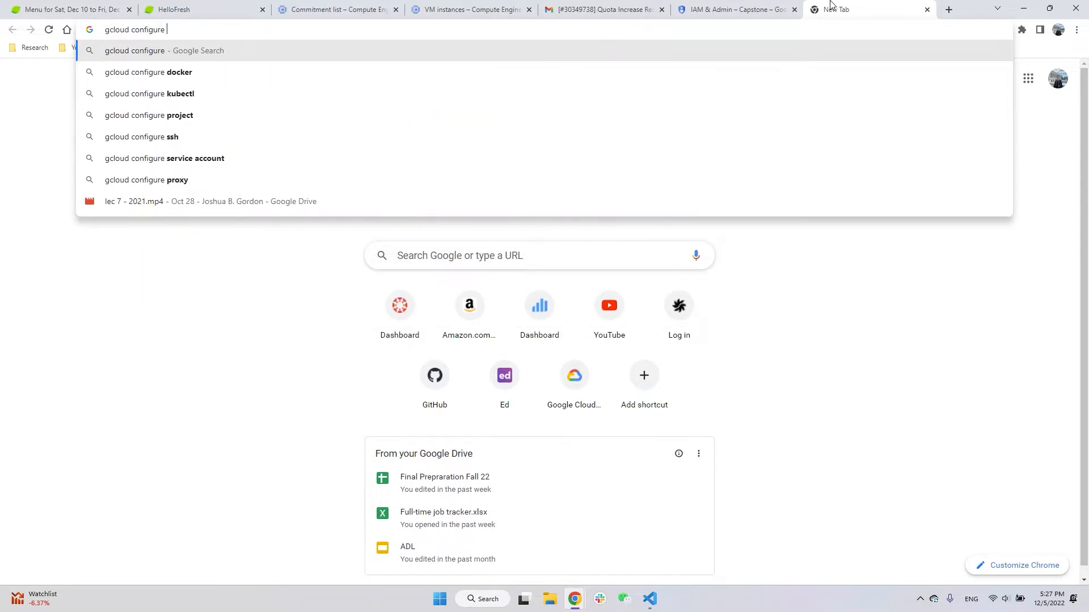
pyautogui.press('Return')
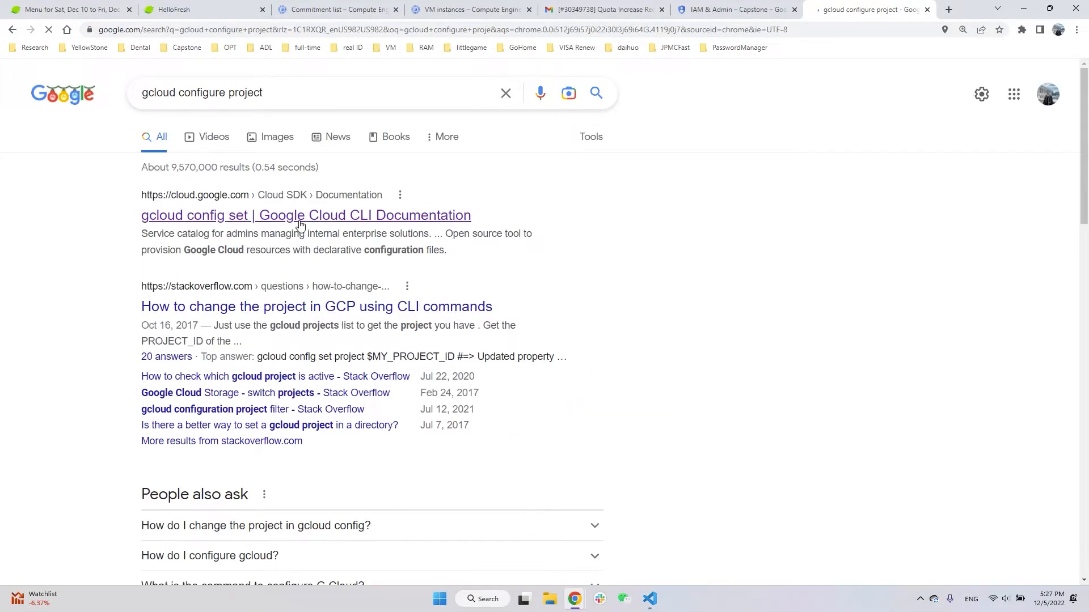
# - Open the "gcloud config set" documentation and examine the example command that sets the project property, including its PROJECT_ID placeholder
pyautogui.click(300, 225)
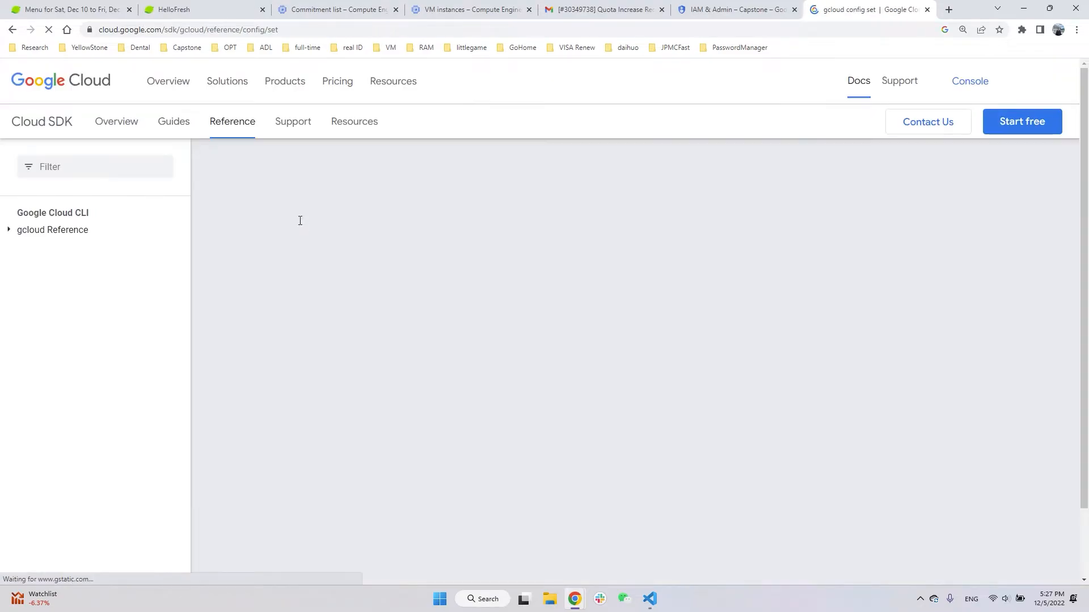
pyautogui.scroll(-4, 442, 302)
pyautogui.scroll(-6, 443, 302)
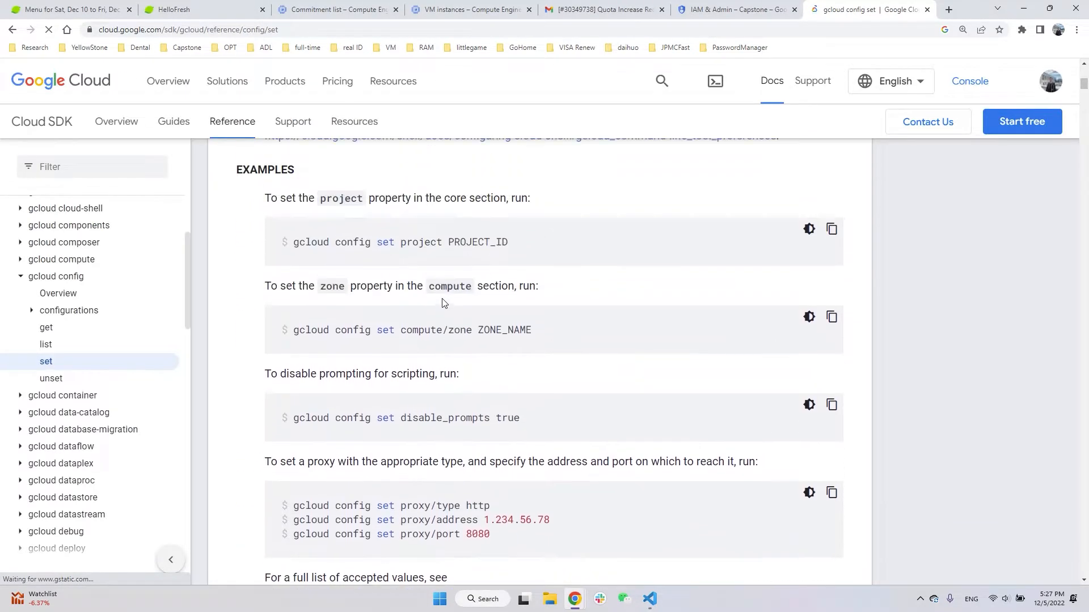
pyautogui.tripleClick(450, 239)
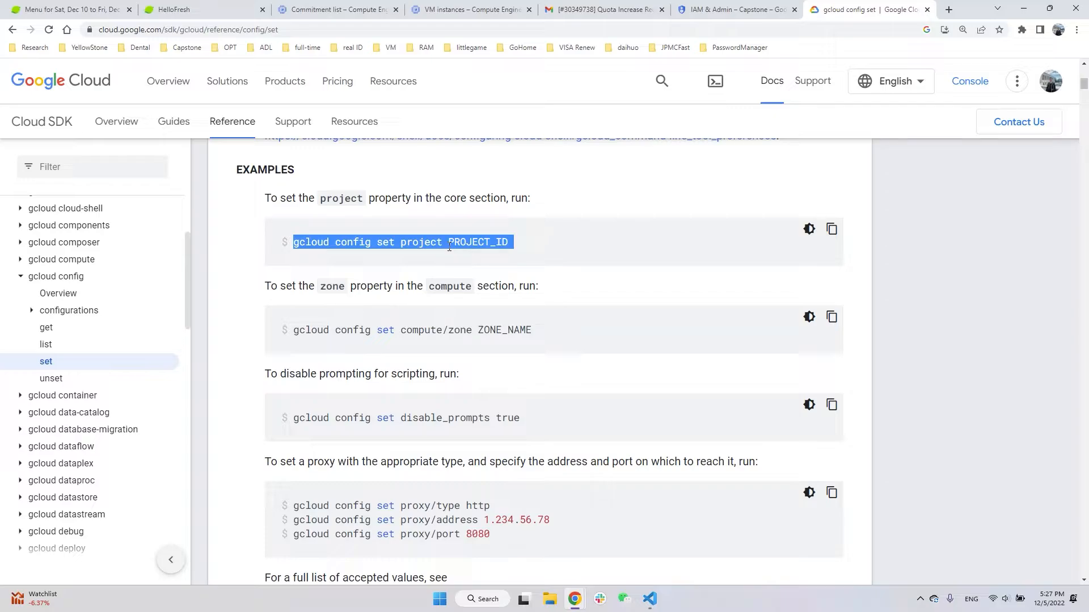
pyautogui.doubleClick(449, 244)
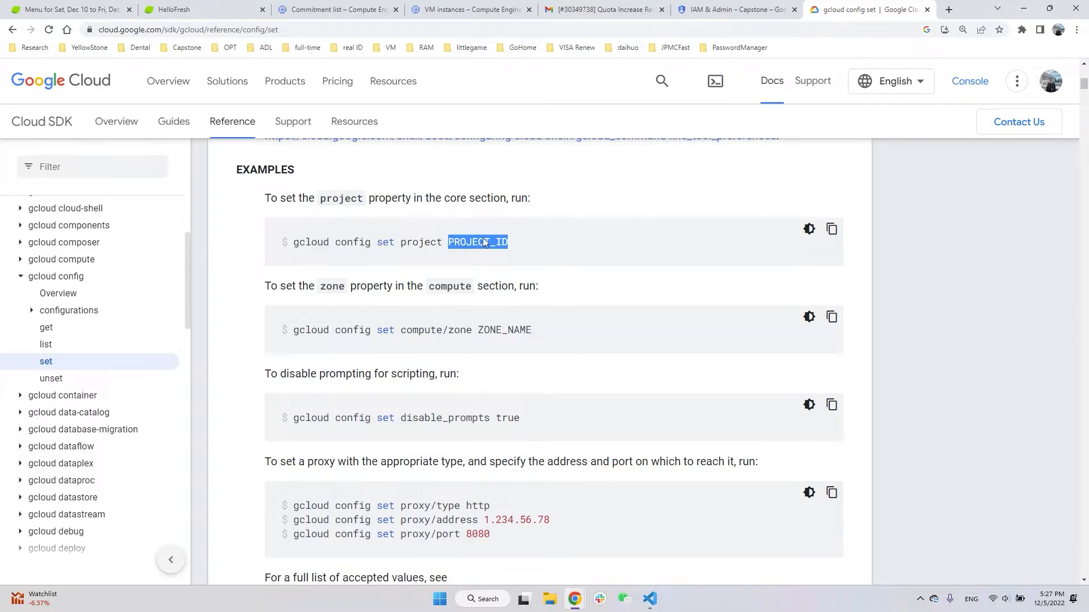
# - Close the two HelloFresh tabs and highlight the Capstone project's ID in the Google Cloud console's project picker
pyautogui.click(324, 8)
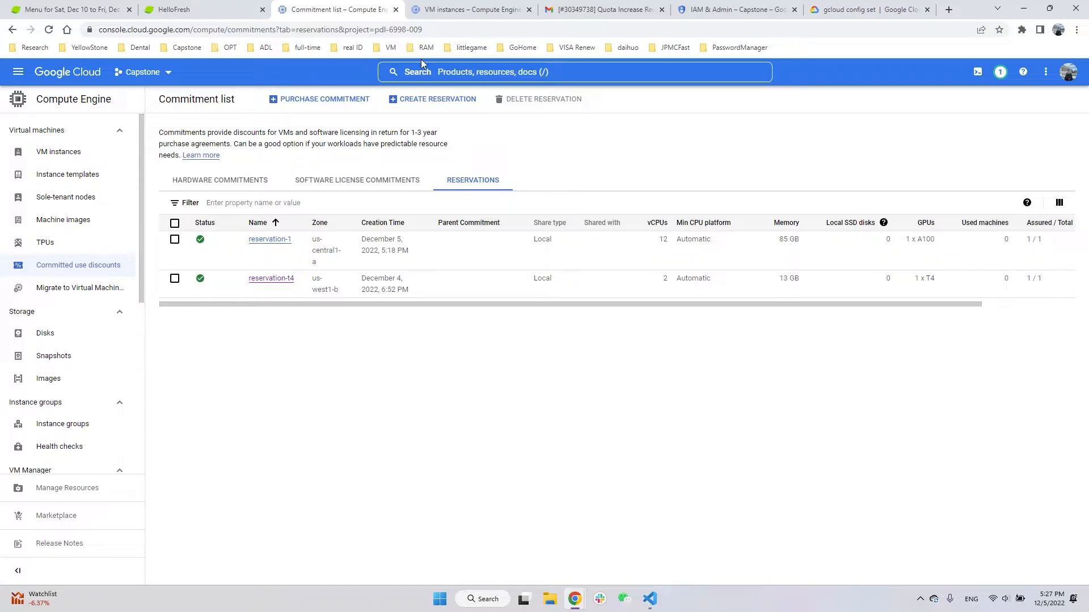
pyautogui.click(129, 9)
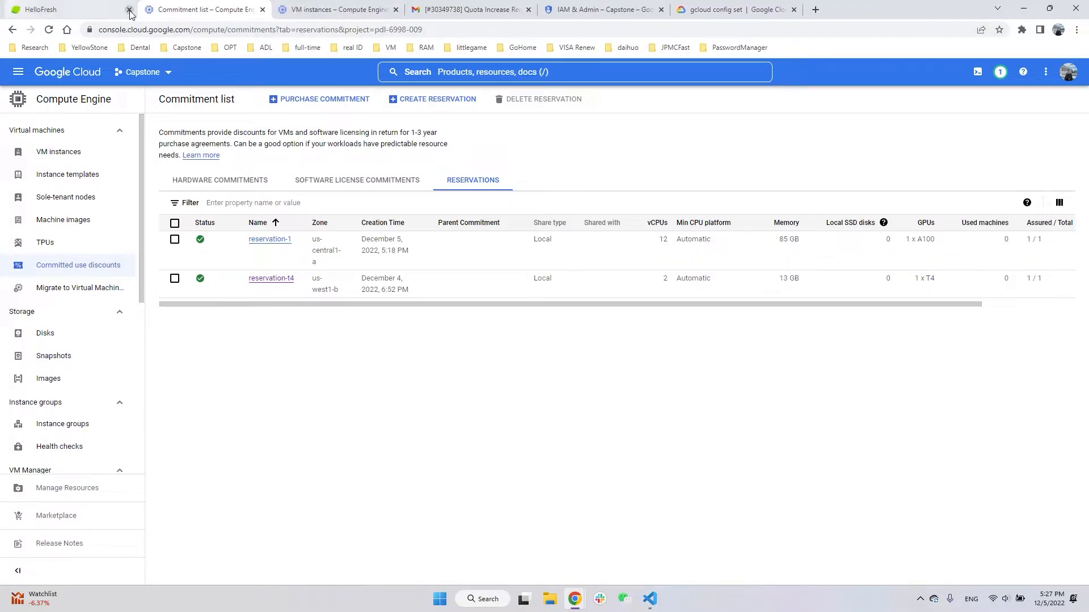
pyautogui.click(129, 9)
pyautogui.click(193, 9)
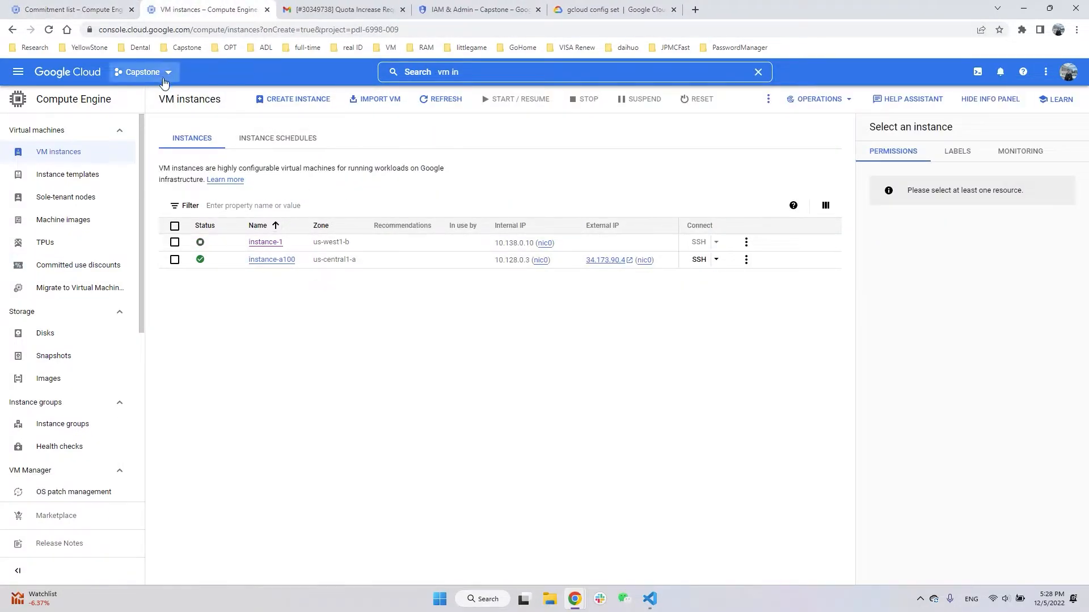
pyautogui.click(143, 72)
pyautogui.moveTo(560, 274); pyautogui.dragTo(644, 272)
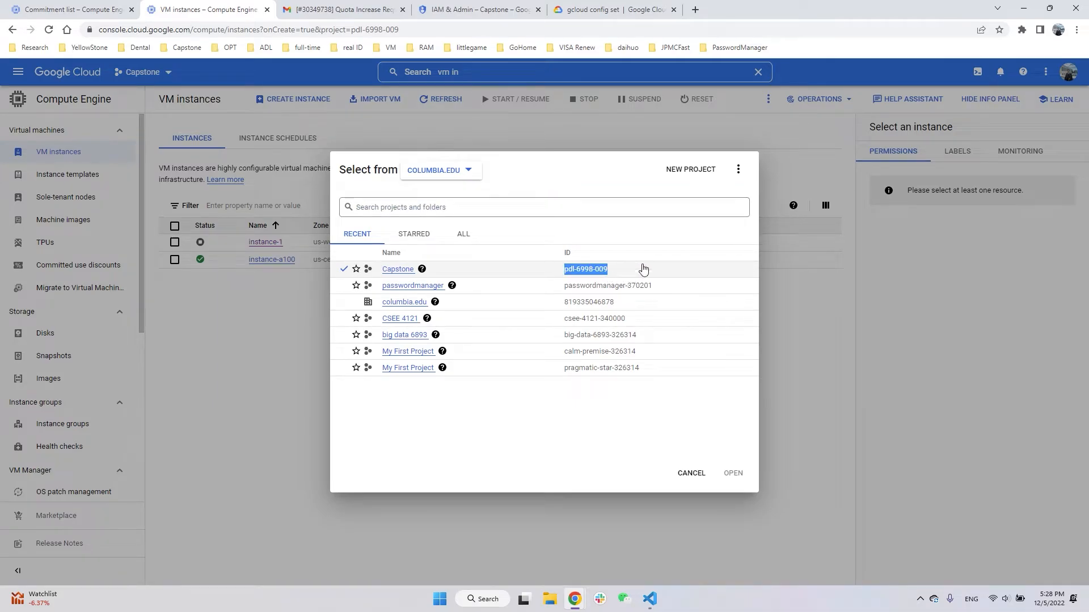
# - Switch to Visual Studio Code, erase the pending terminal command and write "gcloud compute config" at the prompt instead
pyautogui.click(617, 9)
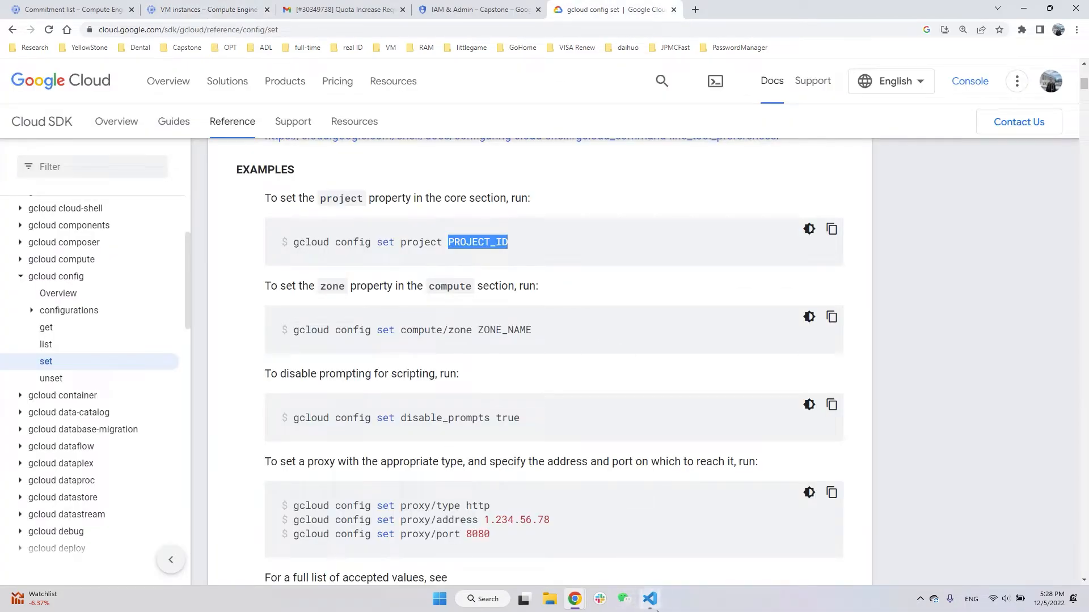
pyautogui.moveTo(653, 607)
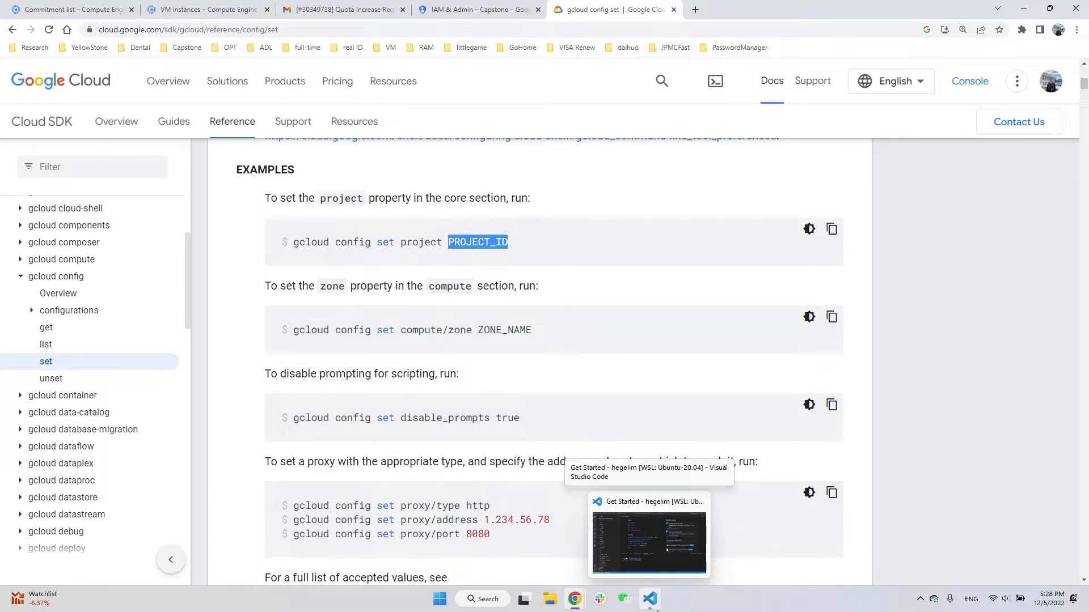
pyautogui.click(656, 609)
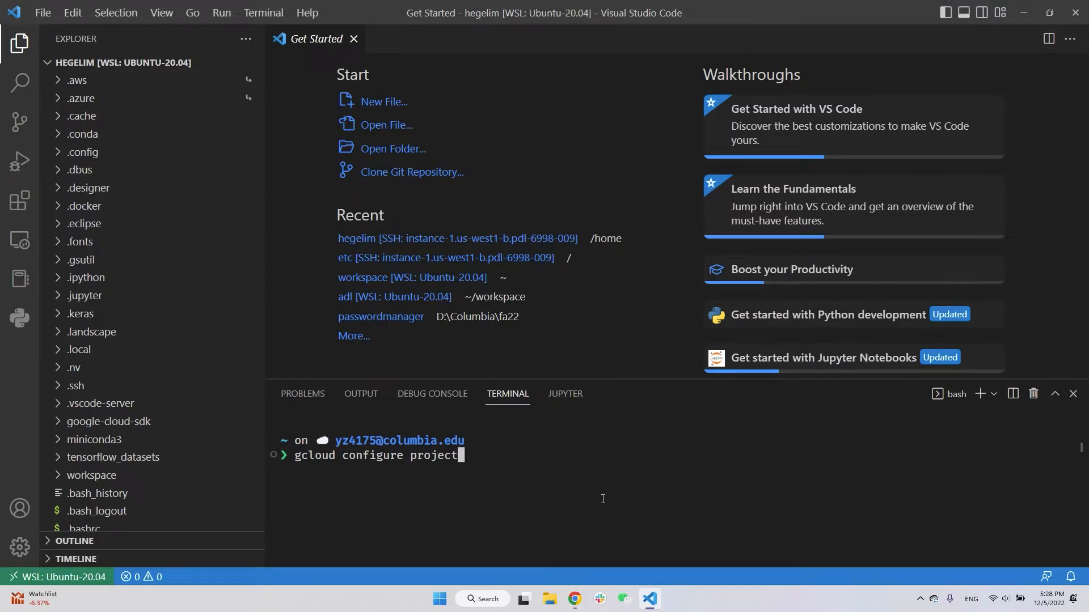
pyautogui.press('BackSpace')
pyautogui.press('BackSpace')
pyautogui.press('BackSpace')
pyautogui.press('BackSpace')
pyautogui.press('BackSpace')
pyautogui.press('BackSpace')
pyautogui.press('BackSpace')
pyautogui.press('BackSpace')
pyautogui.press('BackSpace')
pyautogui.press('BackSpace')
pyautogui.press('BackSpace')
pyautogui.press('BackSpace')
pyautogui.press('BackSpace')
pyautogui.press('BackSpace')
pyautogui.press('BackSpace')
pyautogui.press('BackSpace')
pyautogui.press('BackSpace')
pyautogui.press('BackSpace')
pyautogui.press('BackSpace')
pyautogui.press('BackSpace')
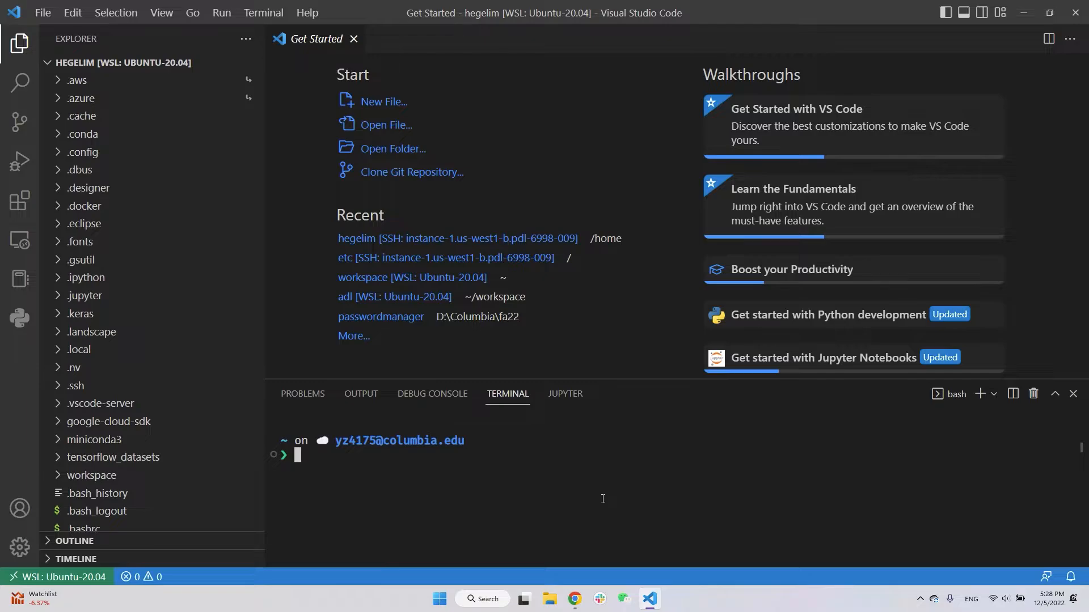
pyautogui.write('gcloud compute config-set')
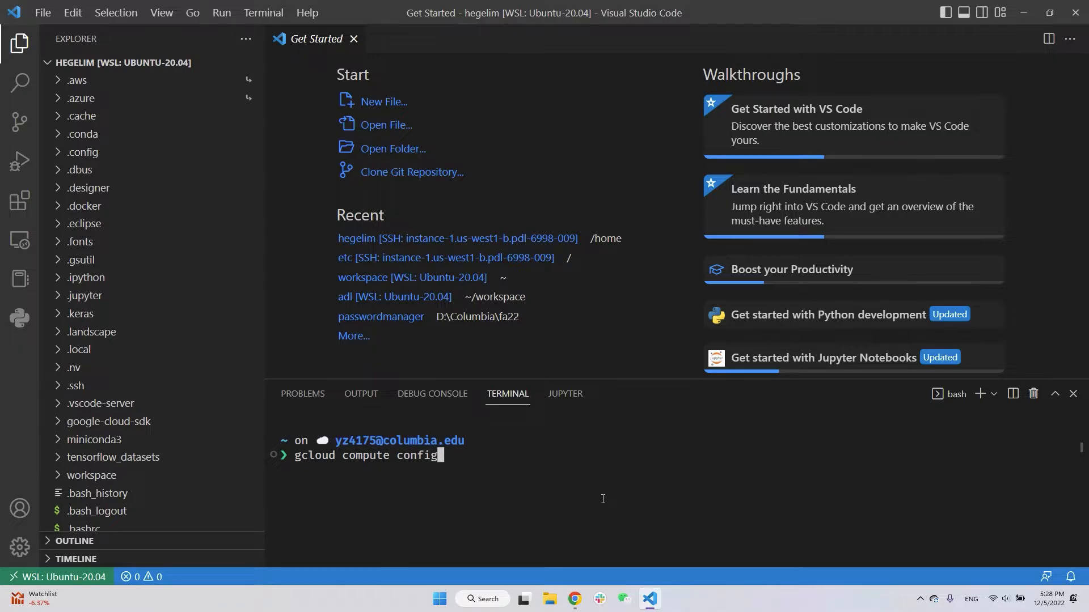
# - Switch to Chrome, search the web for "gcloud configure ssh" in a new tab and open the "gcloud compute config-ssh" documentation
pyautogui.hotkey('alt', 'Tab')
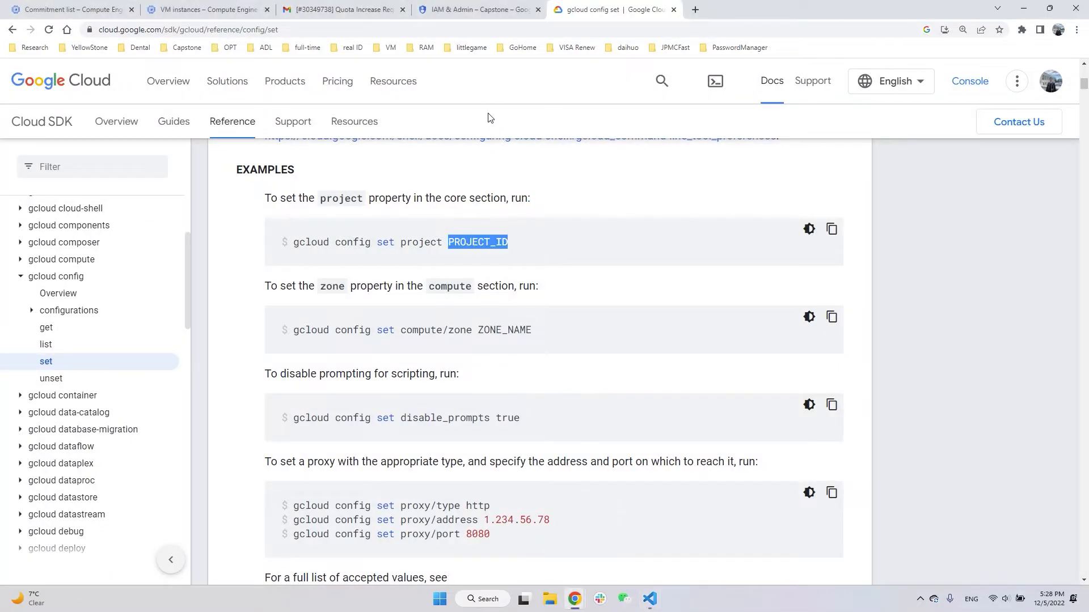
pyautogui.scroll(-1, 655, 270)
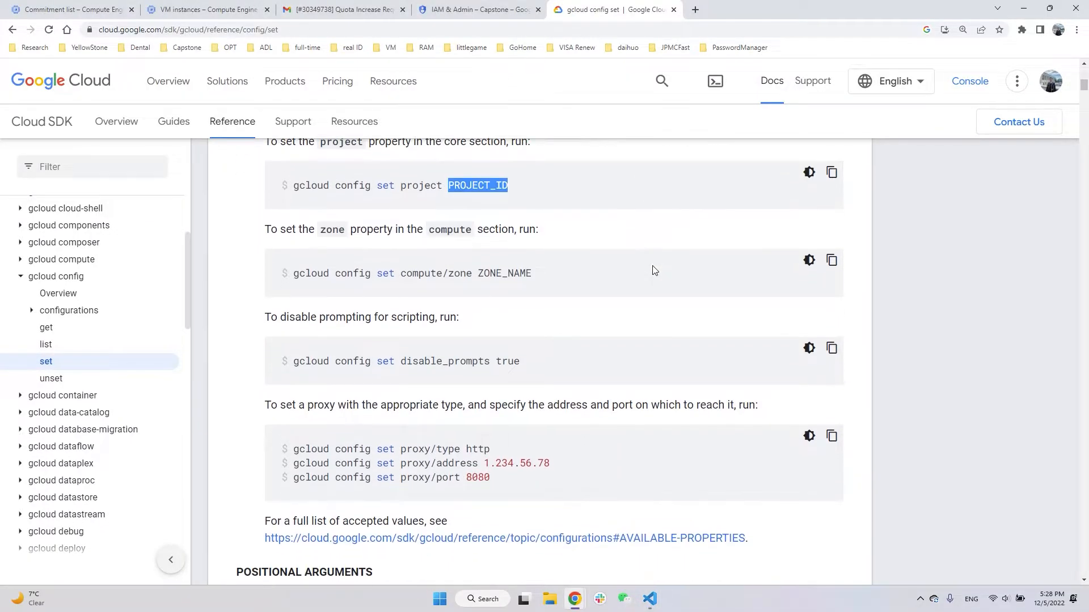
pyautogui.click(696, 10)
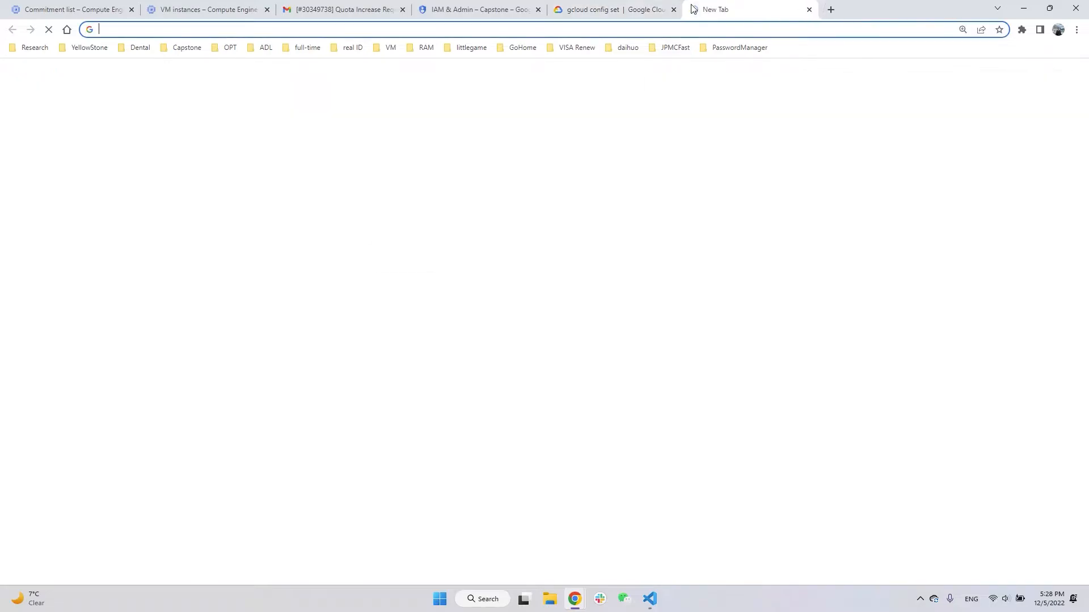
pyautogui.write('gcloud configure ssh')
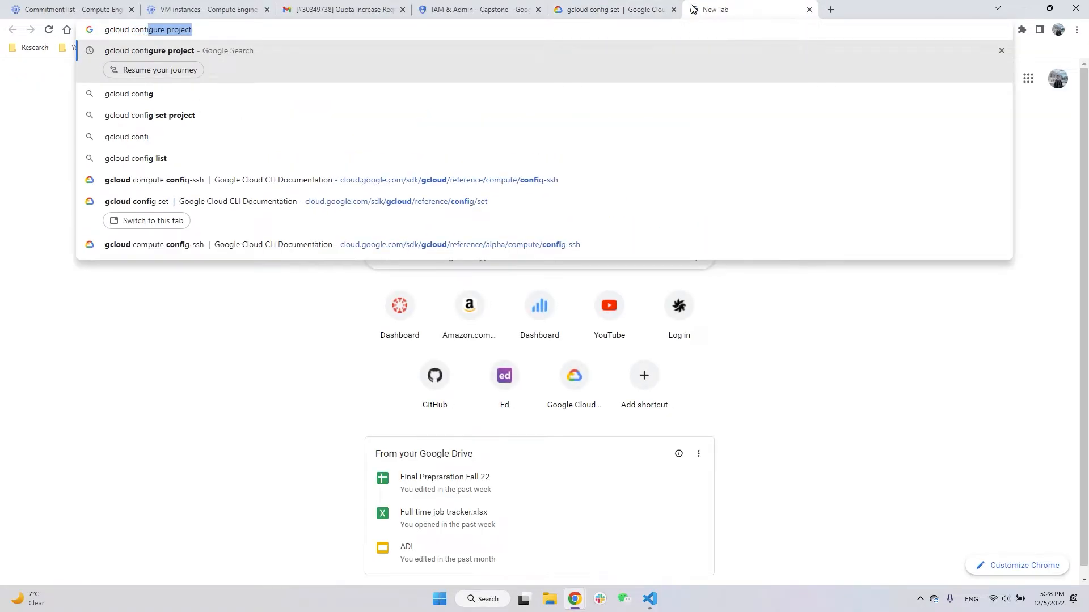
pyautogui.press('Return')
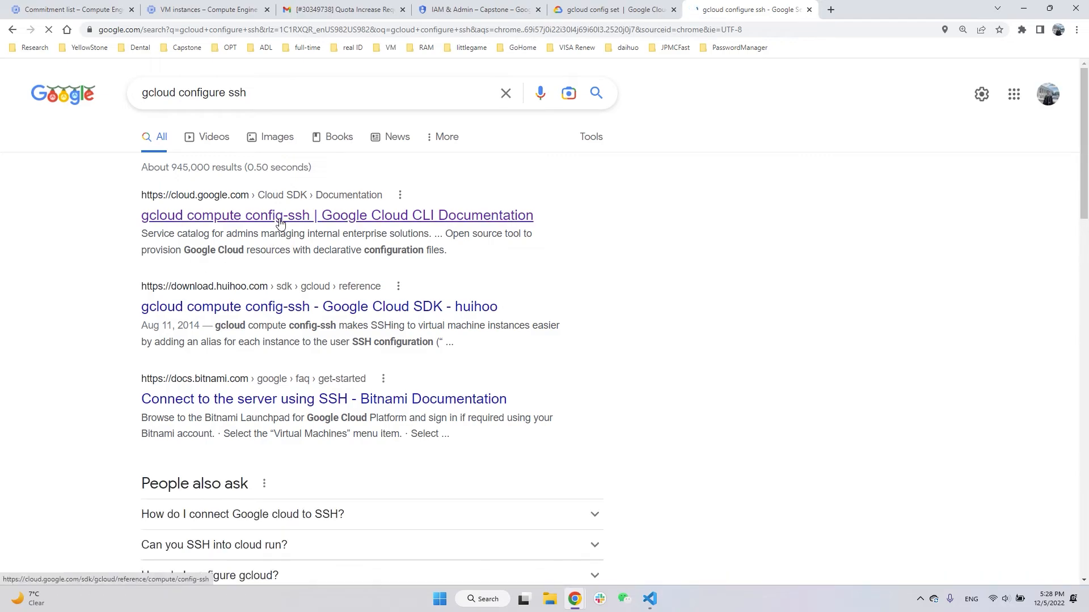
pyautogui.click(276, 225)
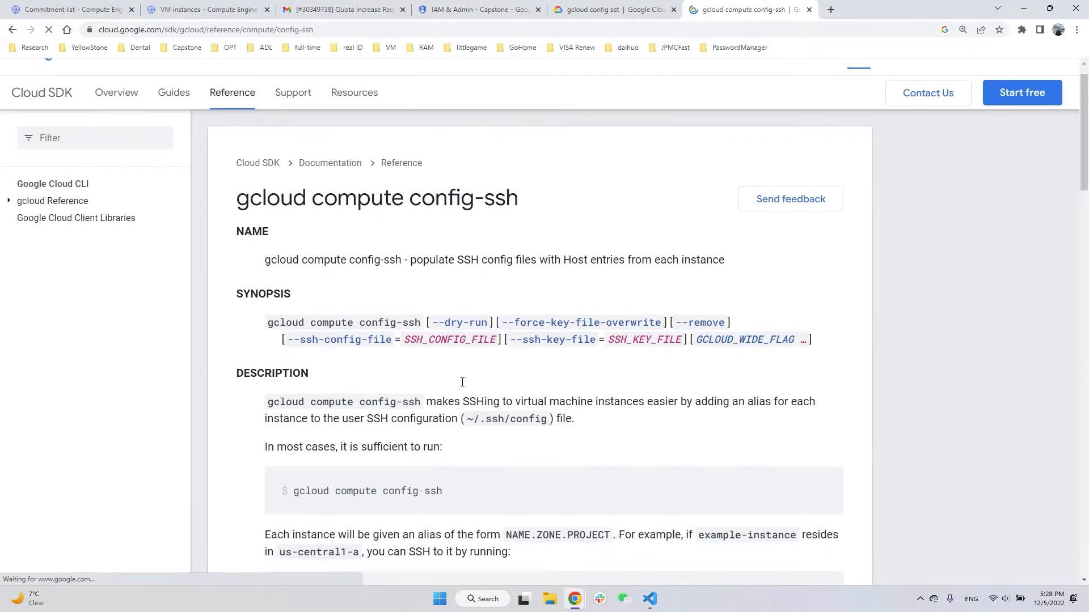
# - Copy the command "gcloud compute config-ssh" from the documentation and run it in the Visual Studio Code terminal
pyautogui.scroll(-2, 427, 358)
pyautogui.tripleClick(429, 354)
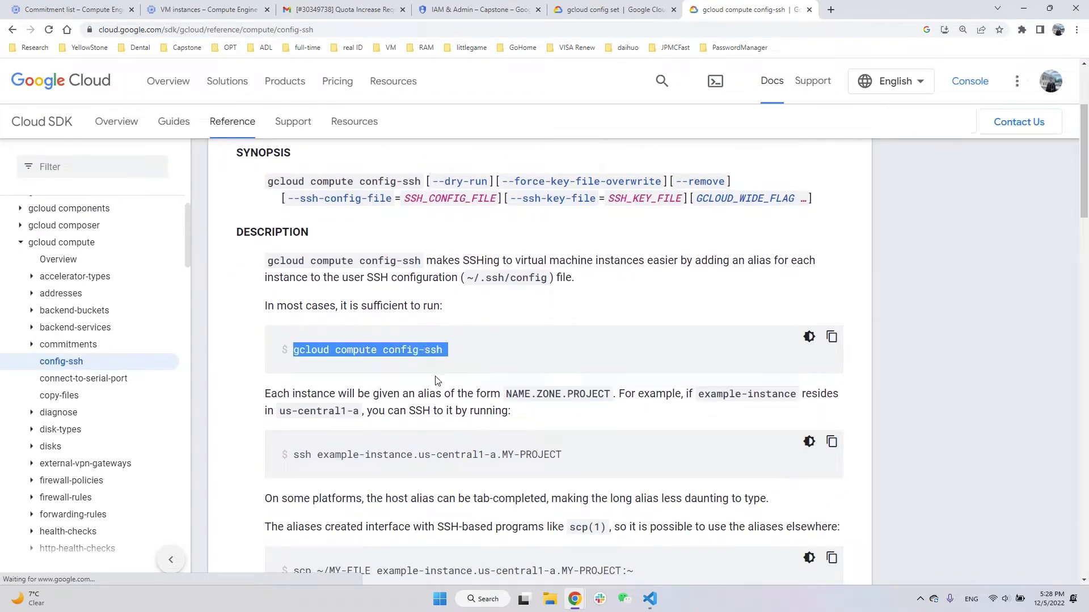
pyautogui.hotkey('ctrl', 'c')
pyautogui.hotkey('alt', 'Tab')
pyautogui.hotkey('ctrl', 'v')
pyautogui.hotkey('alt', 'Tab')
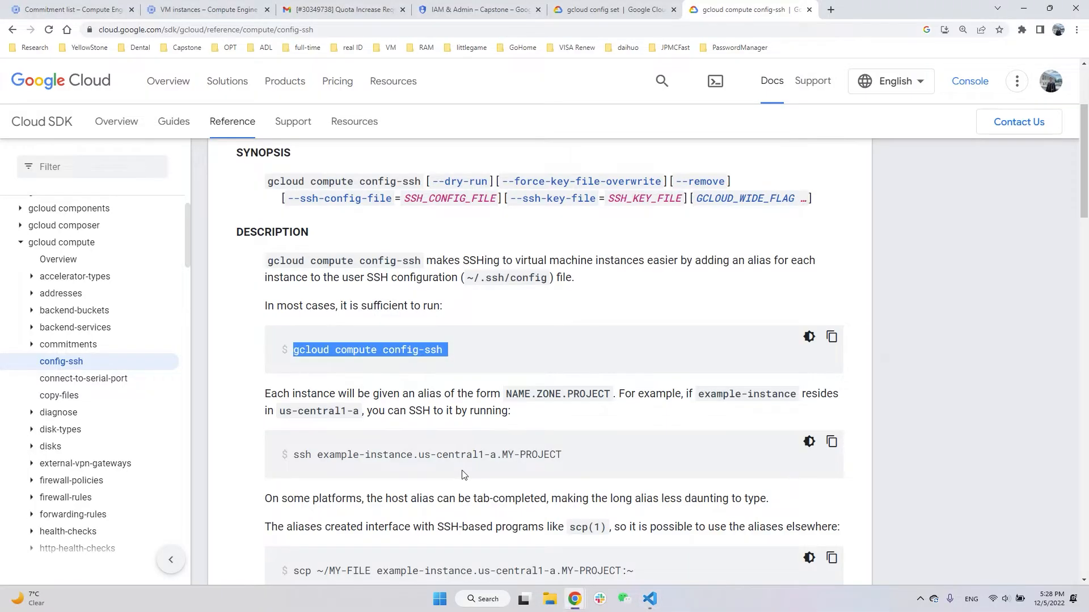
pyautogui.hotkey('alt', 'Tab')
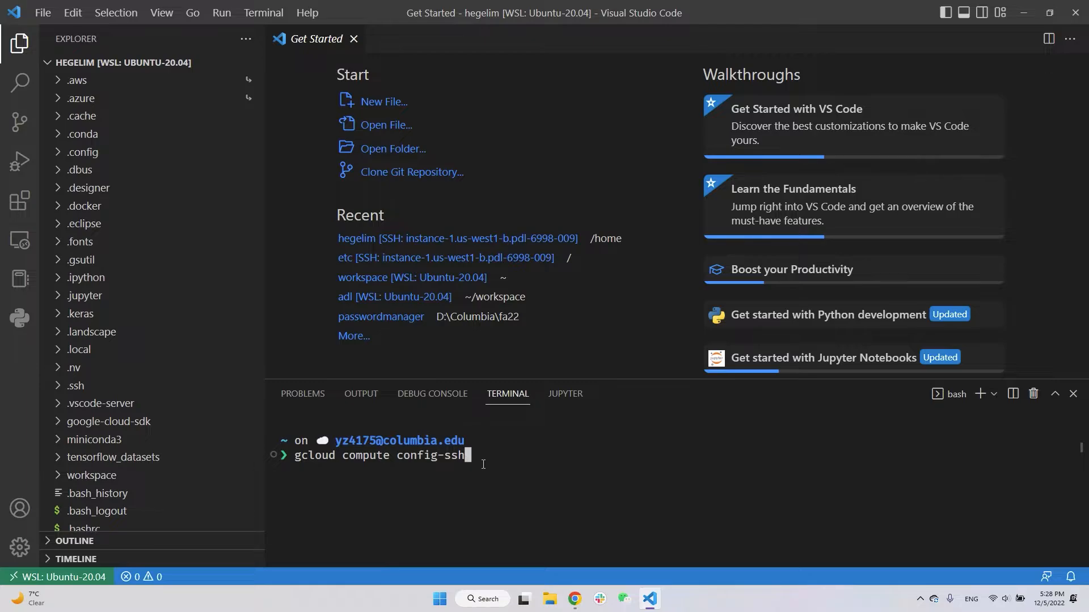
pyautogui.press('Return')
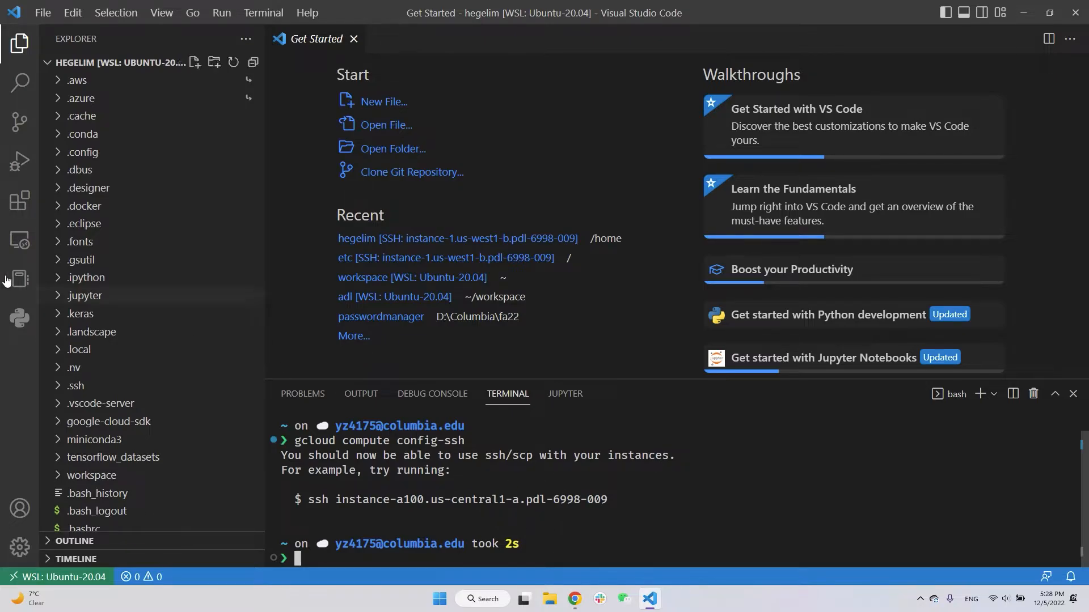
# - Open the Remote Explorer and switch its target type to Remote
pyautogui.click(20, 242)
pyautogui.click(238, 40)
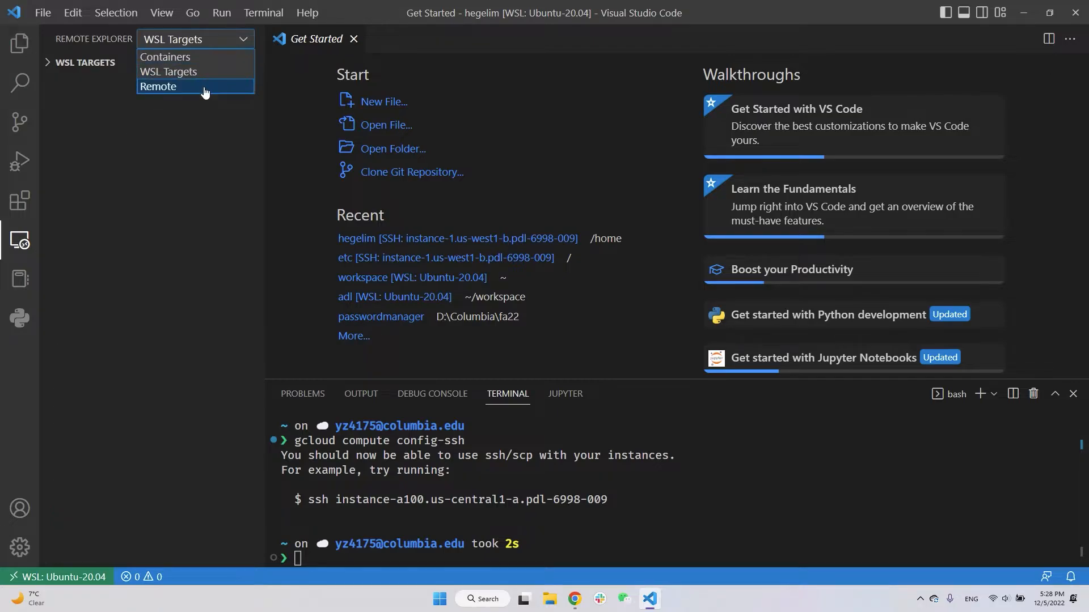
pyautogui.click(203, 86)
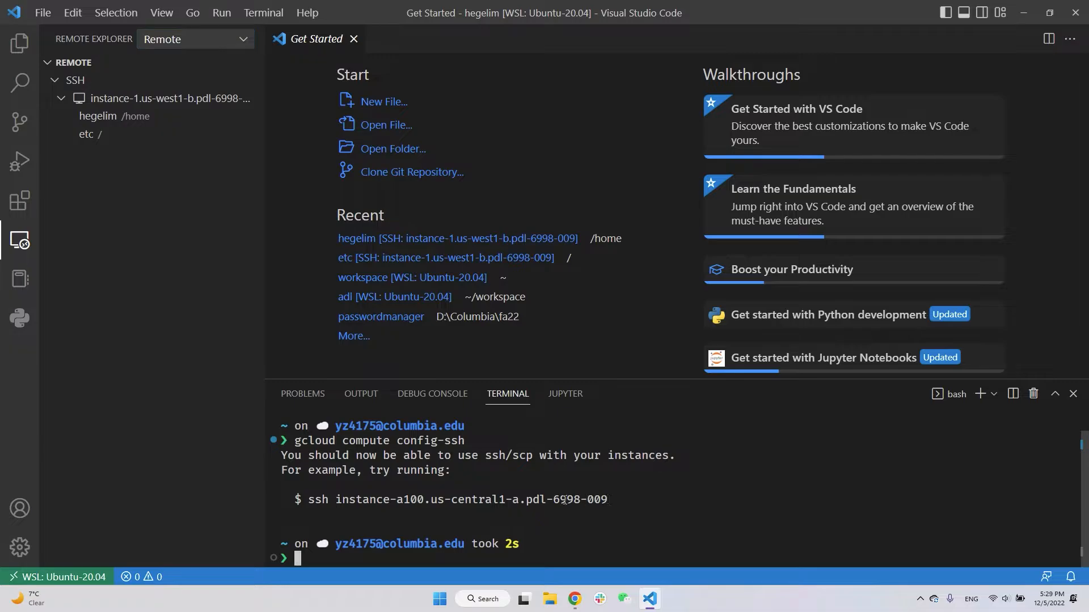
# - Add a new SSH host with "ssh instance-a100.us-central1-a.pdl-6998-009" and save it to the user's .ssh config file
pyautogui.moveTo(608, 500); pyautogui.dragTo(308, 499)
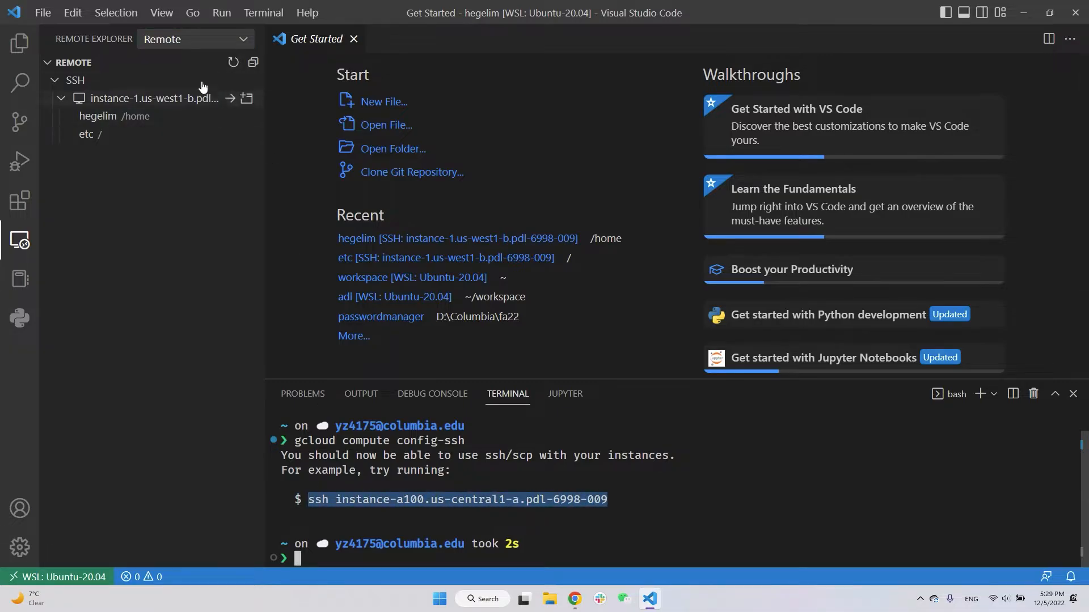
pyautogui.click(246, 79)
pyautogui.write('ssh instance-a100.us-central1-a.pdl-6998-009')
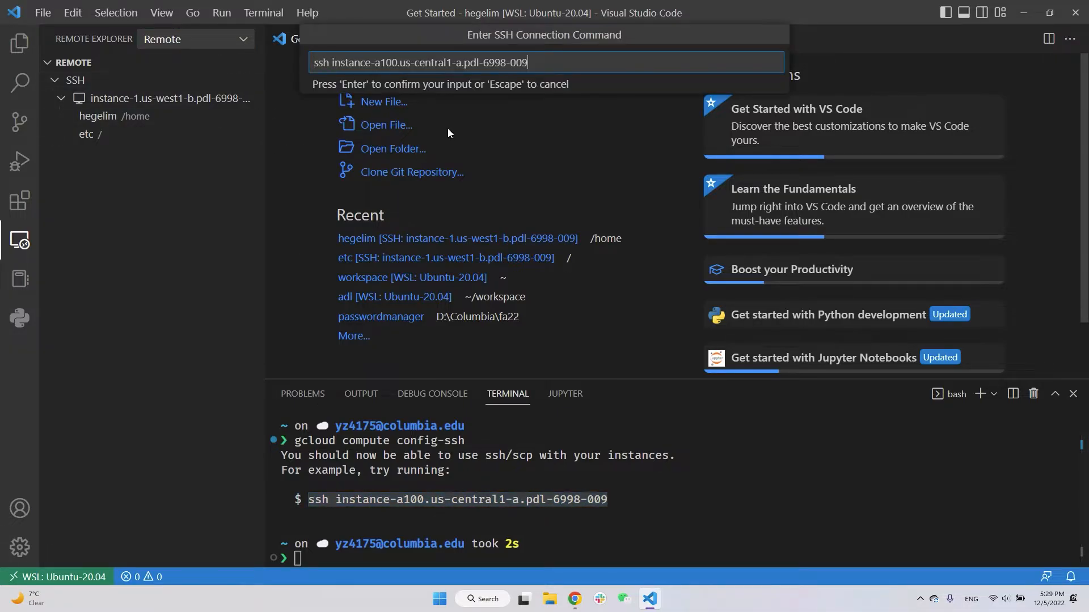
pyautogui.press('Return')
pyautogui.click(441, 89)
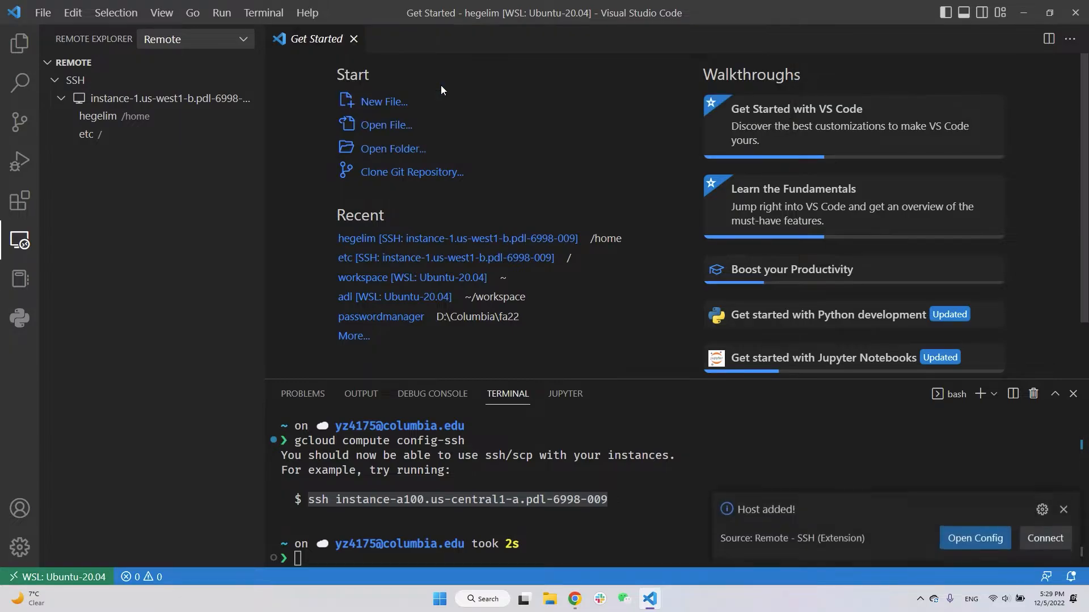
# - Open the SSH config file, examine the Host and HostName entries for instance-a100, and close the file
pyautogui.click(975, 534)
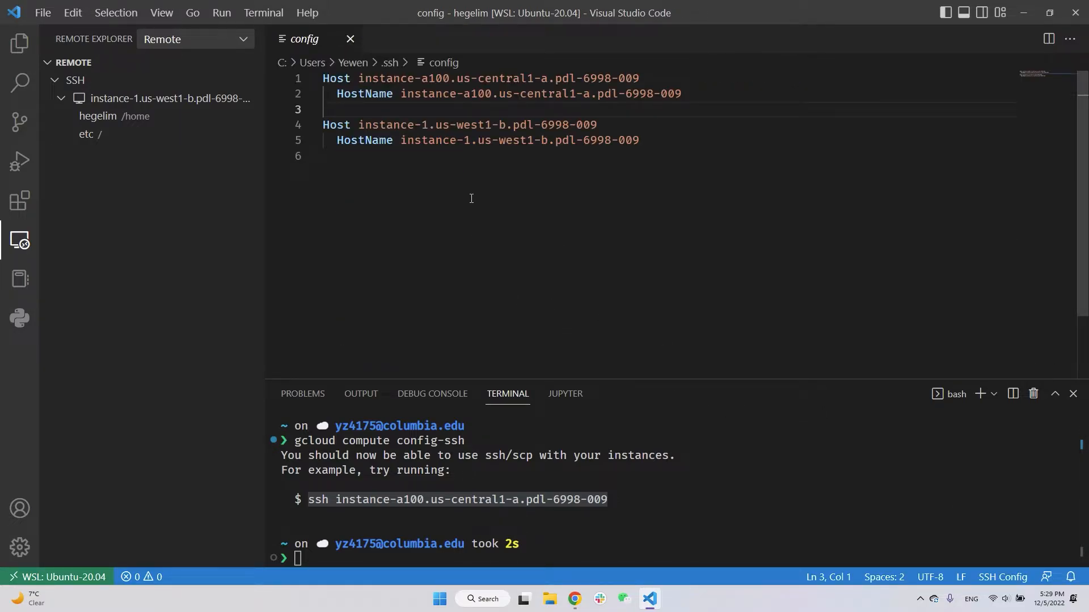
pyautogui.click(542, 95)
pyautogui.moveTo(707, 98); pyautogui.dragTo(373, 71)
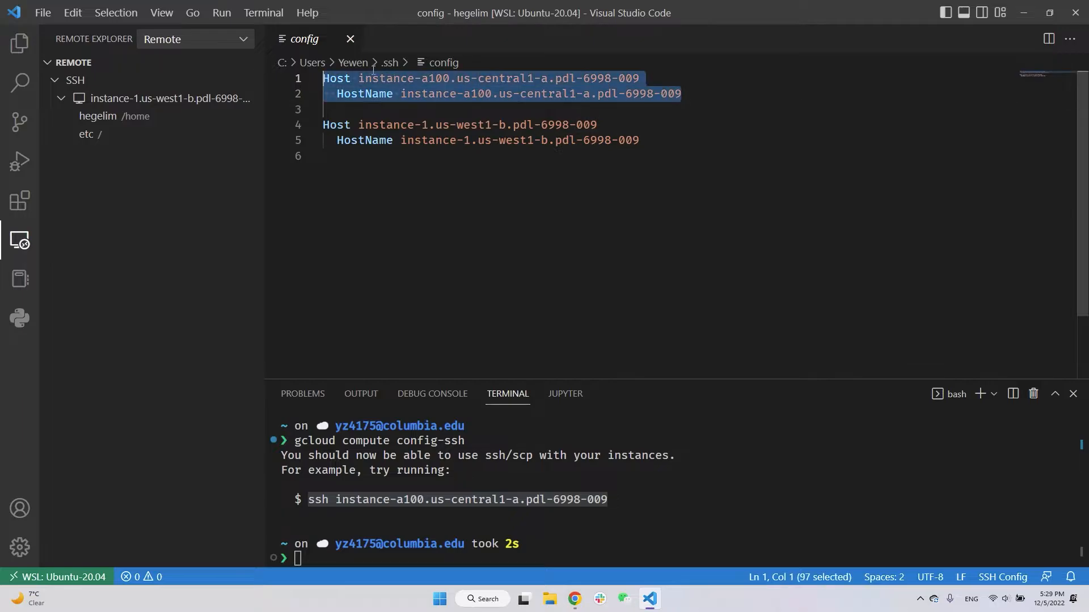
pyautogui.click(350, 39)
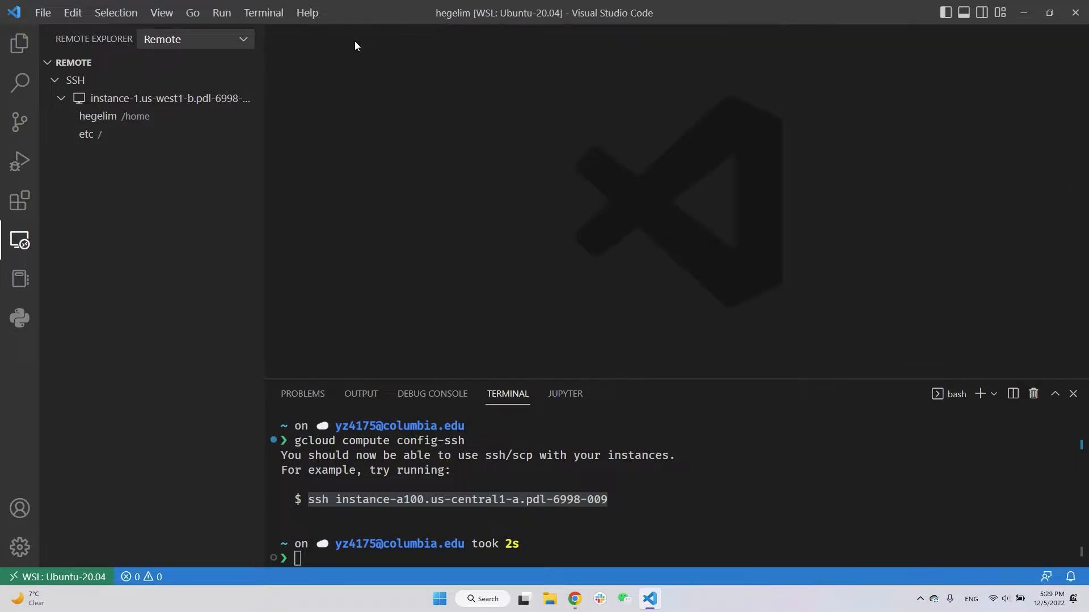
# - Refresh the remote list, connect to instance-a100 in a new window with Linux as its platform, and accept the host fingerprint
pyautogui.click(234, 64)
pyautogui.moveTo(225, 104)
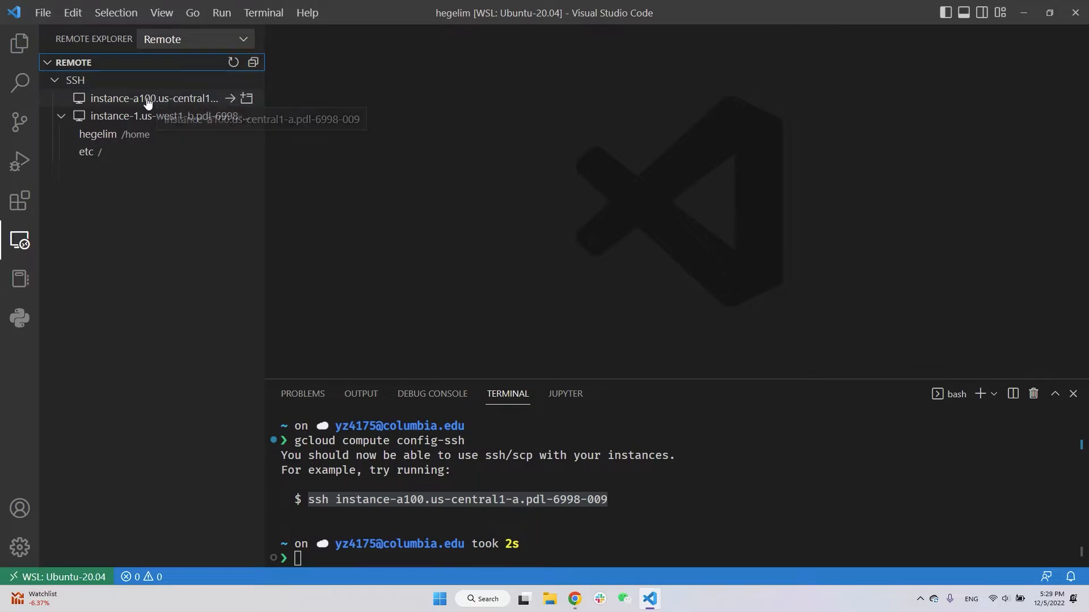
pyautogui.click(232, 99)
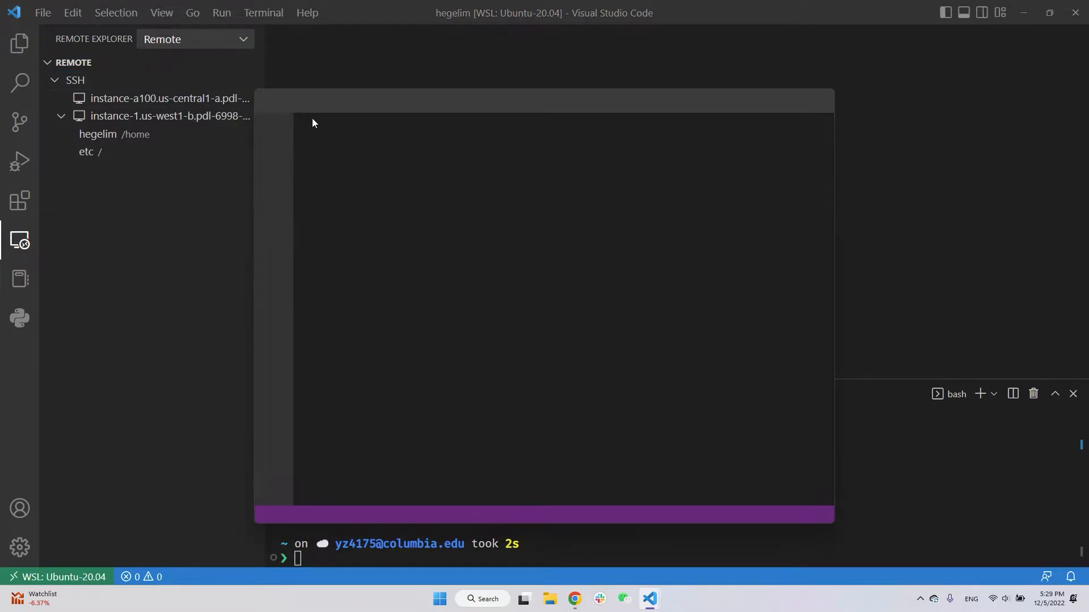
pyautogui.click(799, 102)
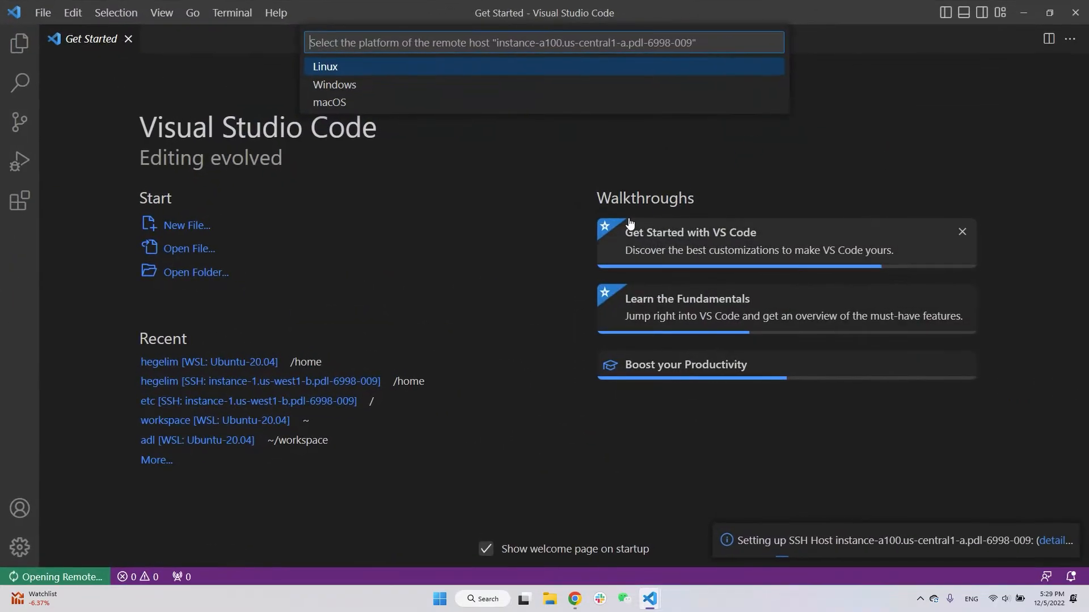
pyautogui.click(443, 71)
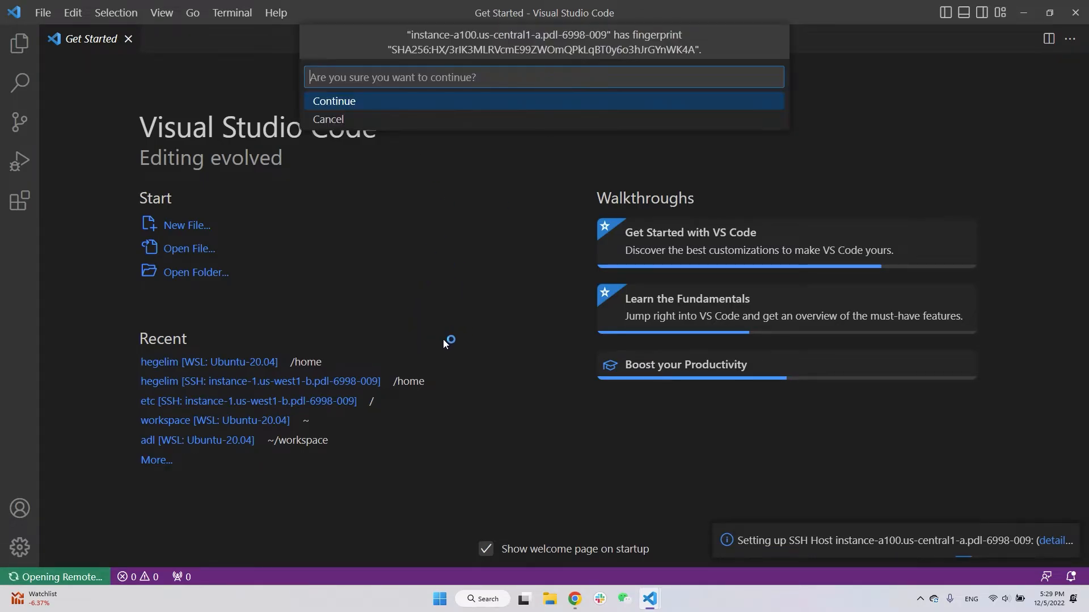
pyautogui.click(376, 105)
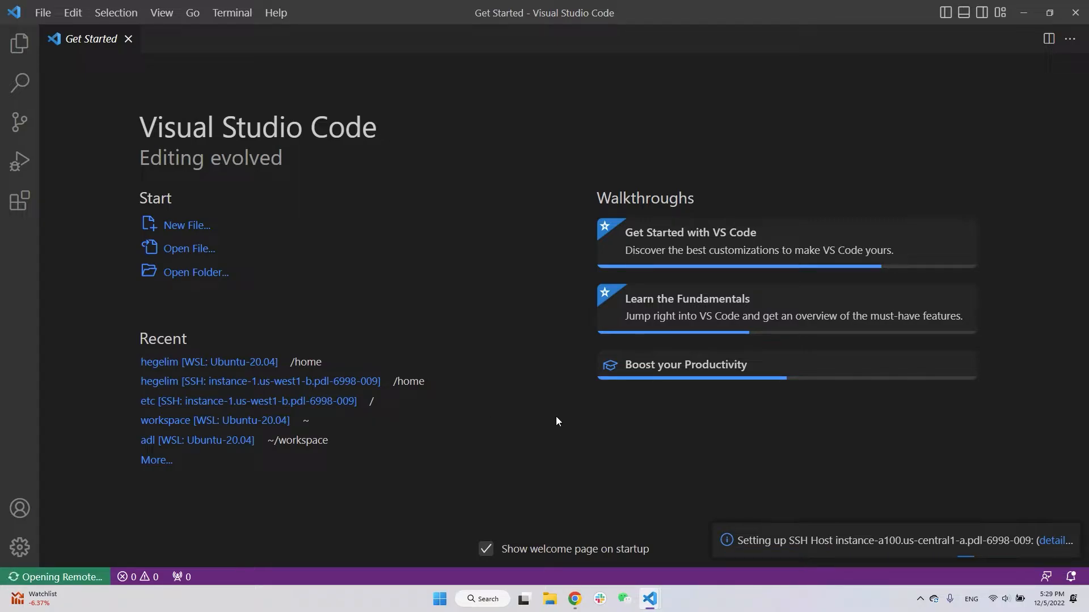
# - Switch to the browser SSH session of instance-a100 and clear its terminal with "clear"
pyautogui.click(574, 599)
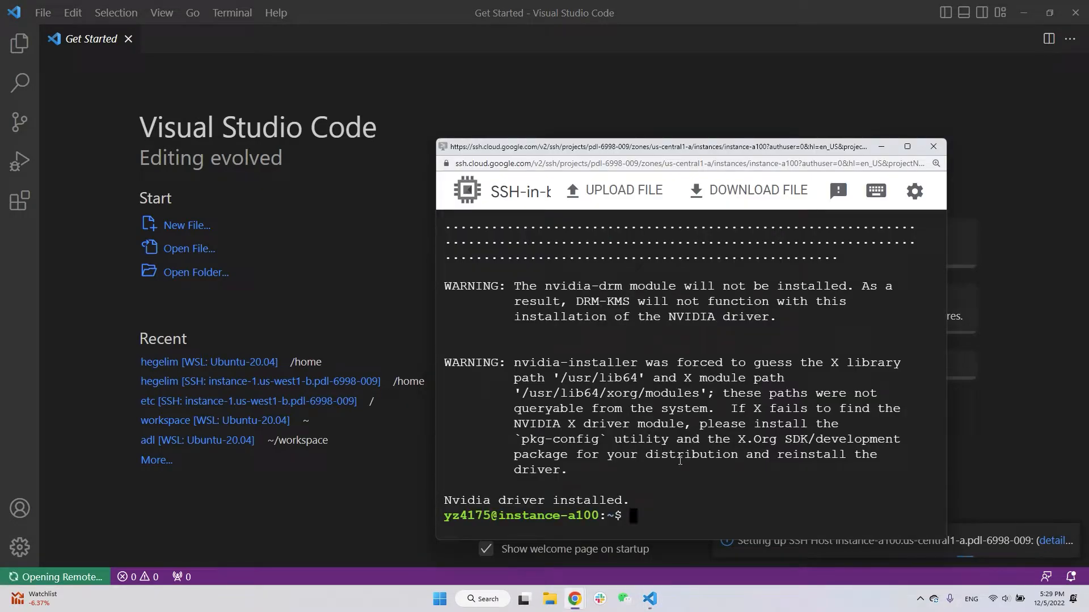
pyautogui.press('Return')
pyautogui.press('Return')
pyautogui.write('clear')
pyautogui.press('Return')
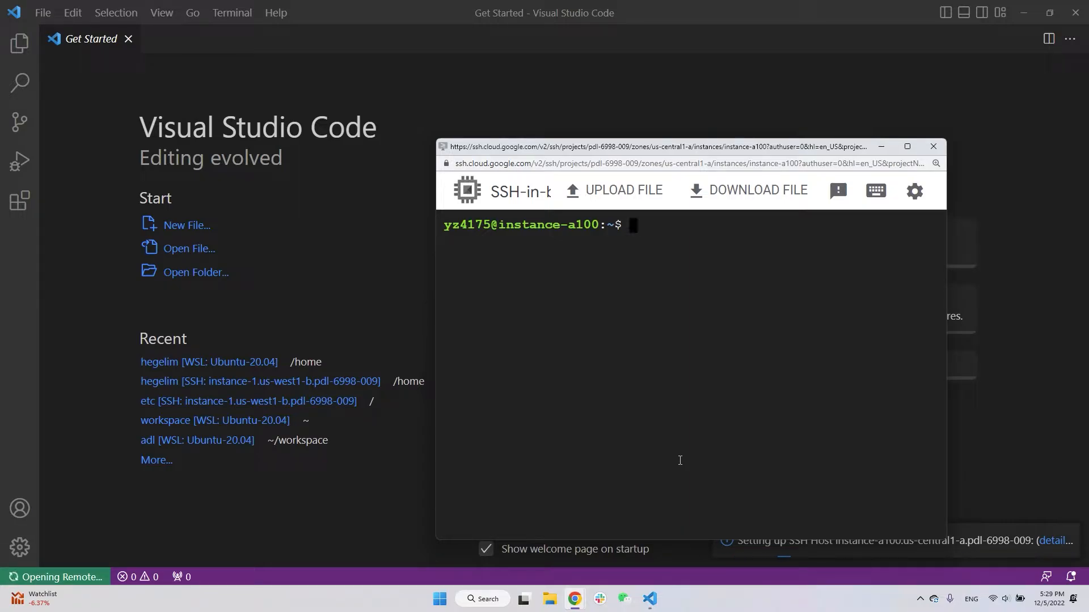
# - Run "nvidia-smi" on the instance and examine the driver version, CUDA version and GPU details
pyautogui.write('nvidia-smi')
pyautogui.press('Return')
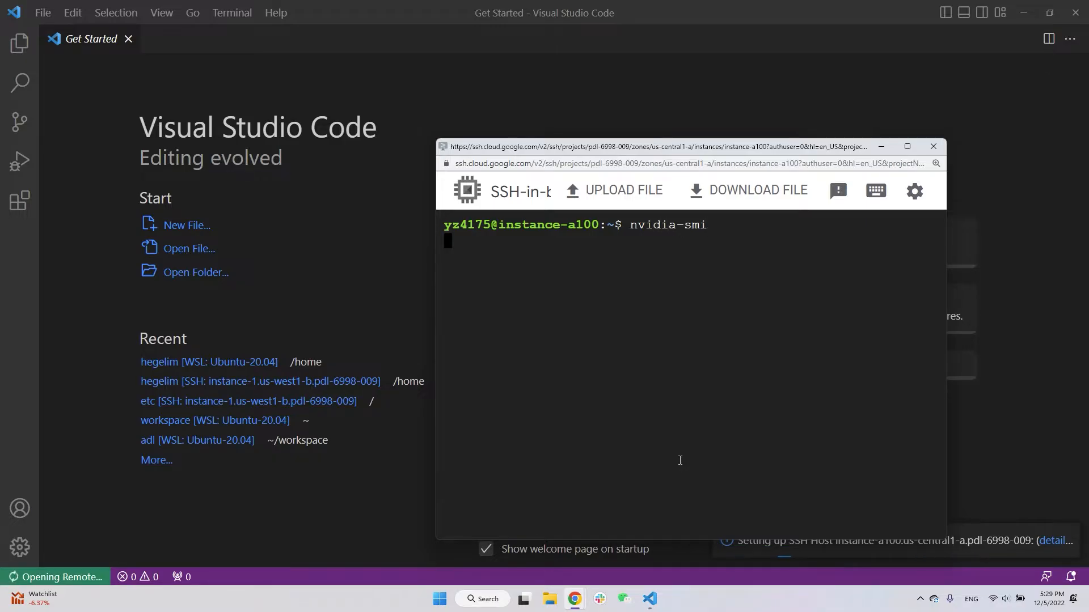
pyautogui.scroll(5, 704, 337)
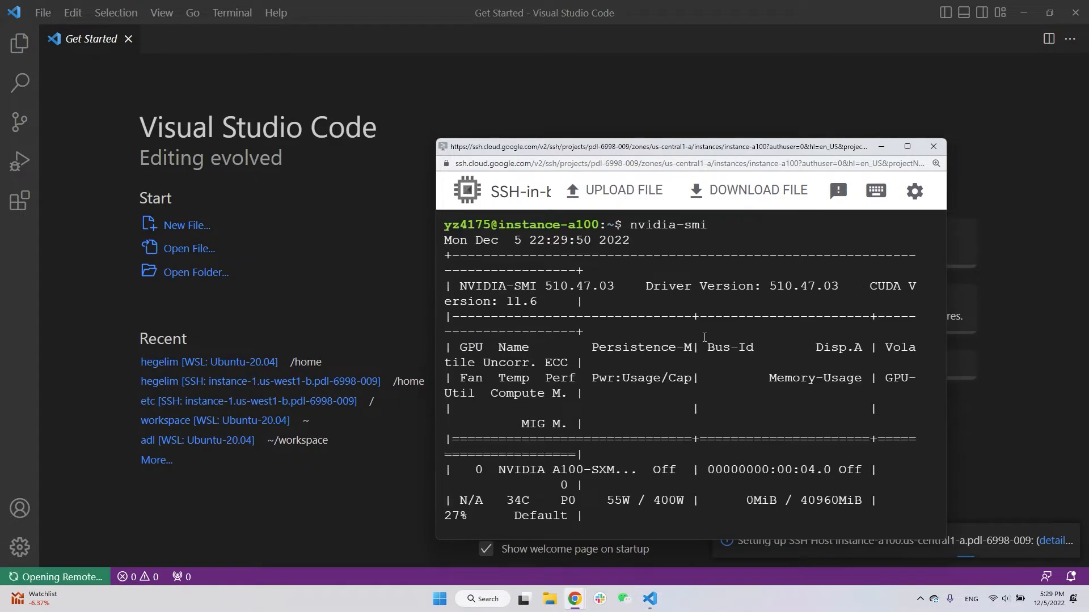
pyautogui.doubleClick(515, 302)
pyautogui.scroll(-5, 668, 487)
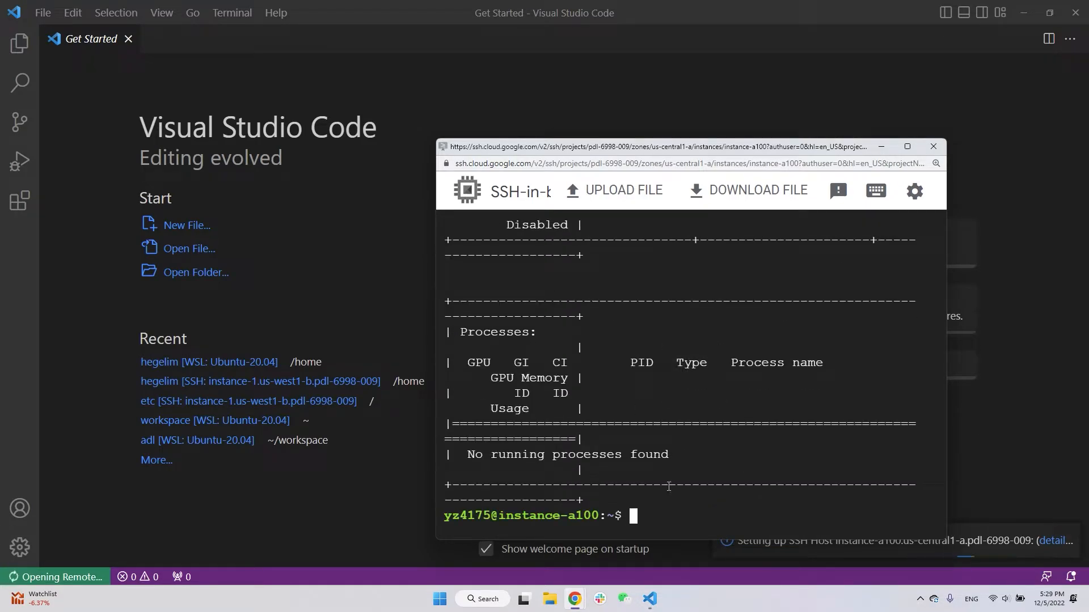
# - Check the CUDA compiler with "nvcc --version", clear the terminal, and minimize the browser SSH window
pyautogui.write('nvcc --version')
pyautogui.press('Return')
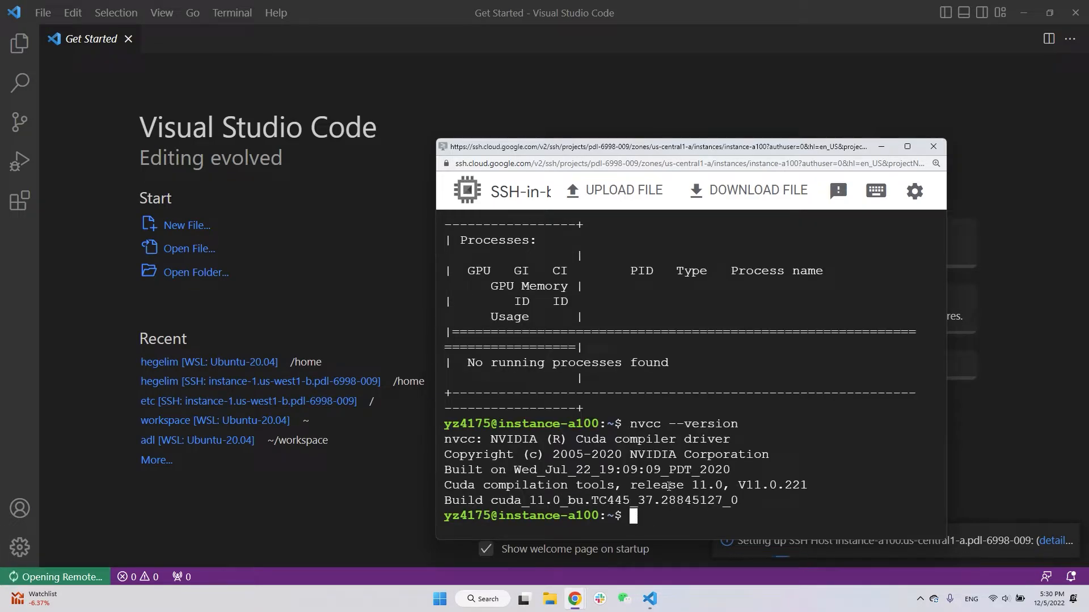
pyautogui.press('Return')
pyautogui.press('Return')
pyautogui.write('clear')
pyautogui.press('Return')
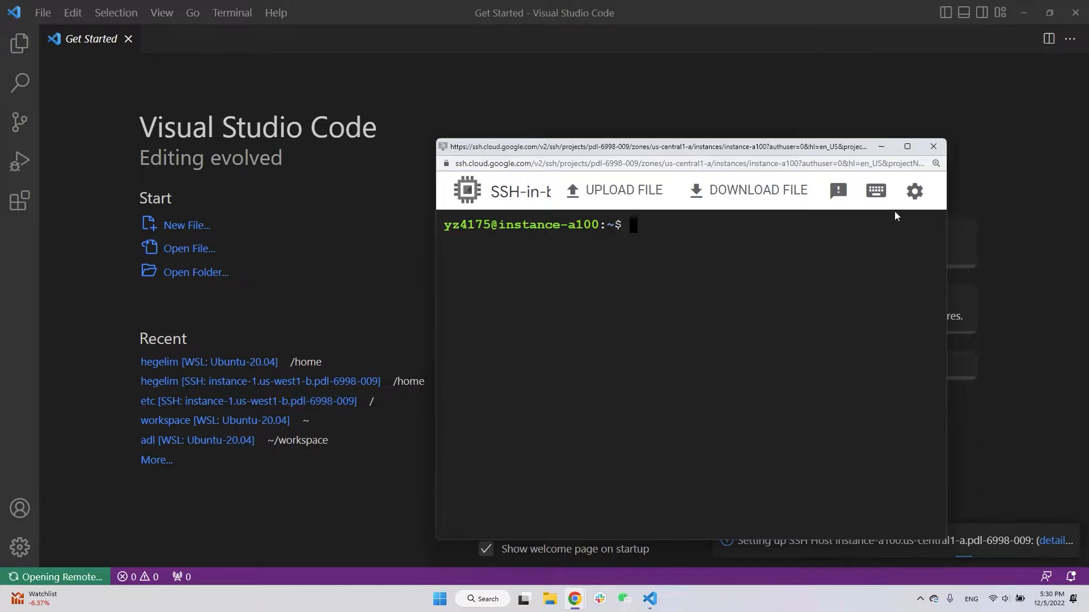
pyautogui.click(881, 147)
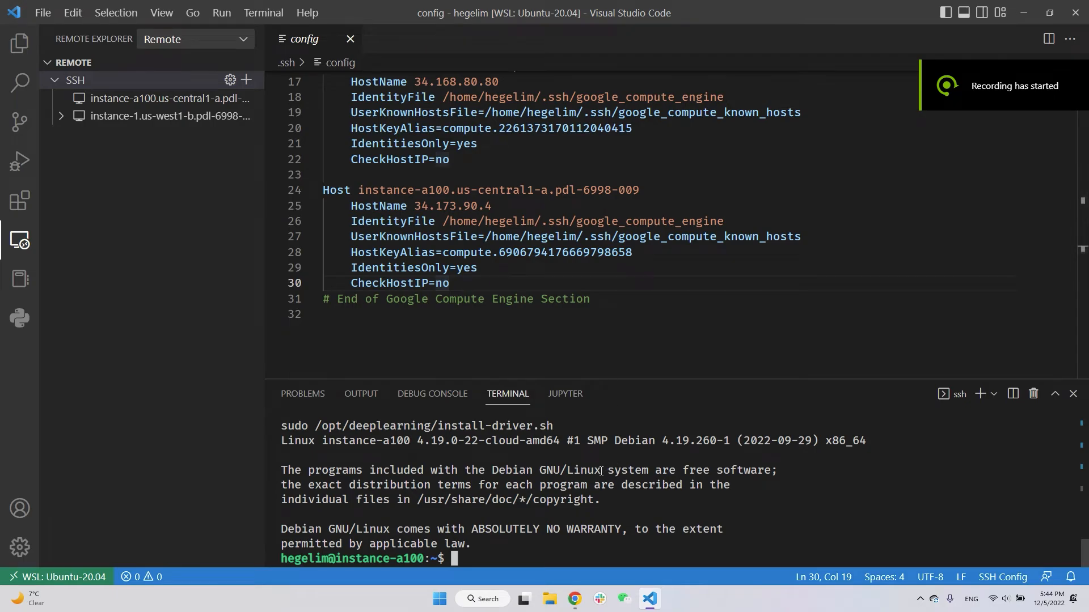
# - Review the instance-a100 login output in the Visual Studio Code terminal and close the SSH config file
pyautogui.scroll(2, 603, 509)
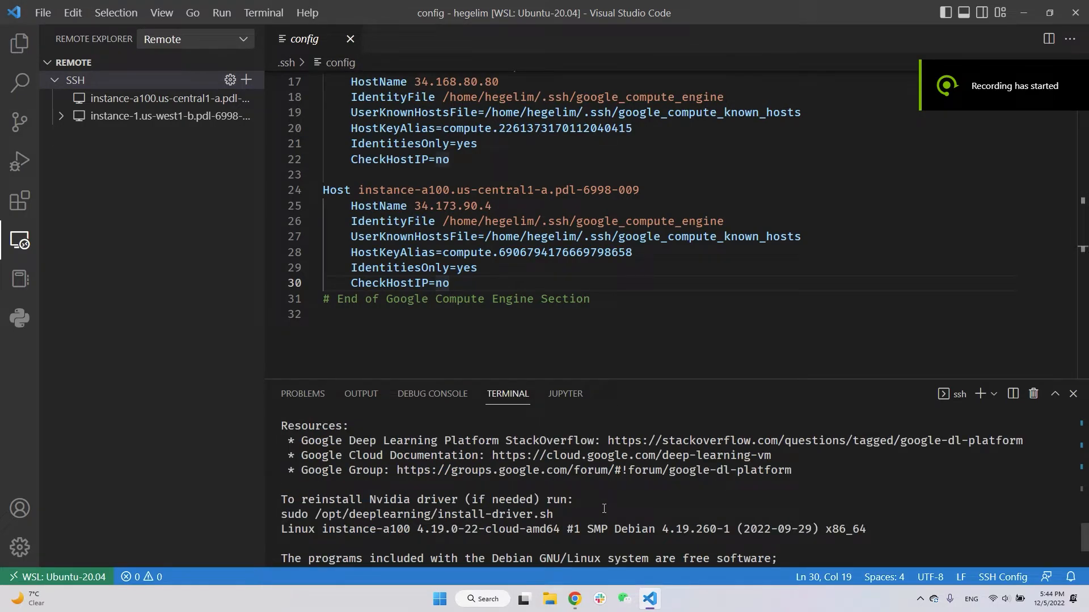
pyautogui.scroll(2, 604, 508)
pyautogui.scroll(2, 604, 508)
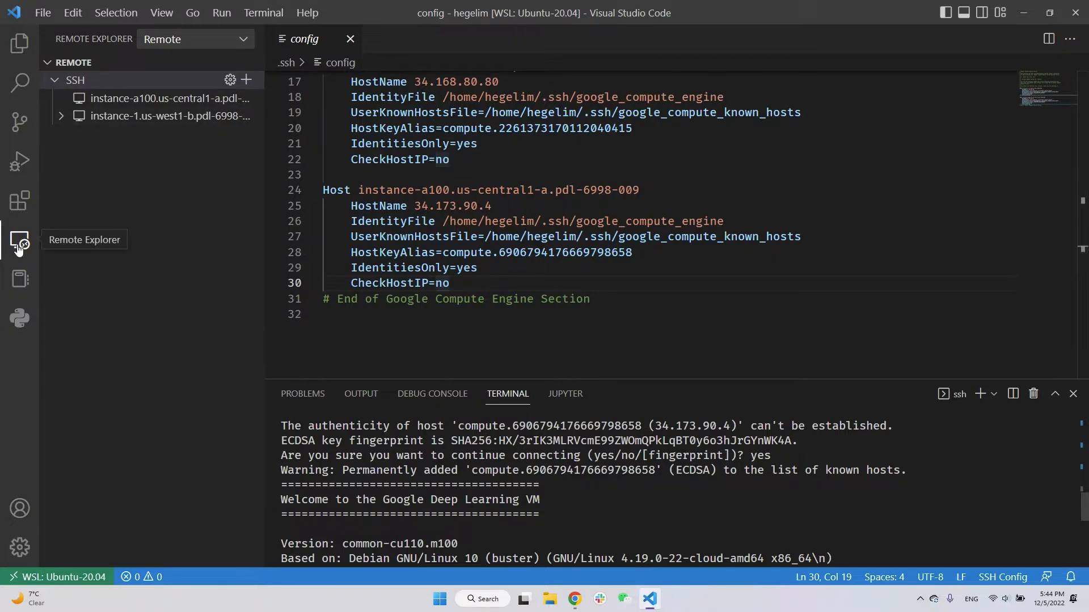
pyautogui.moveTo(191, 100)
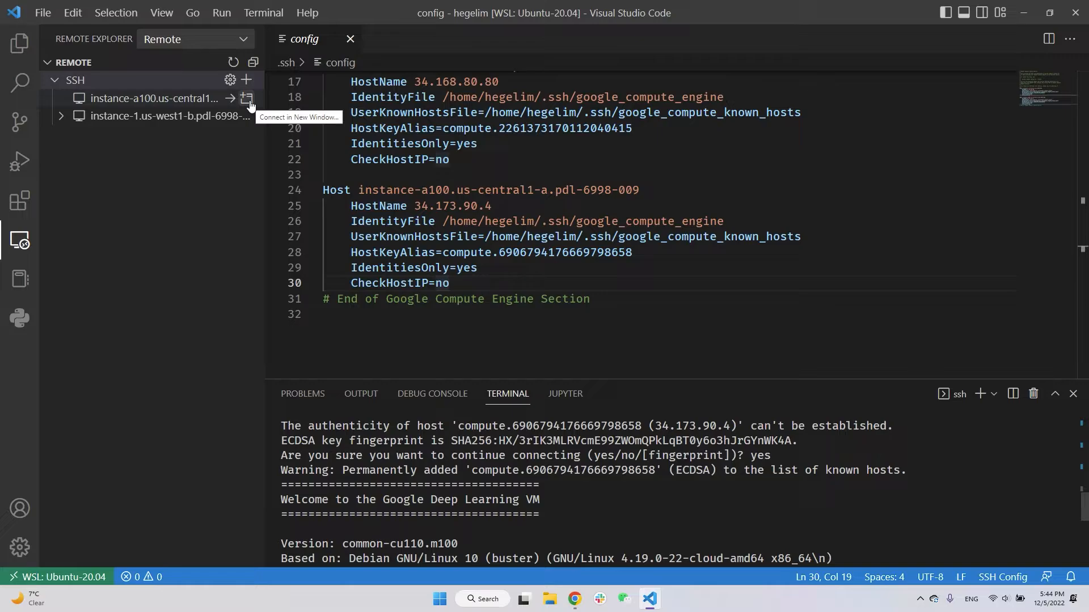
pyautogui.click(350, 38)
pyautogui.moveTo(248, 102)
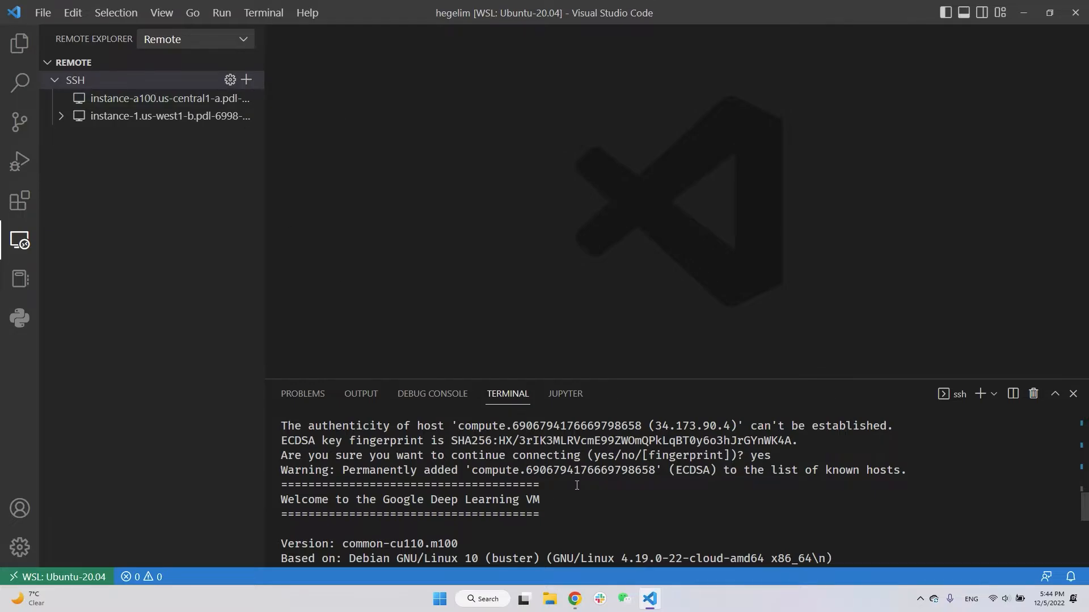
# - Examine the ssh command suggested by "gcloud compute config-ssh" and the terminal output of connecting with it to instance-a100
pyautogui.scroll(4, 576, 486)
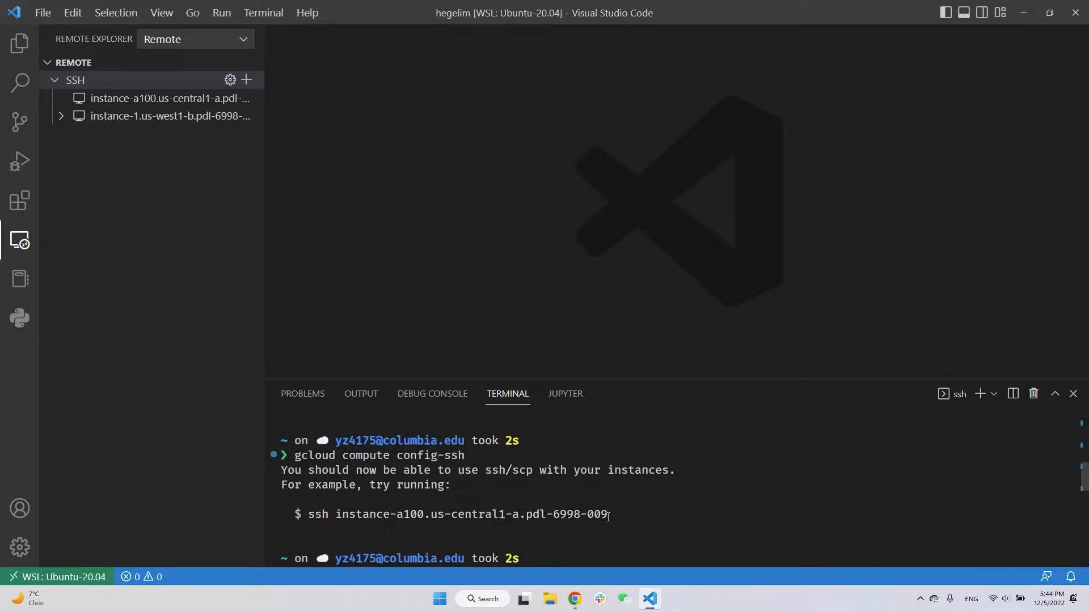
pyautogui.moveTo(608, 516); pyautogui.dragTo(309, 517)
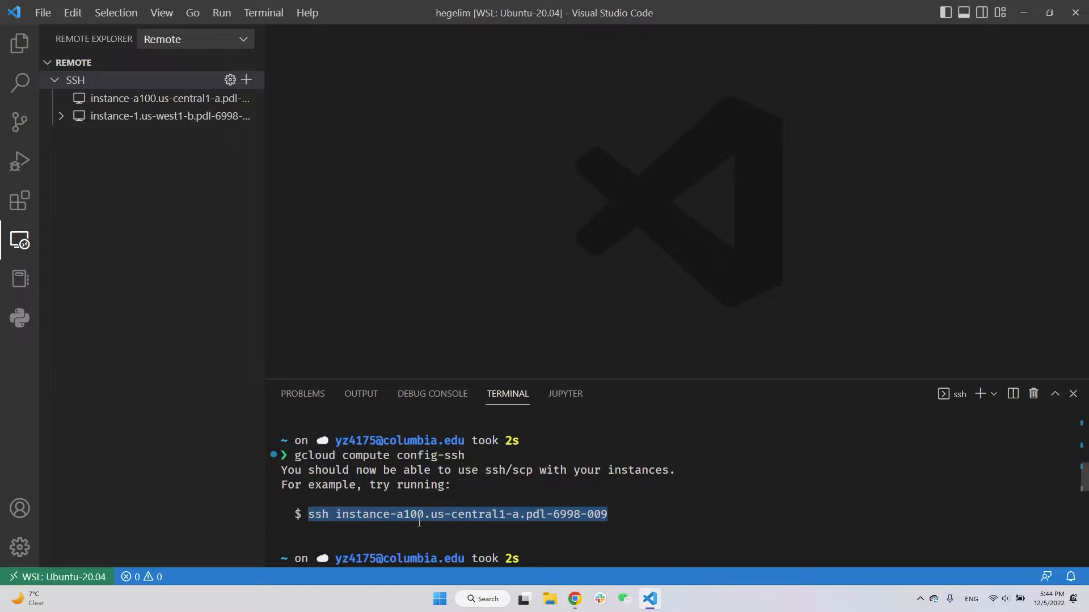
pyautogui.click(322, 520)
pyautogui.moveTo(311, 519); pyautogui.dragTo(604, 516)
pyautogui.scroll(-5, 604, 516)
pyautogui.scroll(-3, 604, 516)
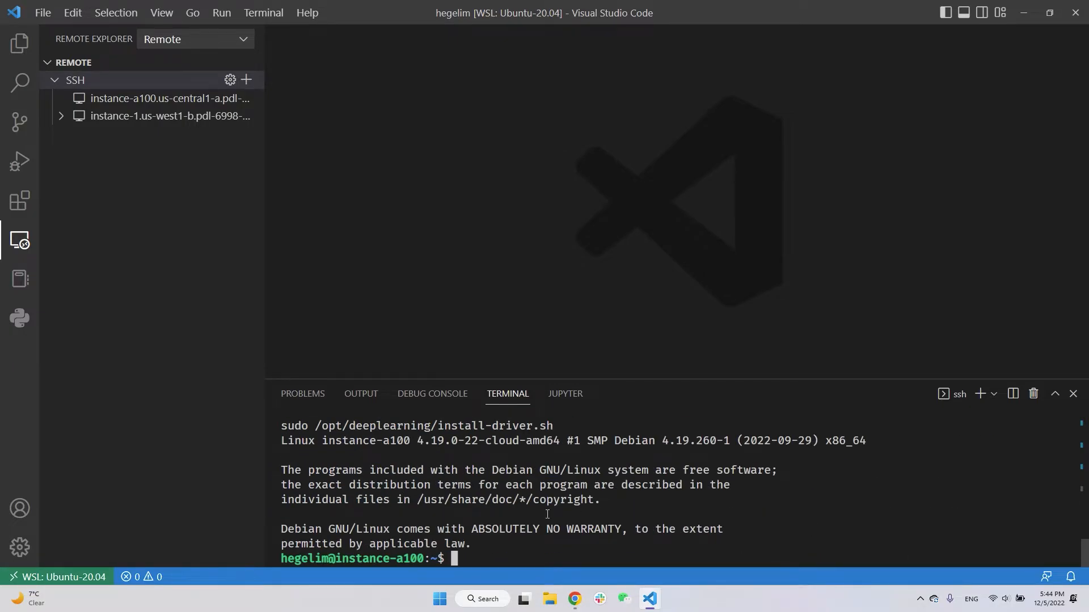
pyautogui.scroll(2, 548, 514)
pyautogui.scroll(8, 464, 515)
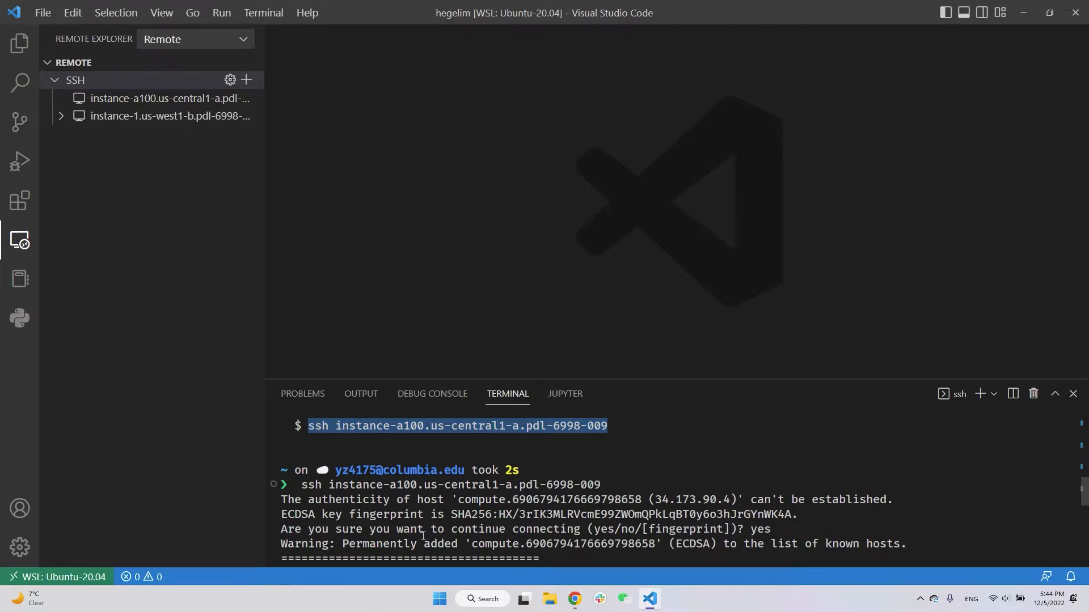
pyautogui.scroll(-4, 516, 536)
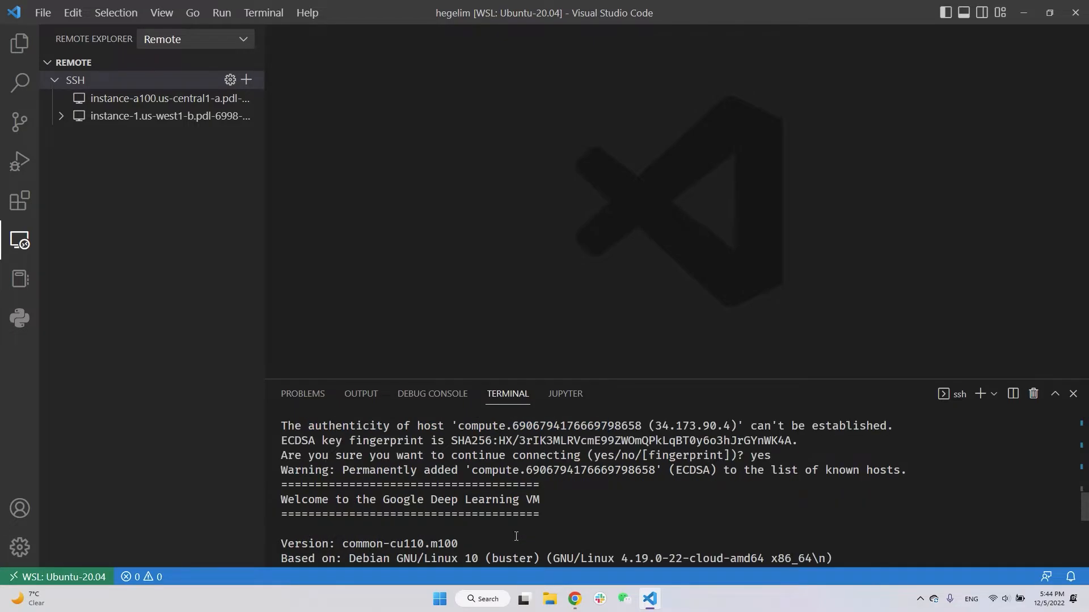
pyautogui.scroll(-3, 530, 522)
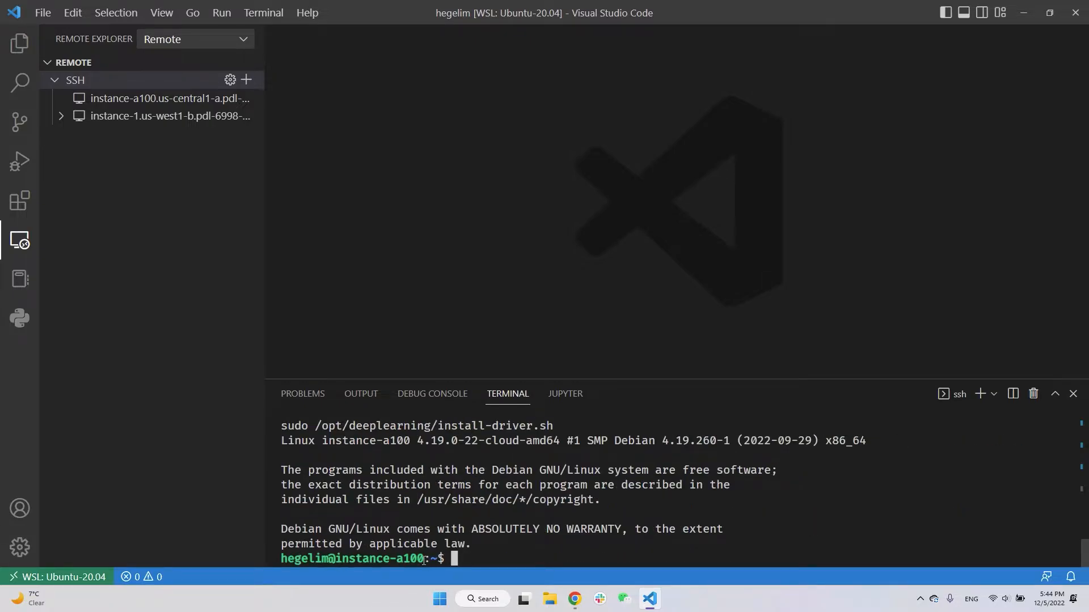
# - End the terminal's SSH session on instance-a100 with "exit"
pyautogui.press('Return')
pyautogui.press('Return')
pyautogui.write('exit')
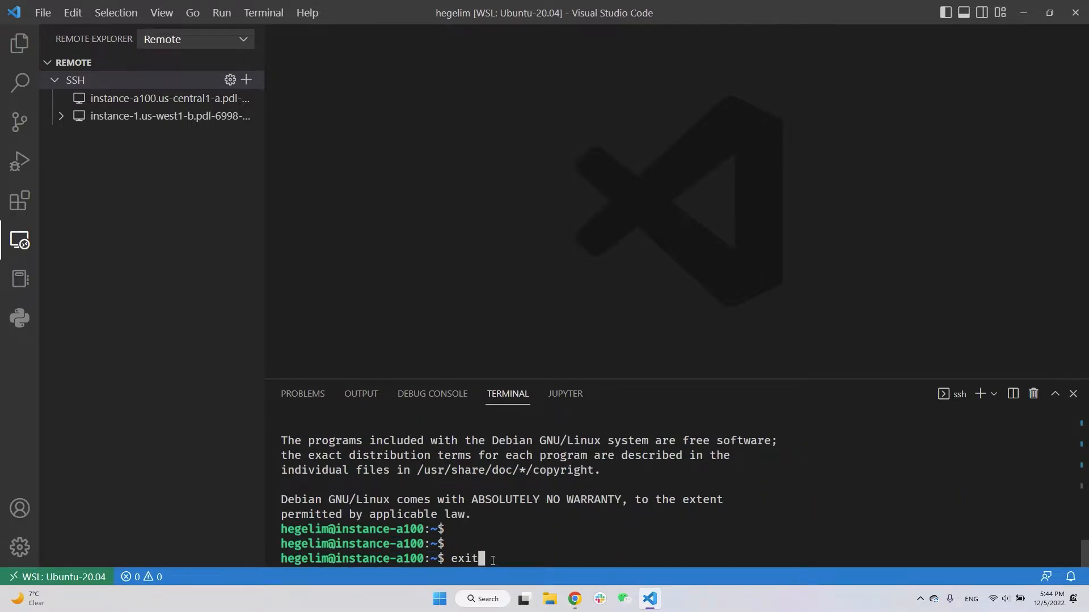
pyautogui.press('Return')
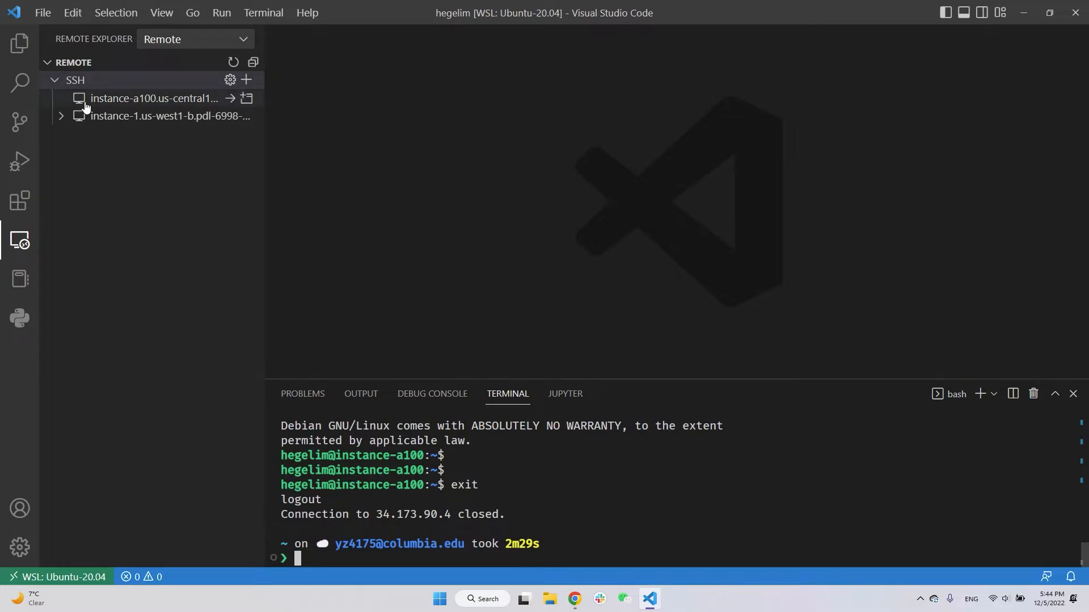
# - Connect to instance-a100 from the Remote Explorer in a new window and maximize that window
pyautogui.moveTo(212, 100)
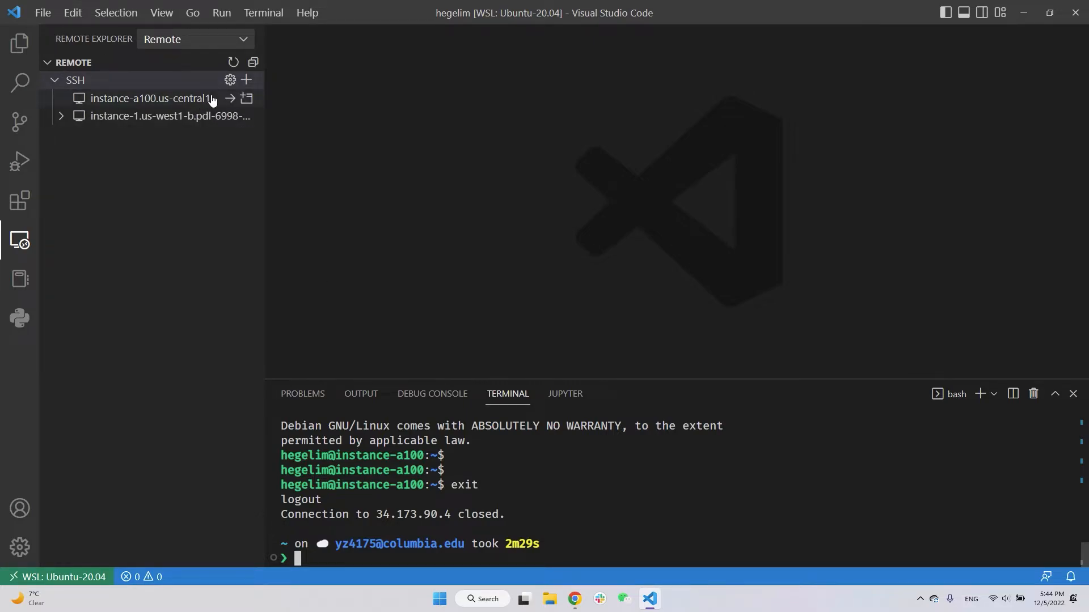
pyautogui.click(247, 99)
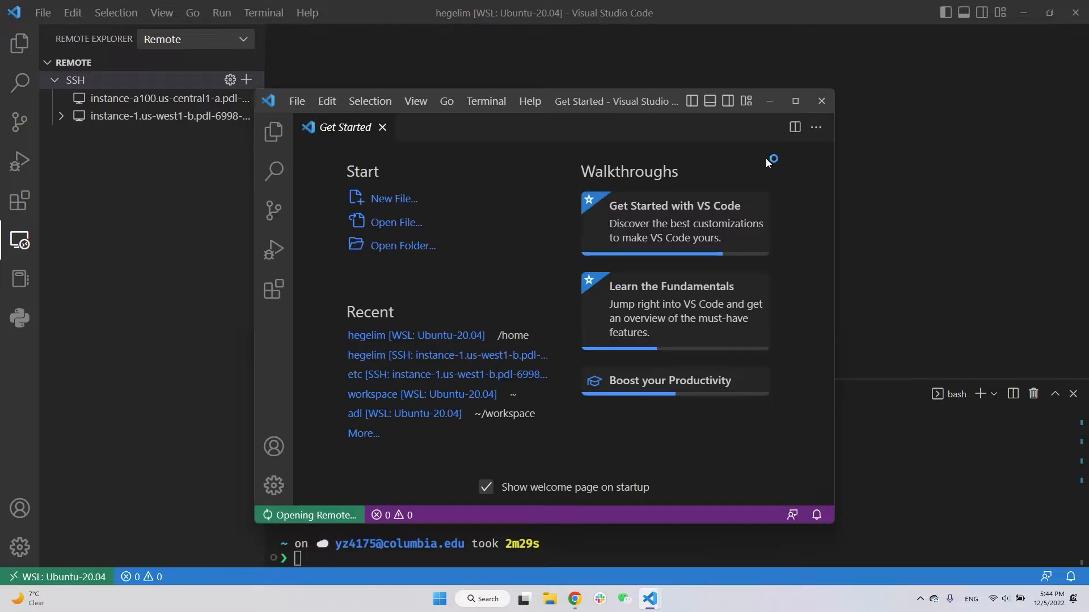
pyautogui.click(795, 101)
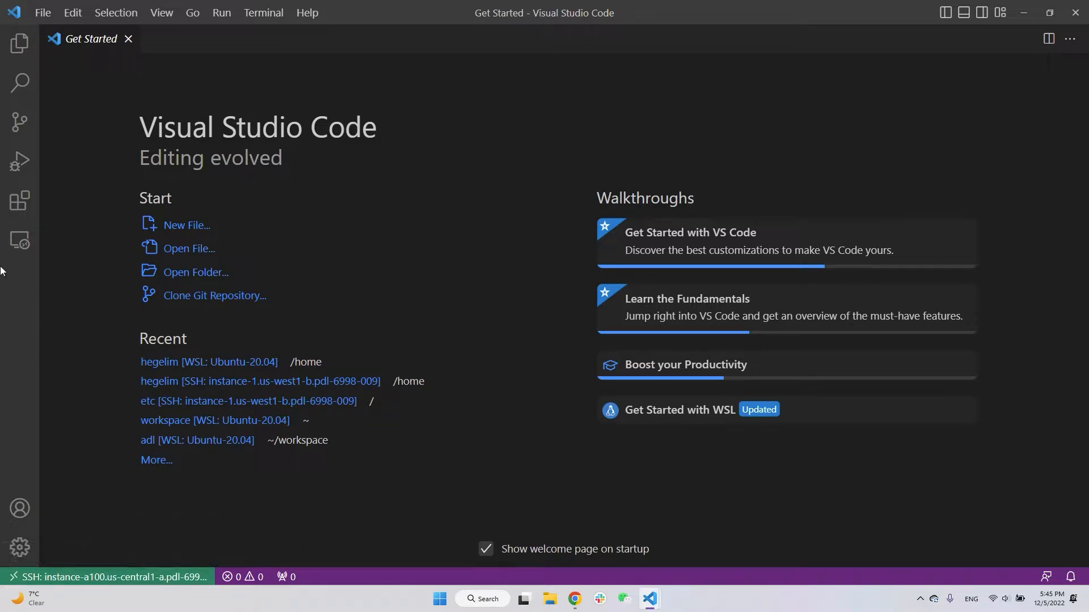
# - Open the user's home folder on the remote instance and trust its authors, including all files in the parent folder 'home'
pyautogui.click(22, 56)
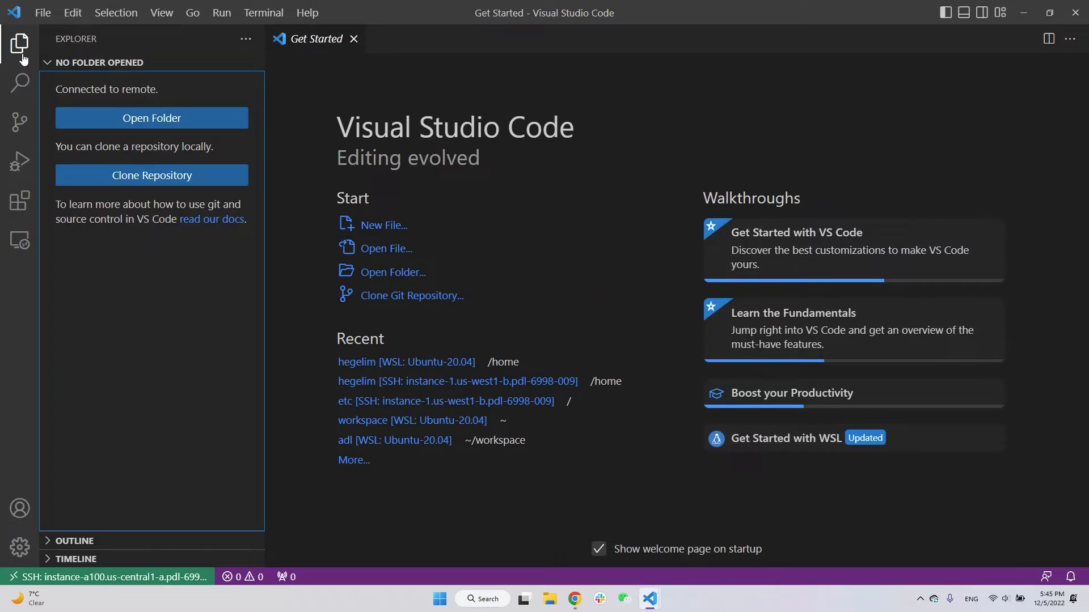
pyautogui.click(182, 126)
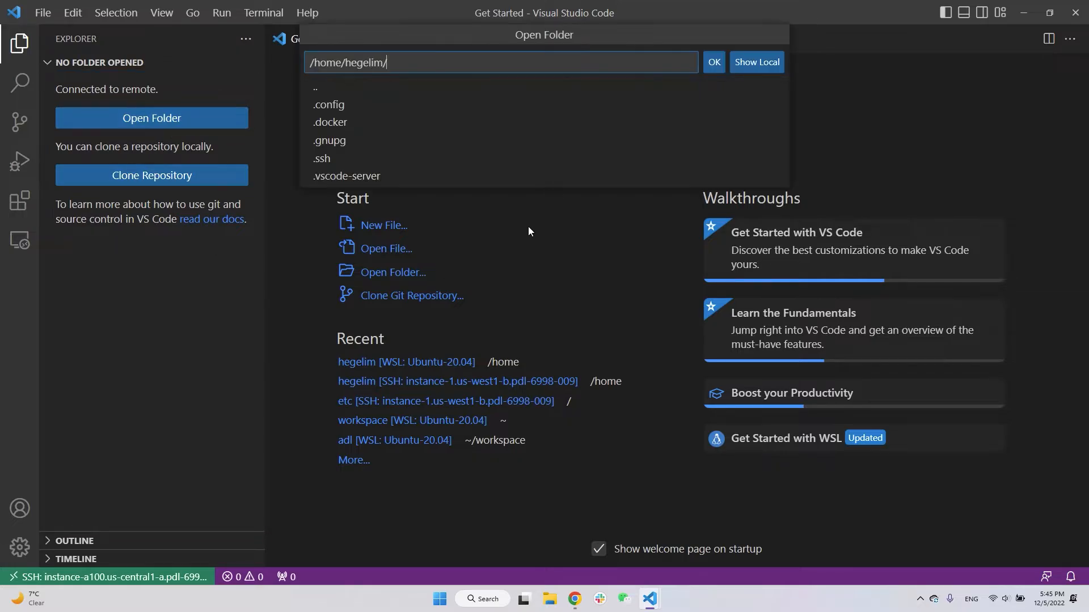
pyautogui.click(712, 65)
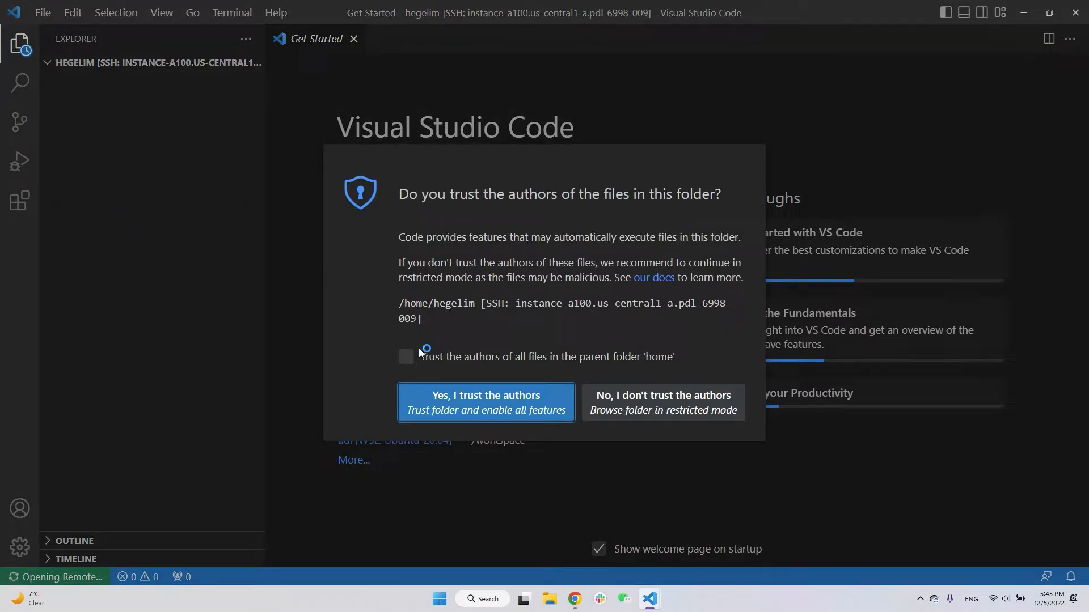
pyautogui.click(406, 357)
pyautogui.click(479, 400)
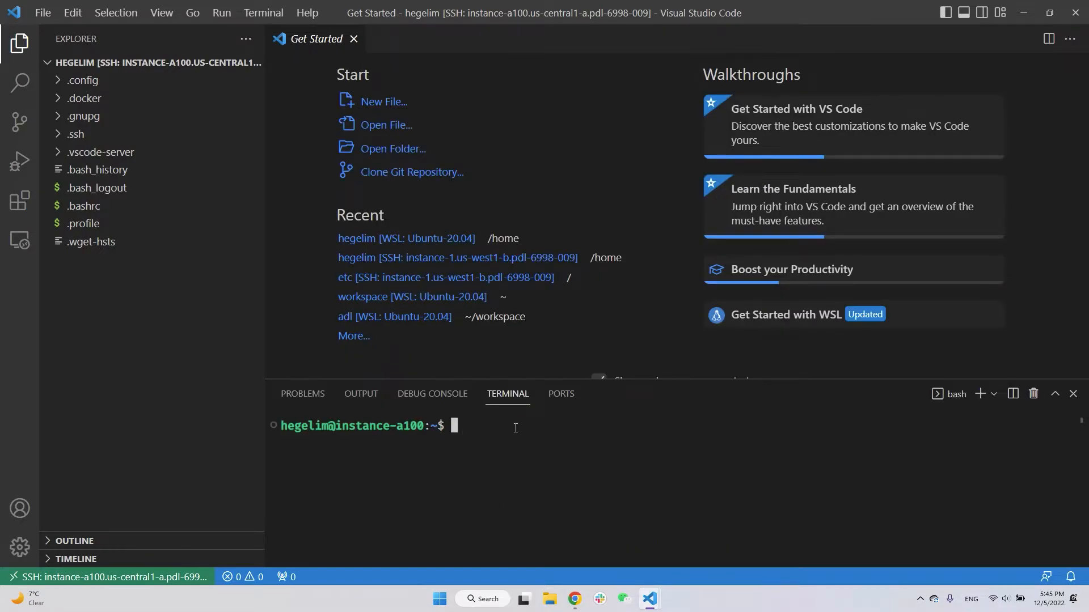
# - Run "df -h" in the remote terminal and examine the disk space of /dev/sda1
pyautogui.press('Return')
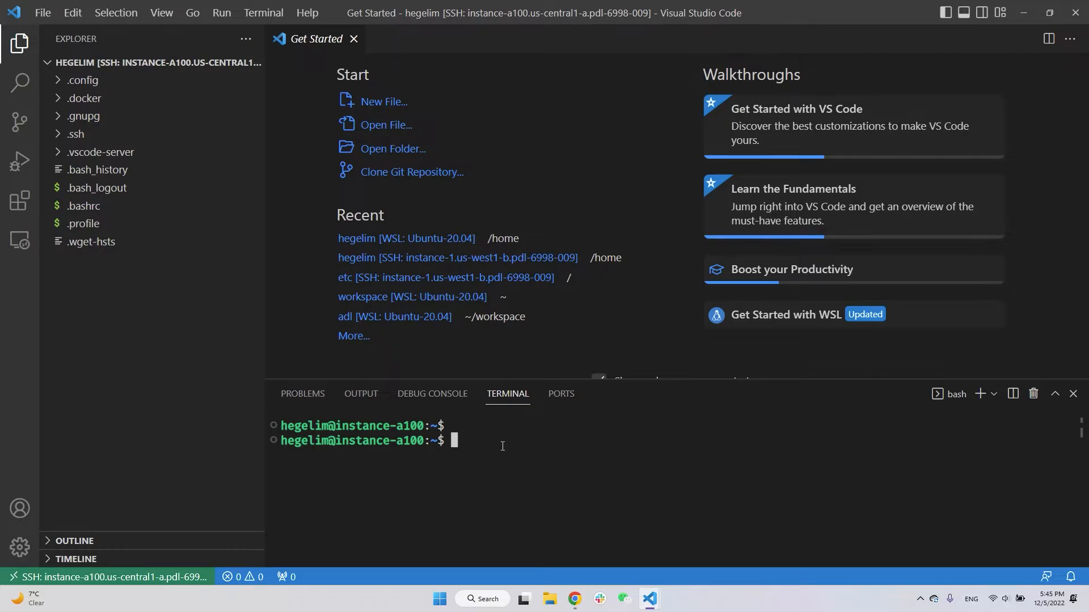
pyautogui.write('df -h')
pyautogui.press('Return')
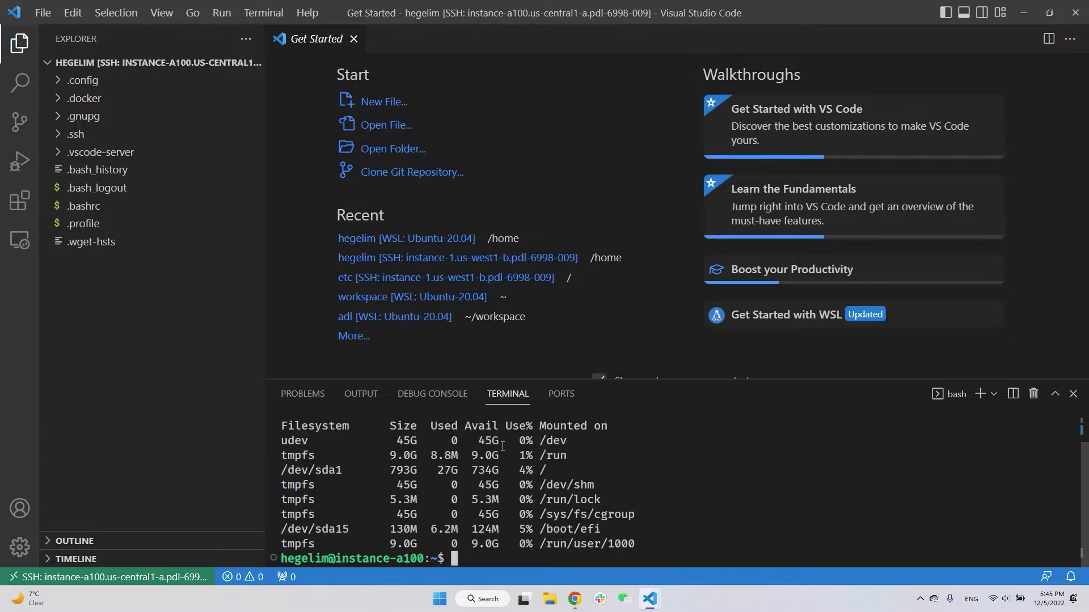
pyautogui.tripleClick(488, 472)
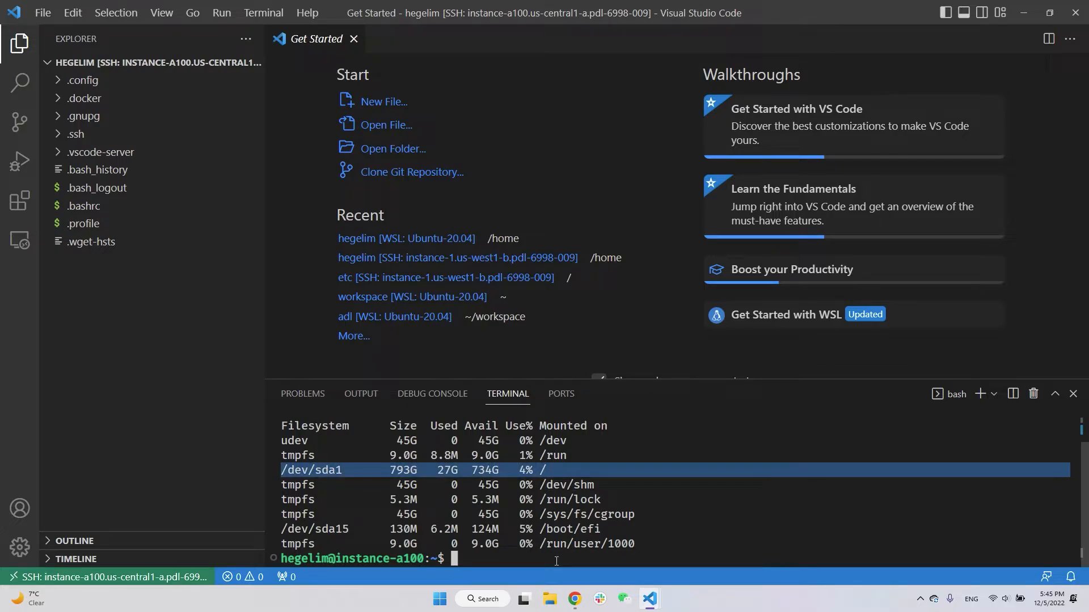
# - Clear the disk space listing from the remote terminal
pyautogui.press('Return')
pyautogui.write('clear')
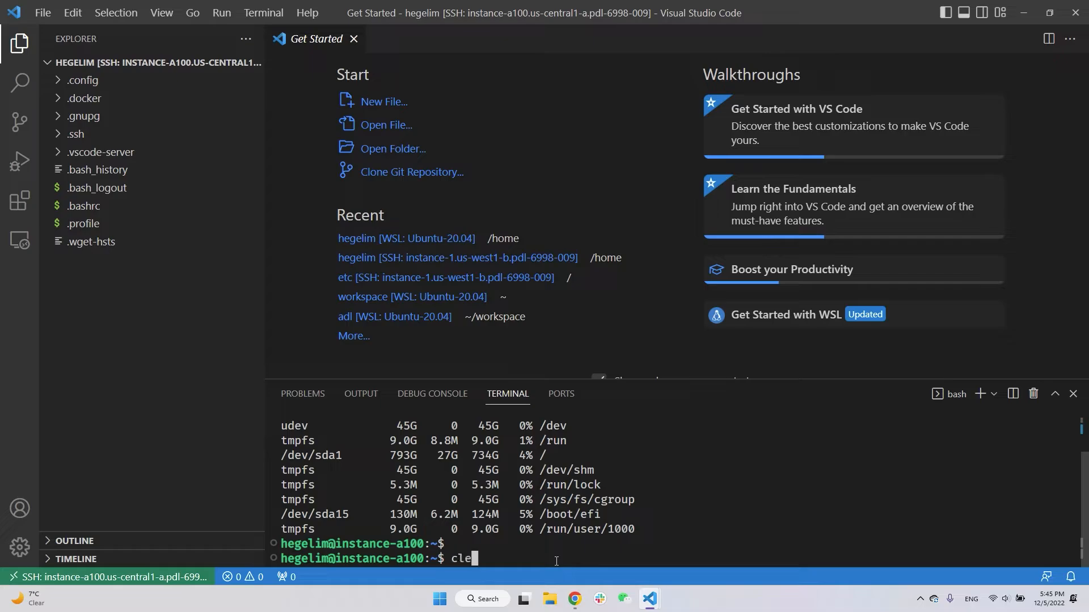
pyautogui.press('Return')
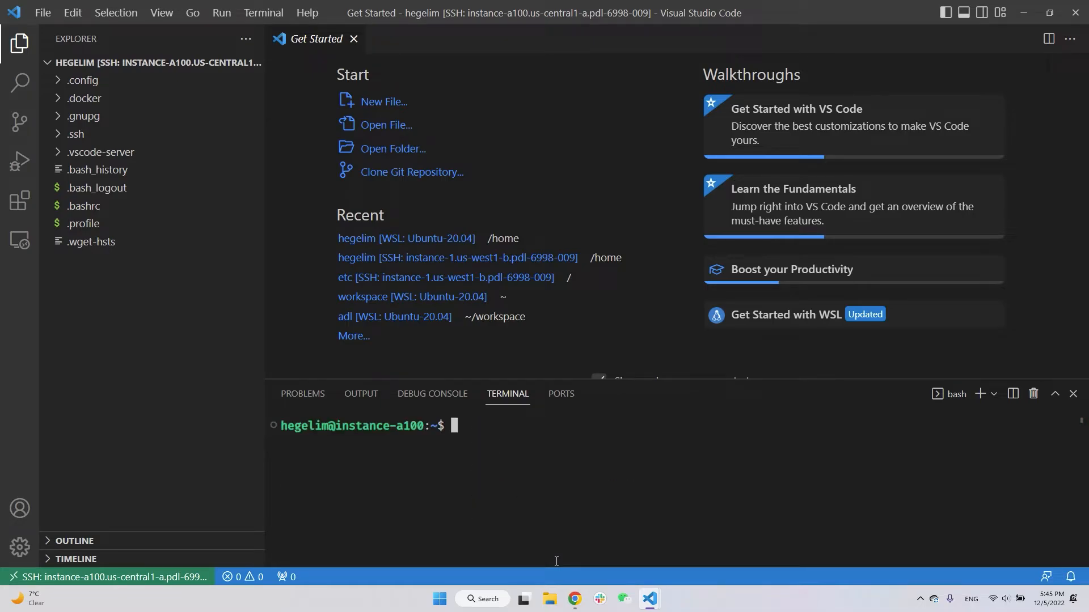
# - Run "conda" in the remote terminal to check that it is available, and clear the output
pyautogui.write('conda in')
pyautogui.press('BackSpace')
pyautogui.press('BackSpace')
pyautogui.press('BackSpace')
pyautogui.press('Return')
pyautogui.write('clear')
pyautogui.press('Return')
# - Run "conda init" in the terminal and decline sending the error report to the core maintainers
pyautogui.write('conda init')
pyautogui.press('Return')
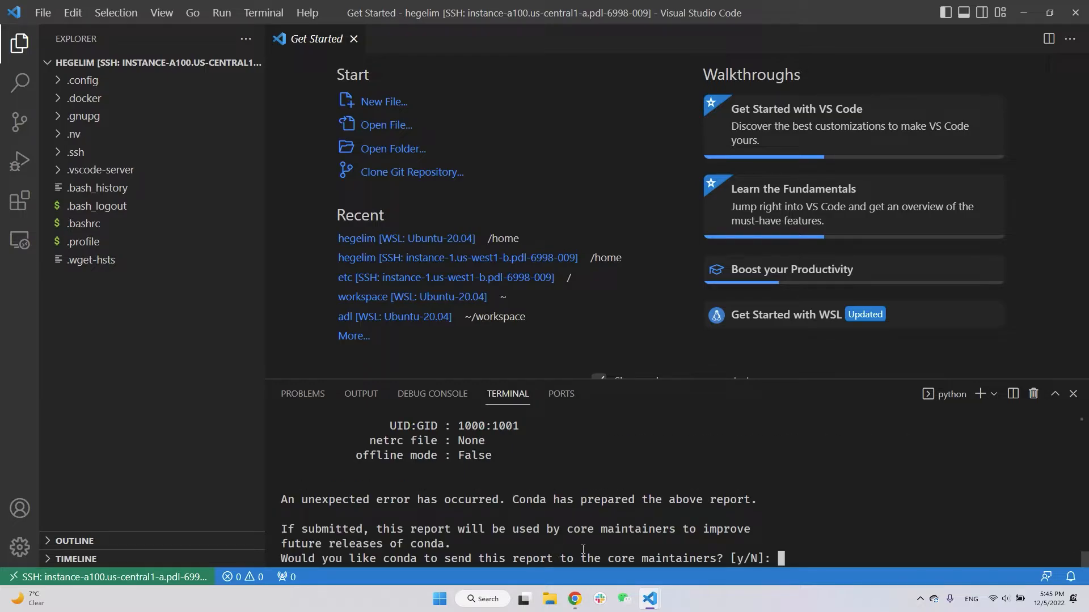
pyautogui.write('y')
pyautogui.press('BackSpace')
pyautogui.scroll(3, 433, 487)
pyautogui.scroll(-3, 436, 488)
pyautogui.write('n')
pyautogui.press('Return')
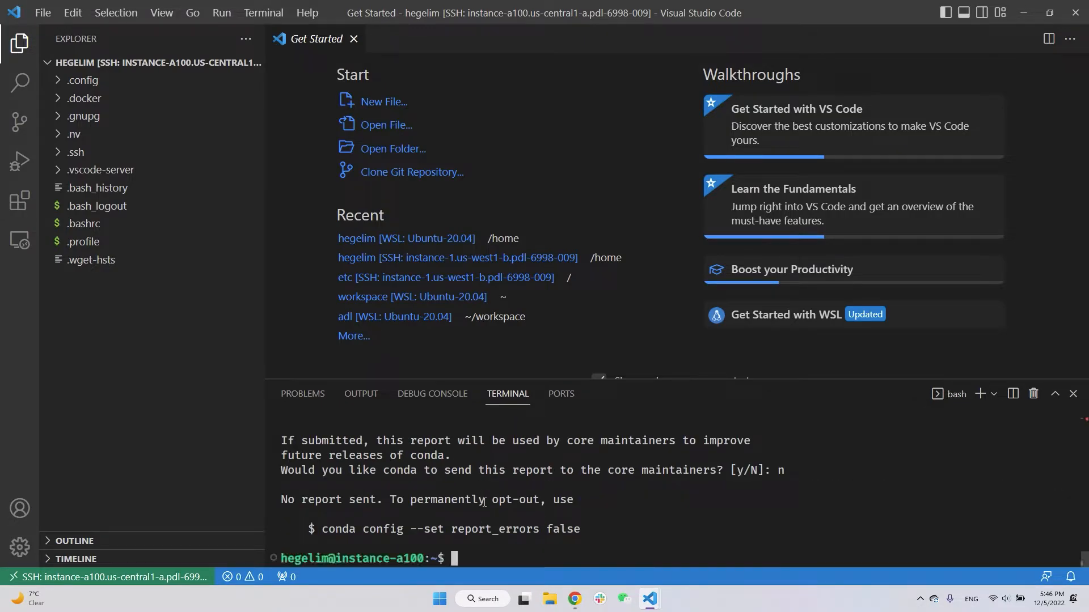
# - Clear the terminal, run "conda" and examine its usage help from top to bottom
pyautogui.press('Return')
pyautogui.press('Return')
pyautogui.write('clear')
pyautogui.press('Return')
pyautogui.write('conda')
pyautogui.press('Return')
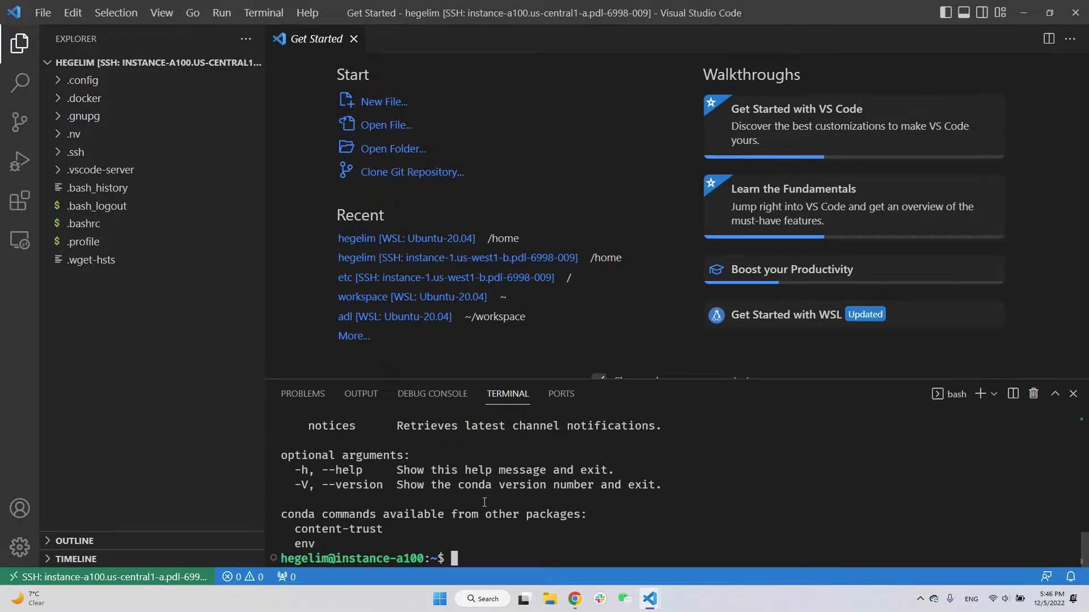
pyautogui.scroll(2, 483, 501)
pyautogui.scroll(6, 483, 501)
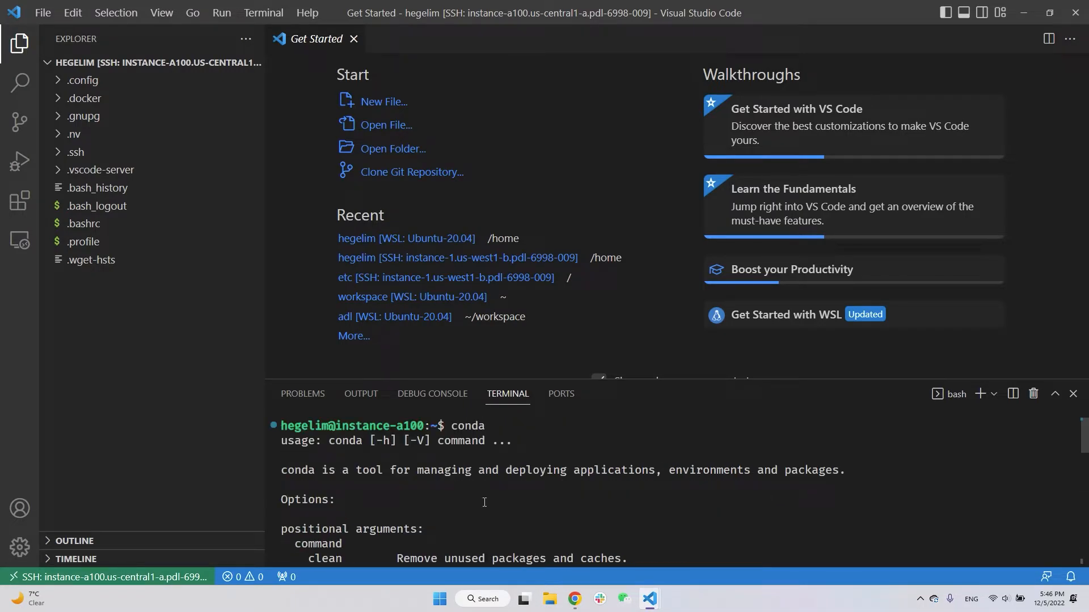
pyautogui.scroll(-8, 484, 501)
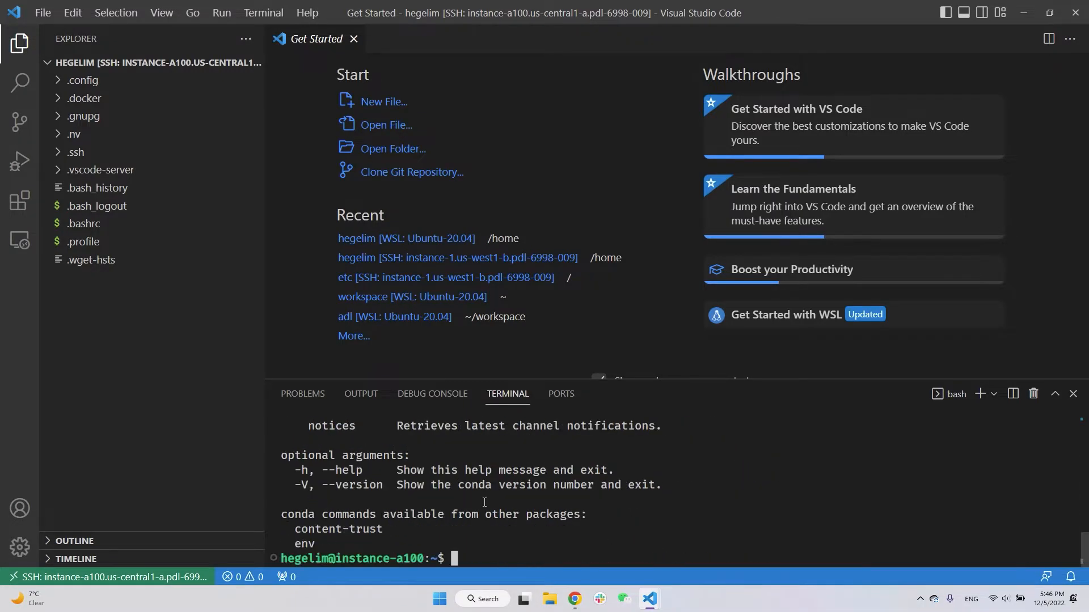
# - Run "conda init" again and clear the terminal output
pyautogui.write('conda init')
pyautogui.press('Return')
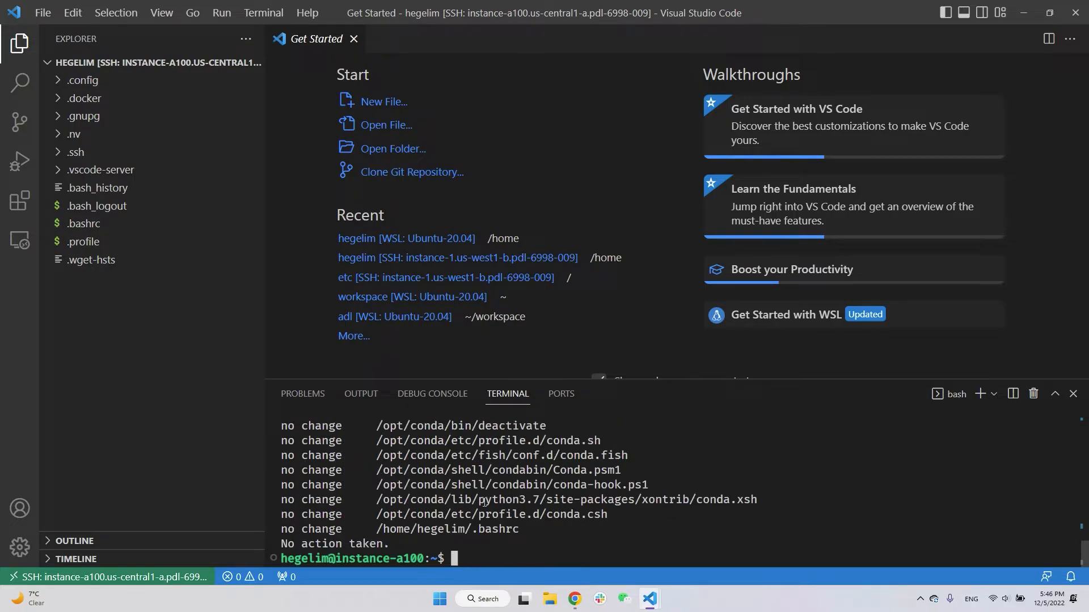
pyautogui.press('Return')
pyautogui.press('Return')
pyautogui.write('clear')
pyautogui.press('Return')
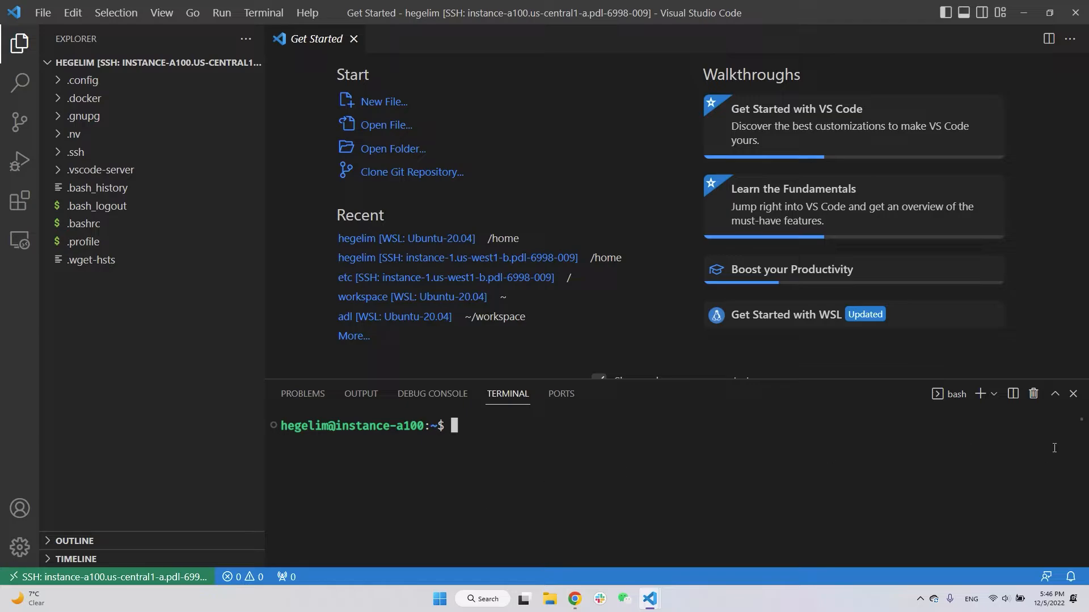
# - Replace the current terminal with a fresh one and list the conda environments with "conda info --envs"
pyautogui.click(1033, 394)
pyautogui.hotkey('ctrl', '`')
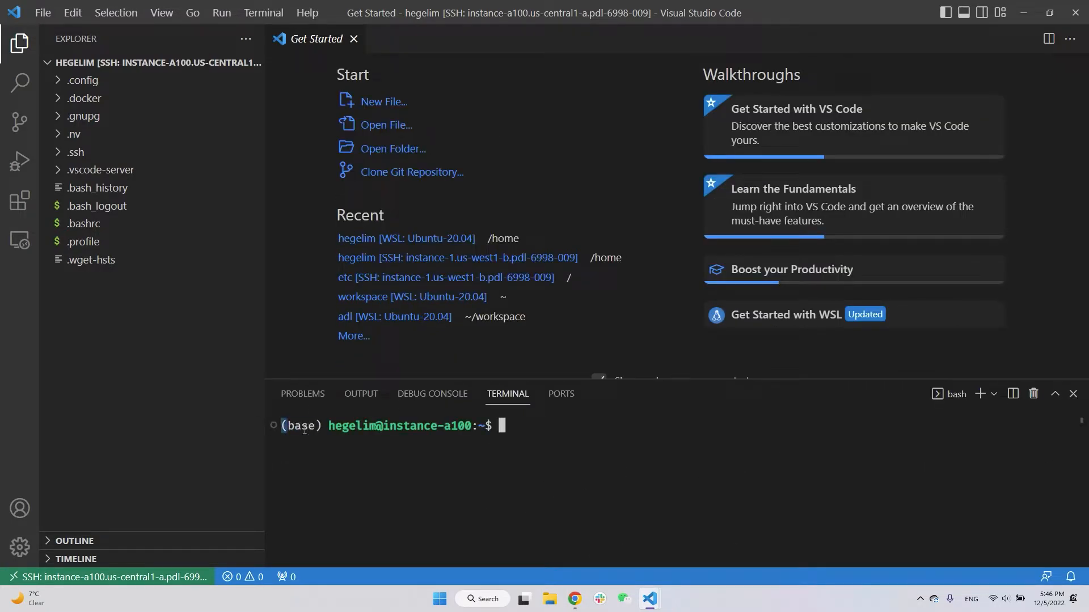
pyautogui.write('conda info --envs')
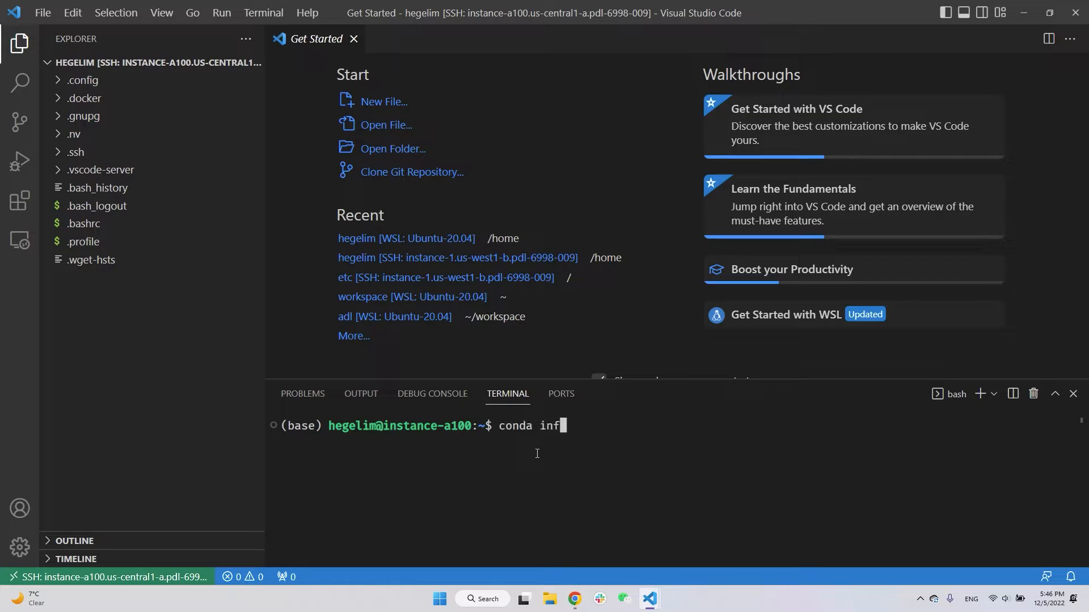
pyautogui.press('Return')
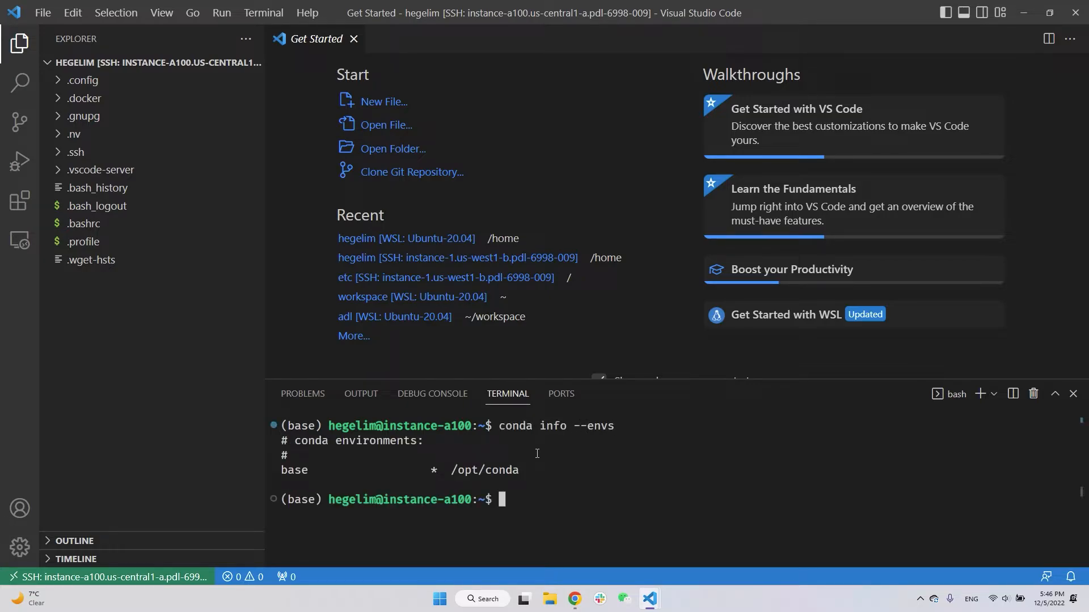
# - Create a conda environment with "conda create -n pytorch python=3.9" and accept the package installation
pyautogui.write('conda create -n')
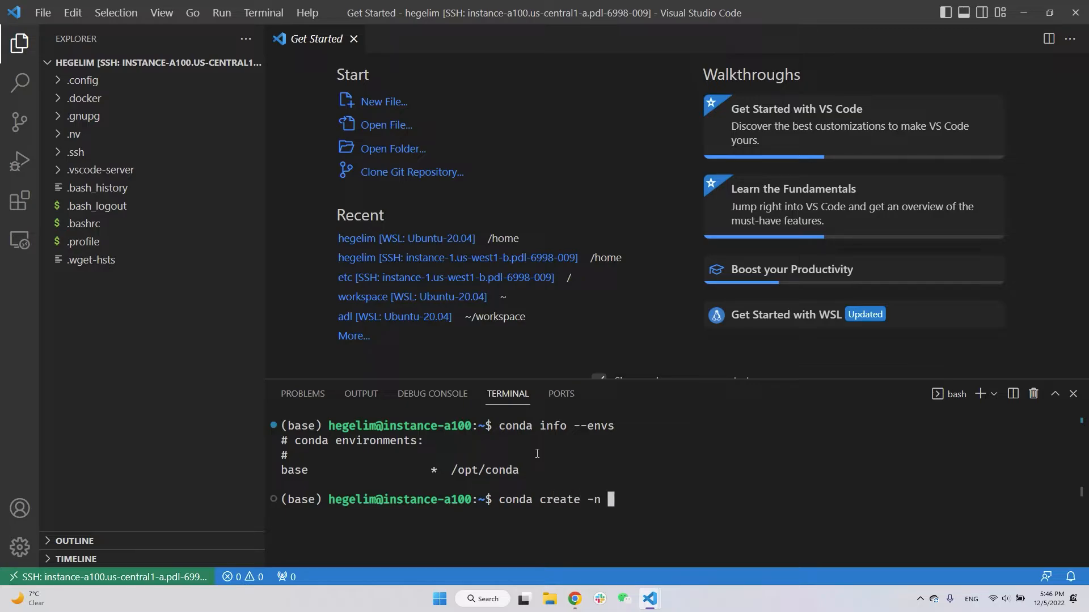
pyautogui.write(' pytorch ')
pyautogui.write('python-')
pyautogui.write('3.9')
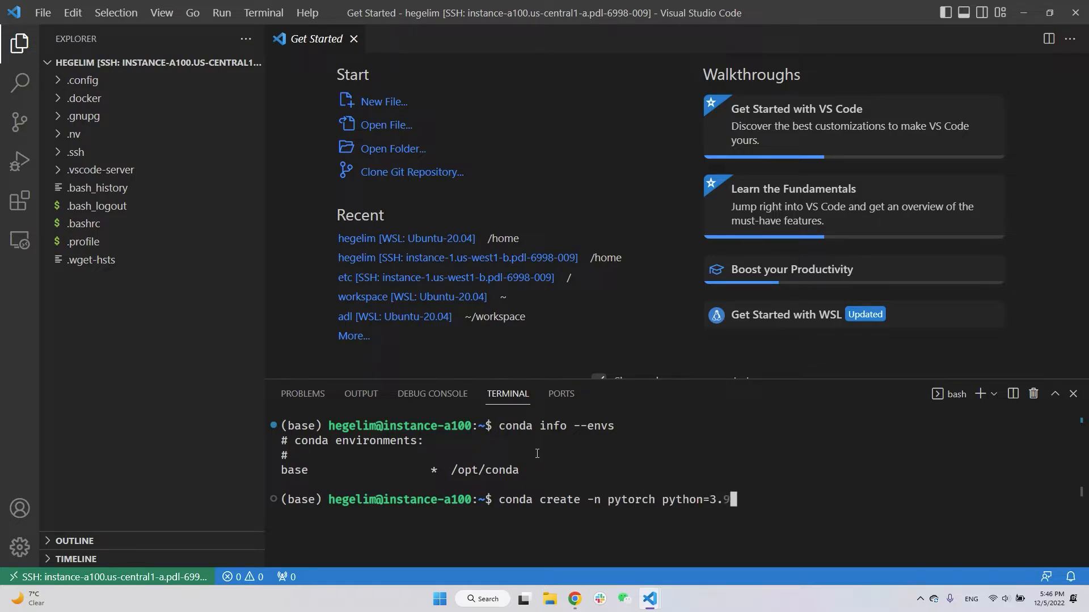
pyautogui.press('Return')
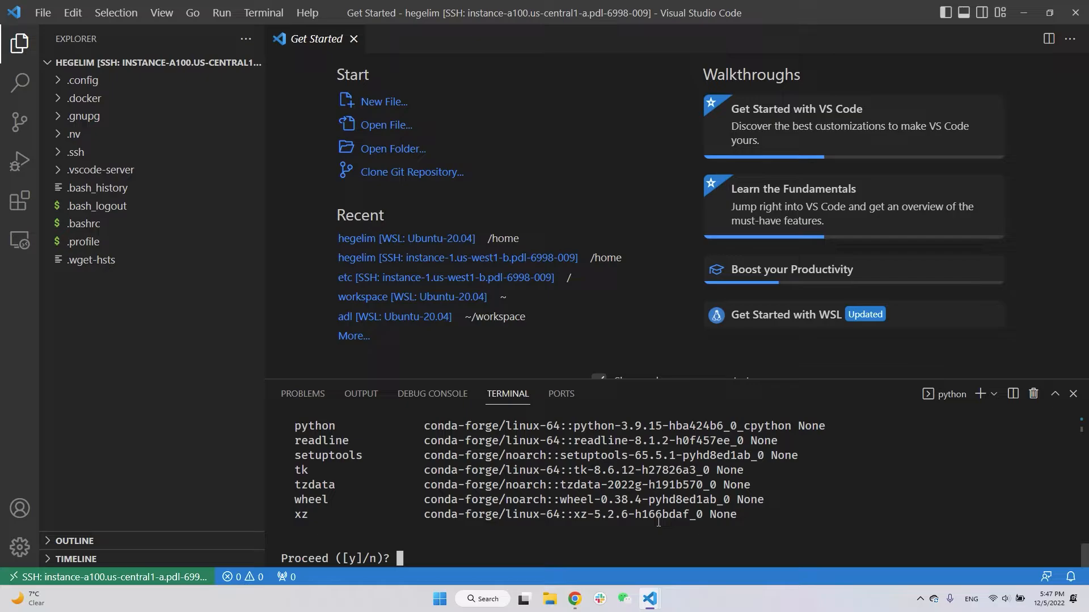
pyautogui.write('y')
pyautogui.press('Return')
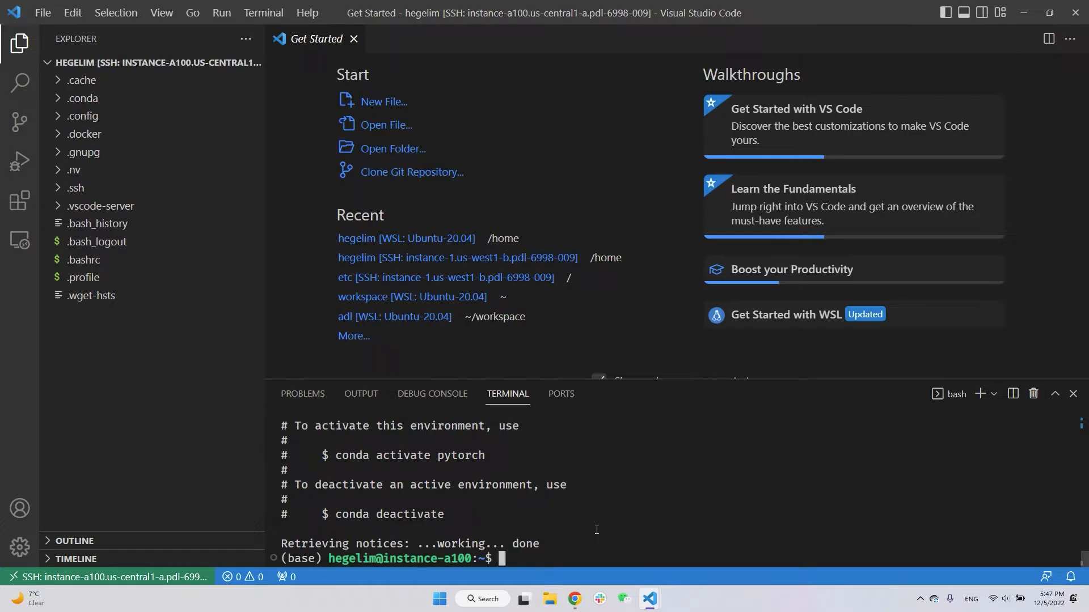
# - Activate the pytorch conda environment and clear the terminal
pyautogui.write('conda activate pytorch')
pyautogui.press('Return')
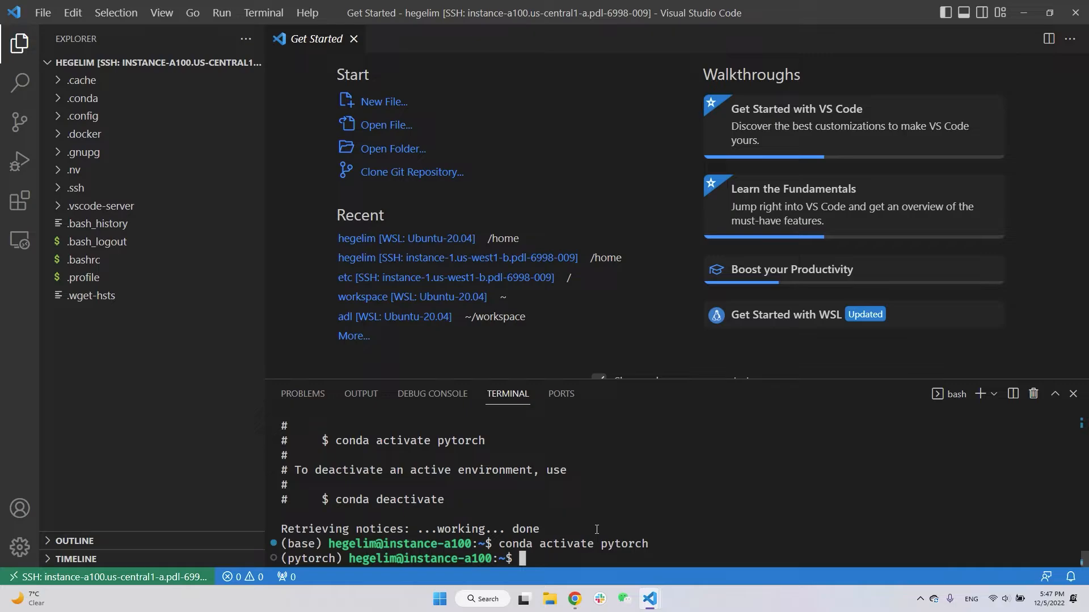
pyautogui.write('clear')
pyautogui.press('Return')
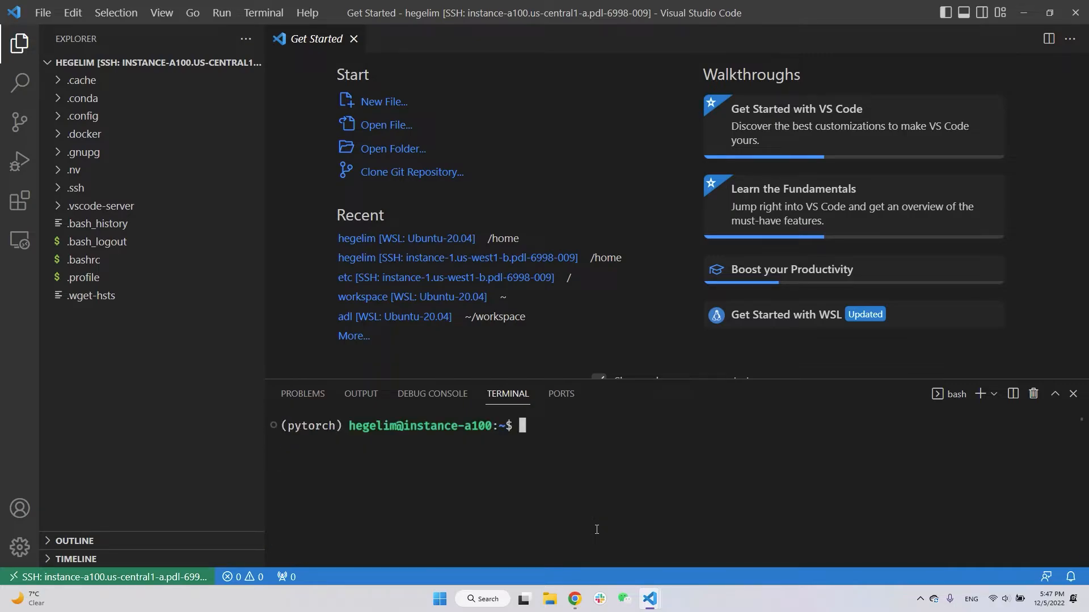
# - Switch to Chrome and search Google for "install pytorch" in the new tab
pyautogui.click(575, 599)
pyautogui.click(821, 9)
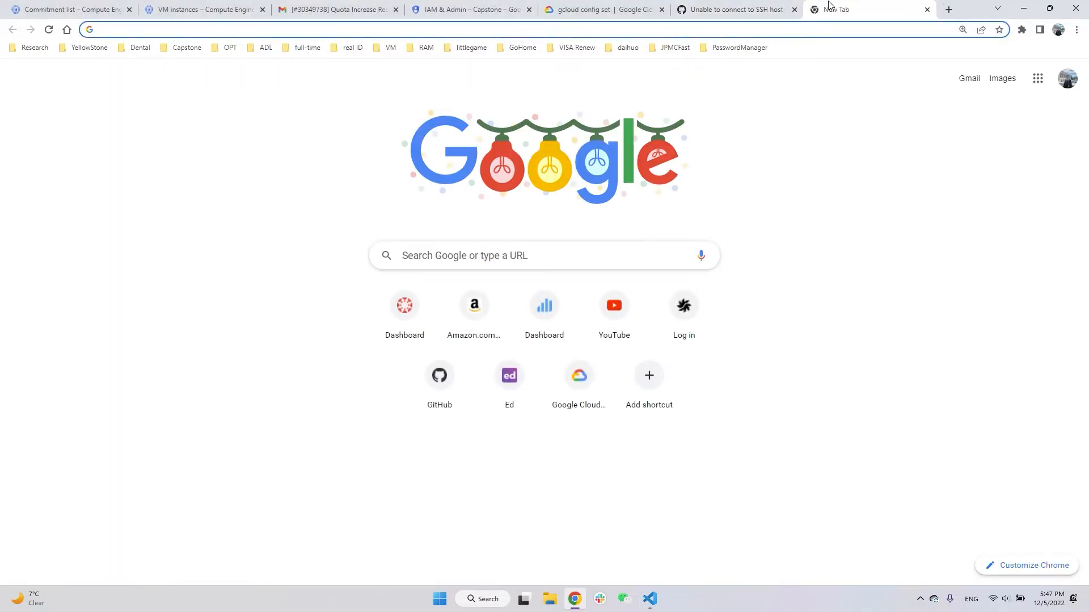
pyautogui.write('instal py')
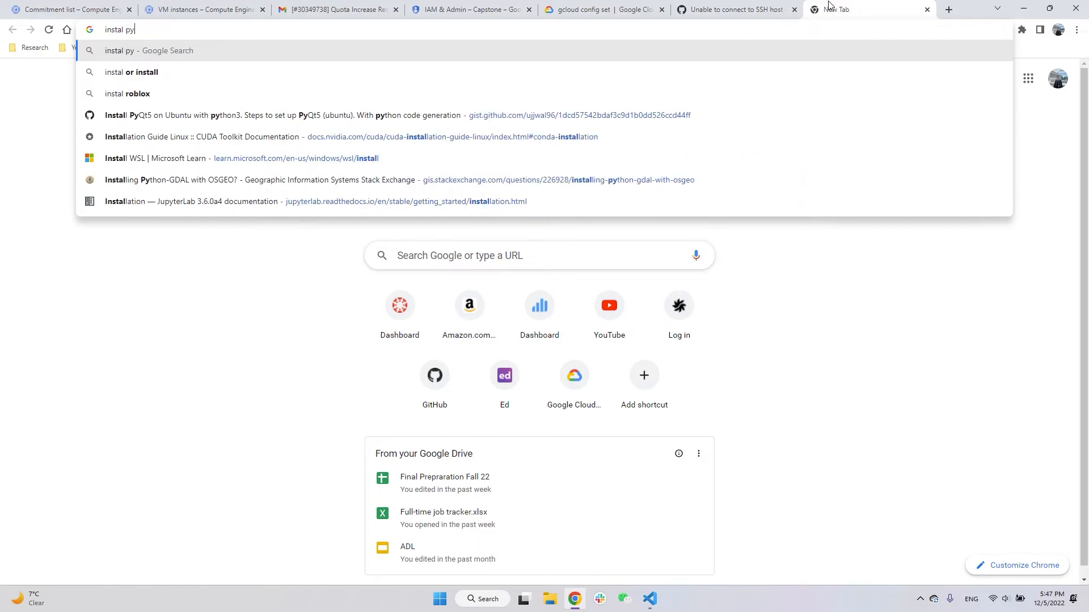
pyautogui.write('to')
pyautogui.press('BackSpace')
pyautogui.press('BackSpace')
pyautogui.press('BackSpace')
pyautogui.press('BackSpace')
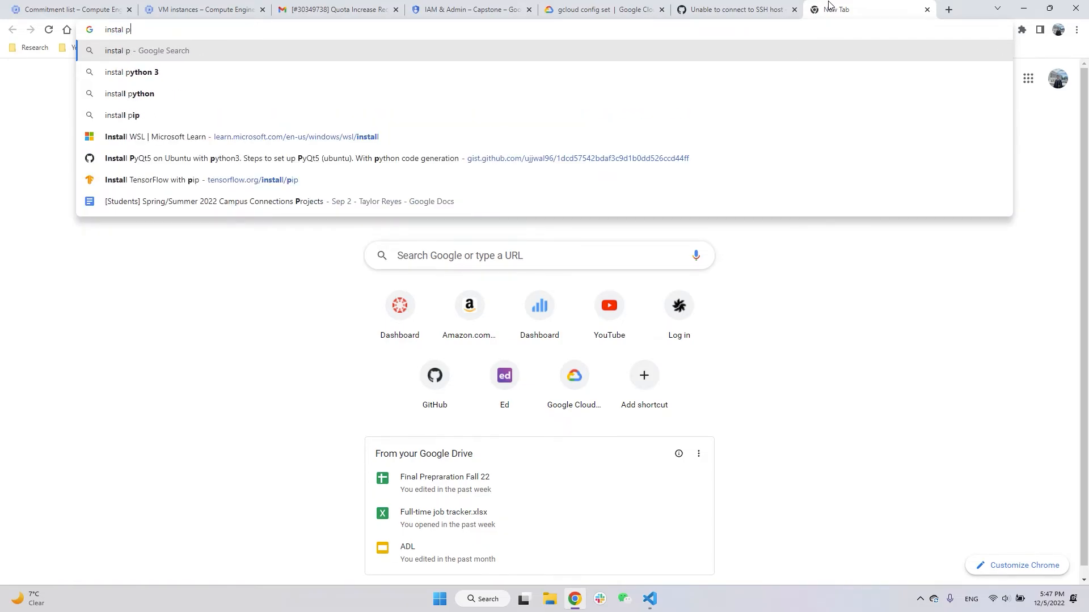
pyautogui.press('BackSpace')
pyautogui.press('BackSpace')
pyautogui.write('l pytorch')
pyautogui.press('Return')
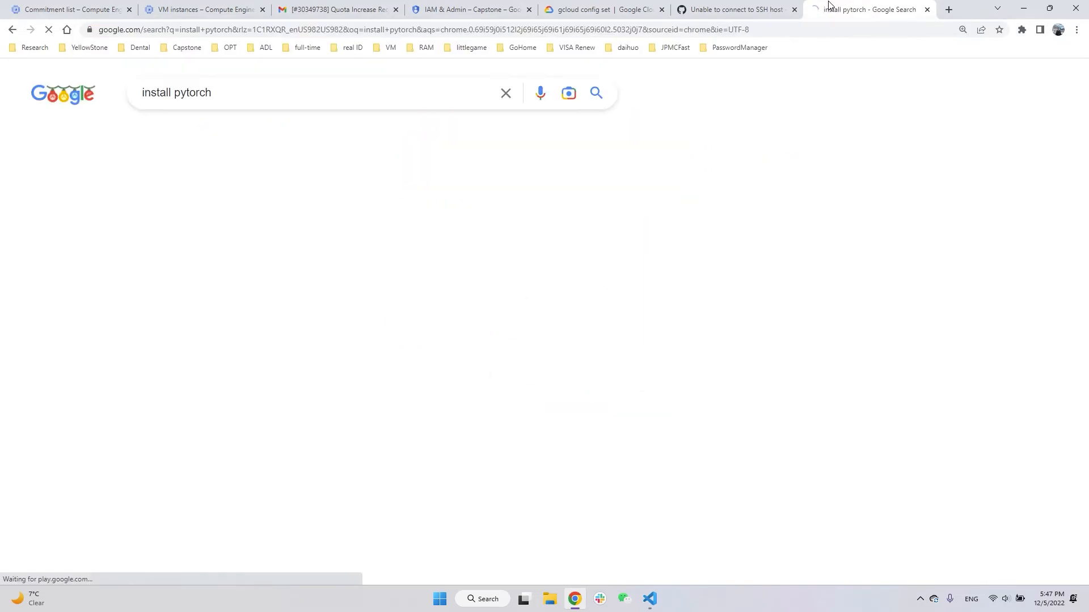
# - Open the PyTorch site, choose Linux as the OS in the install selector, and copy the conda command for CUDA 11.6
pyautogui.click(177, 219)
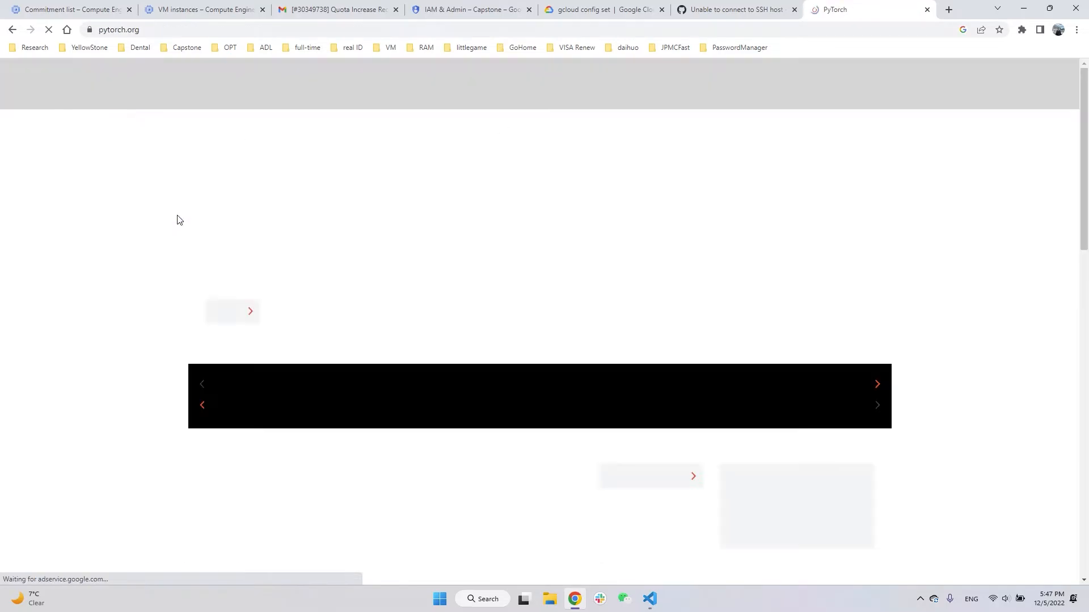
pyautogui.scroll(-13, 481, 285)
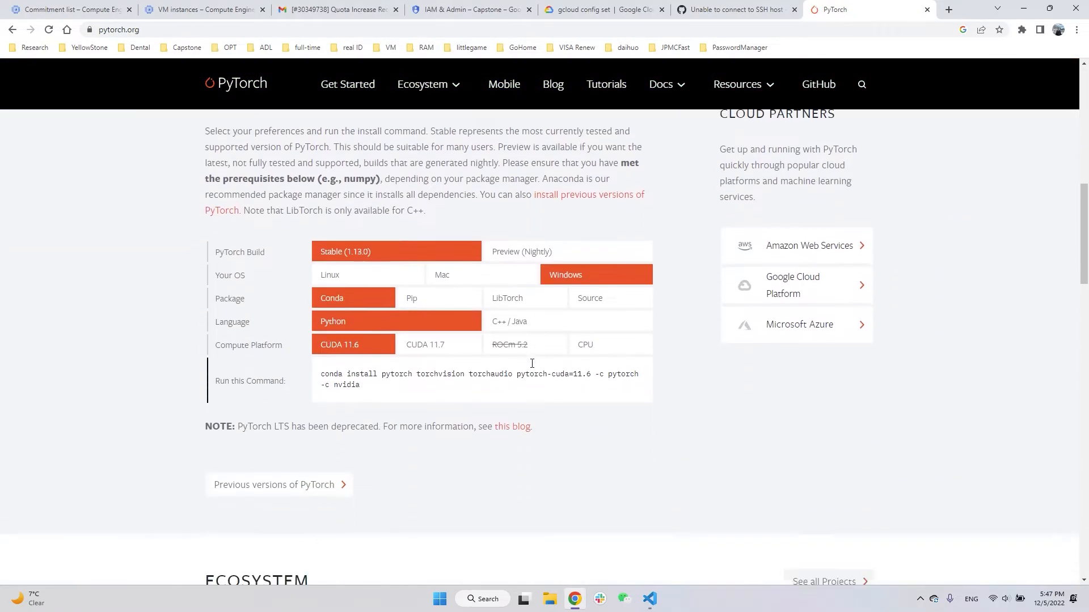
pyautogui.click(337, 267)
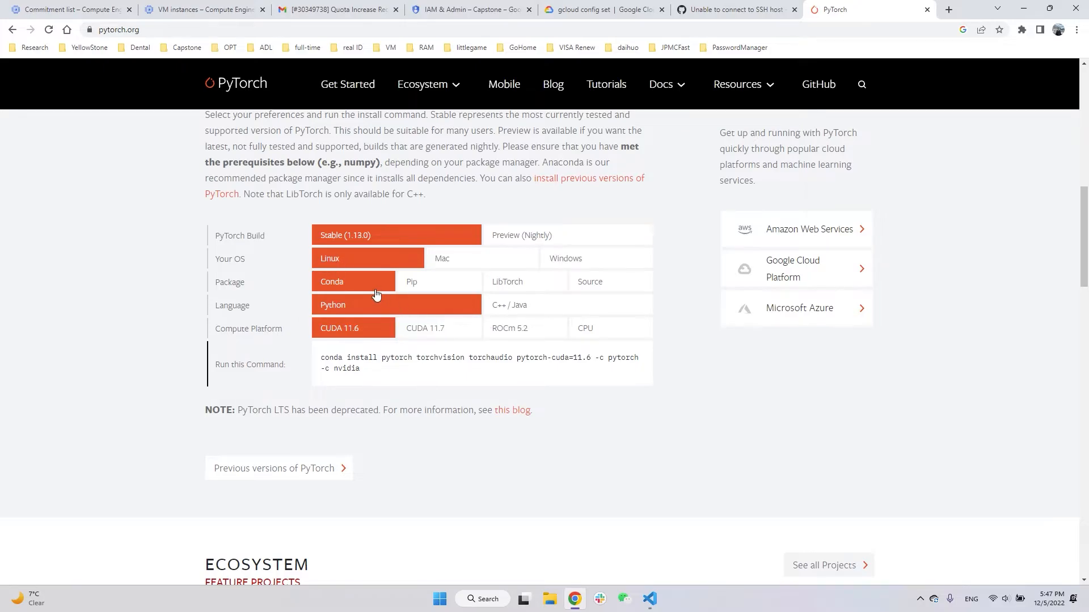
pyautogui.click(367, 376)
pyautogui.hotkey('ctrl', 'c')
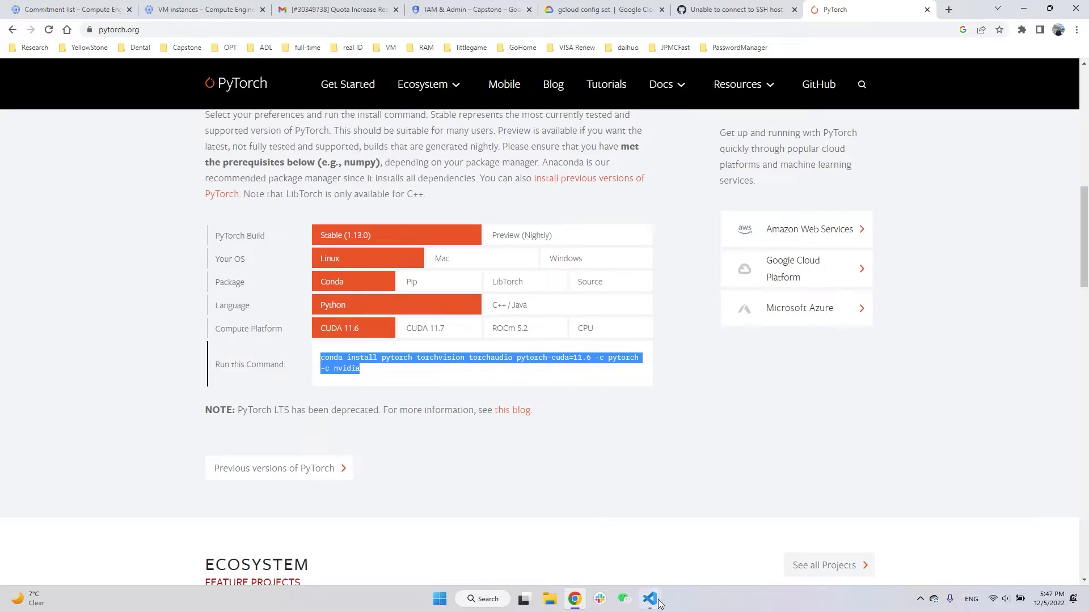
# - Switch to VS Code, run the copied PyTorch install command in the pytorch environment, and accept the listed packages
pyautogui.moveTo(660, 605)
pyautogui.click(628, 554)
pyautogui.hotkey('ctrl', 'v')
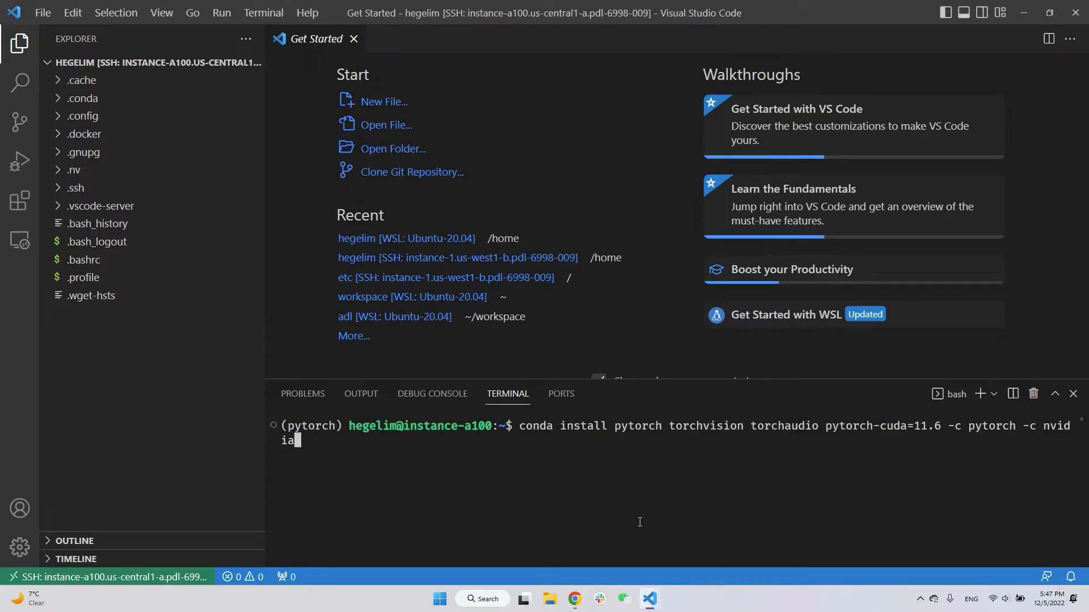
pyautogui.press('Return')
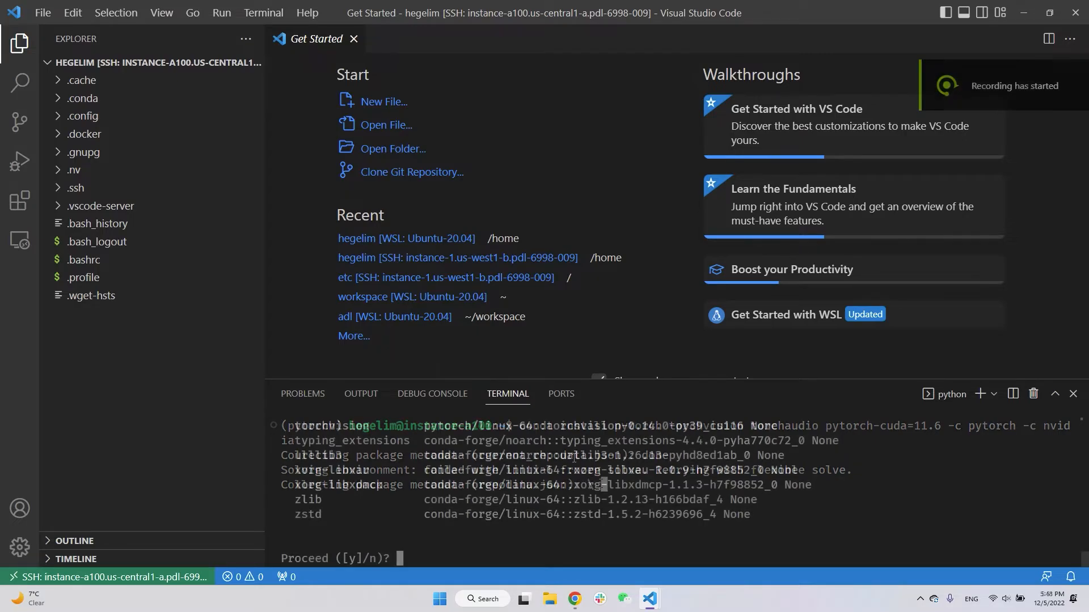
pyautogui.scroll(5, 514, 468)
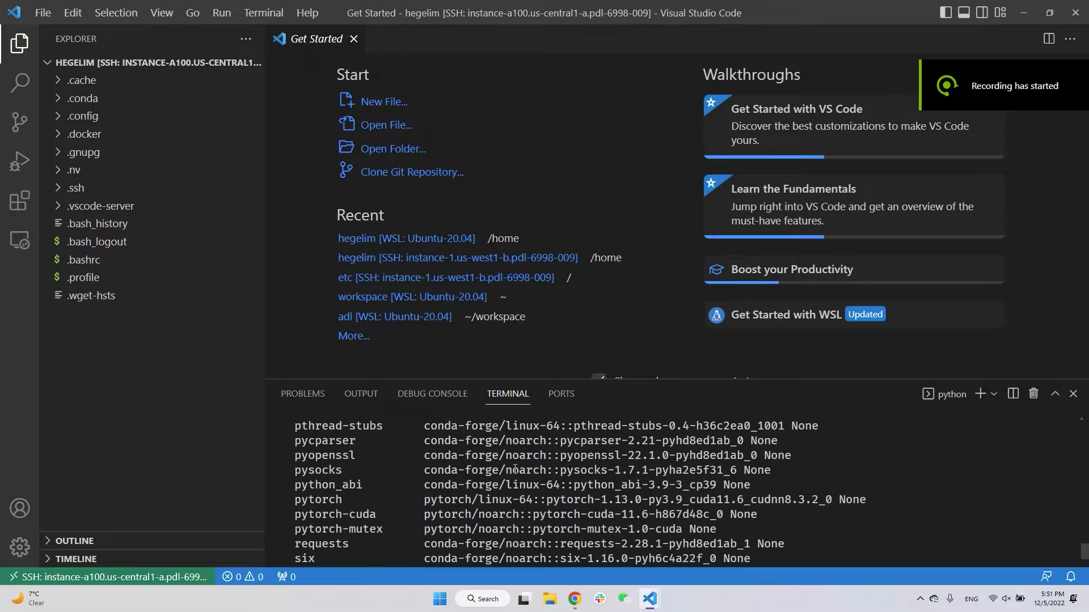
pyautogui.scroll(-5, 515, 468)
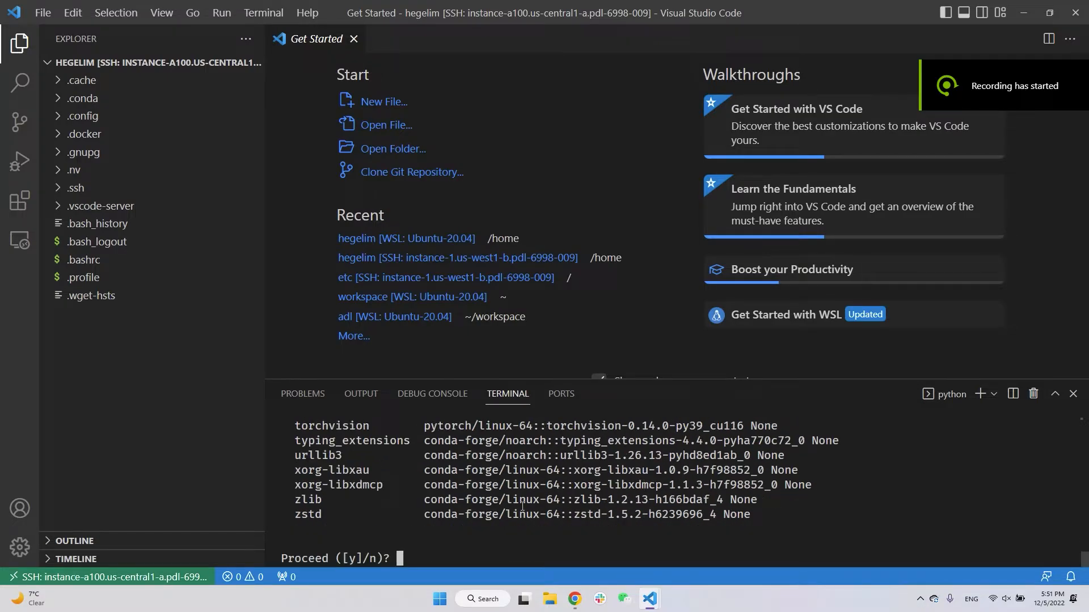
pyautogui.write('y')
pyautogui.press('Return')
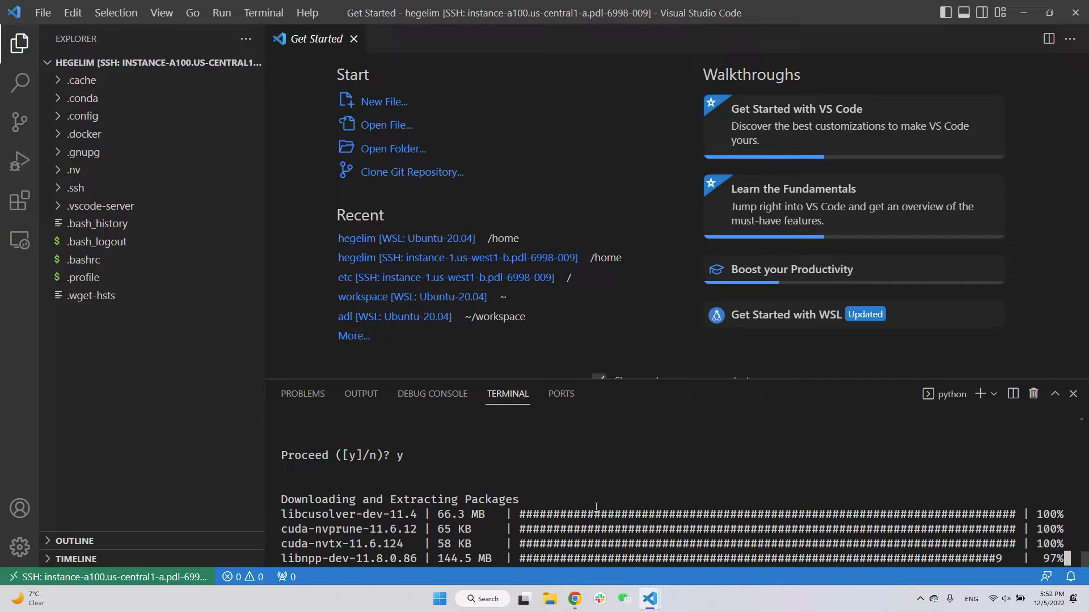
pyautogui.press('XF86AudioRaiseVolume')
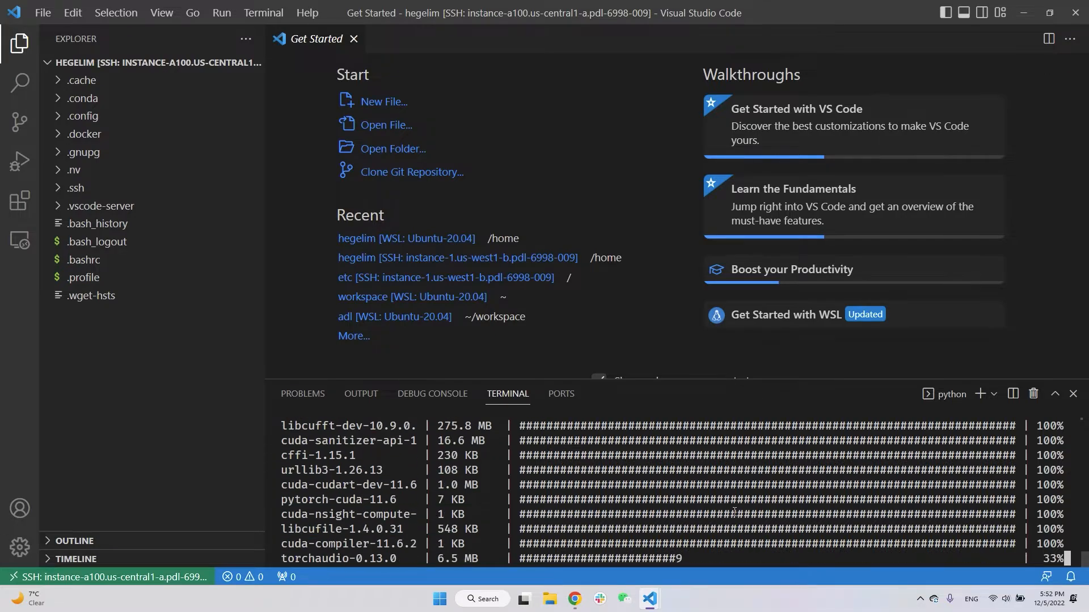
pyautogui.press('XF86AudioMute')
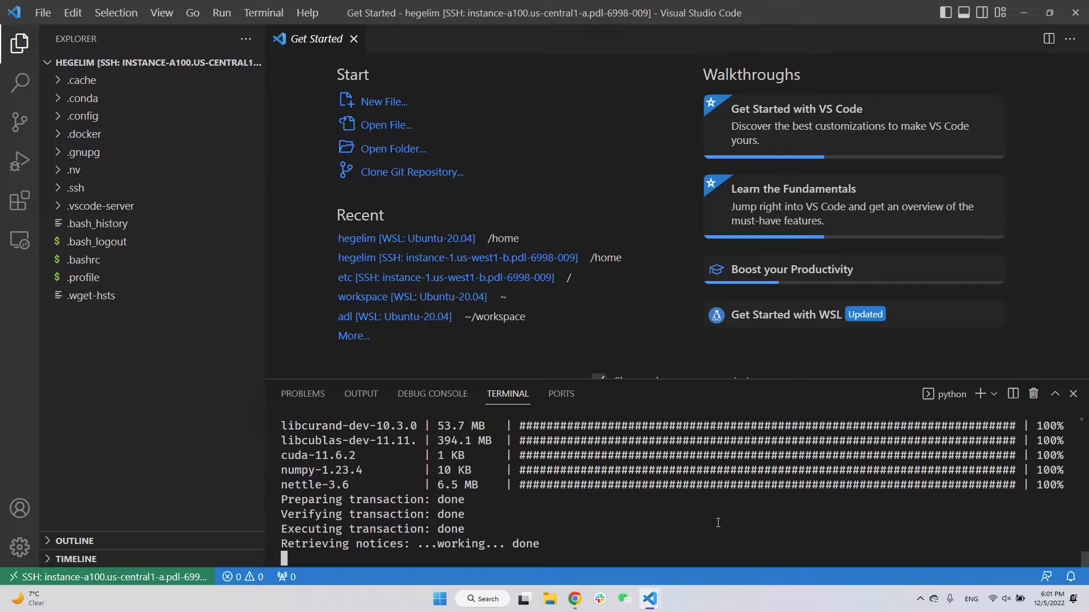
pyautogui.press('XF86AudioLowerVolume')
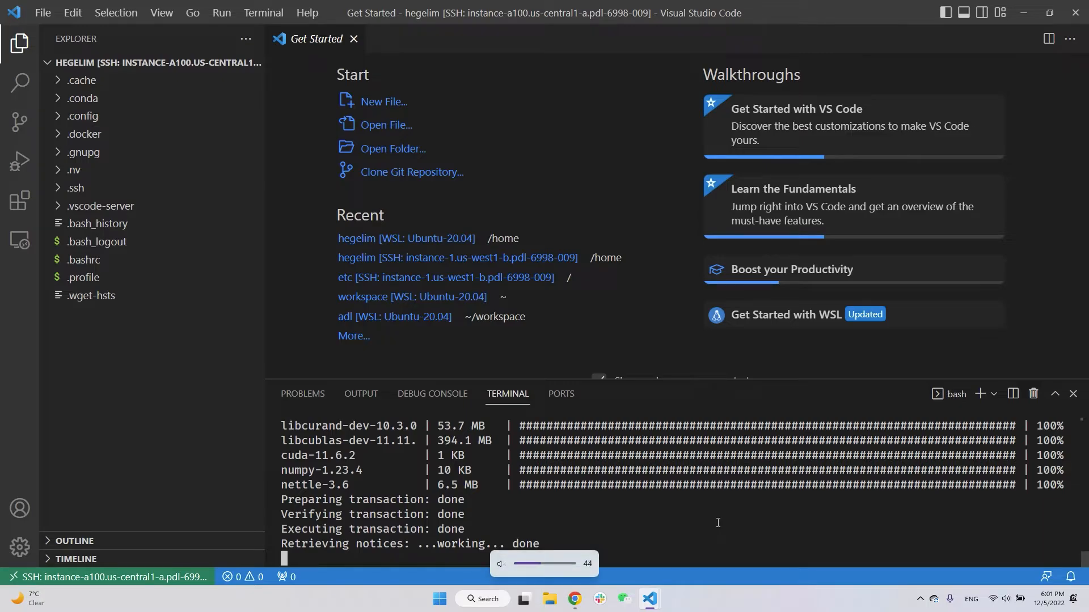
pyautogui.press('XF86AudioRaiseVolume')
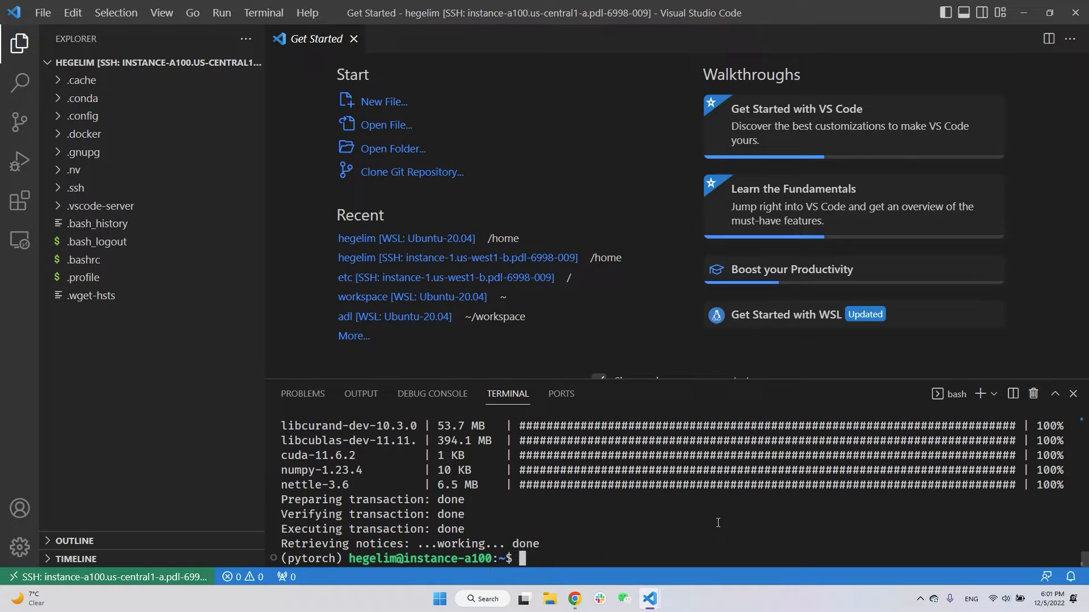
# - Test the PyTorch installation by importing torch in a Python session, and exit the interpreter
pyautogui.press('Return')
pyautogui.press('Return')
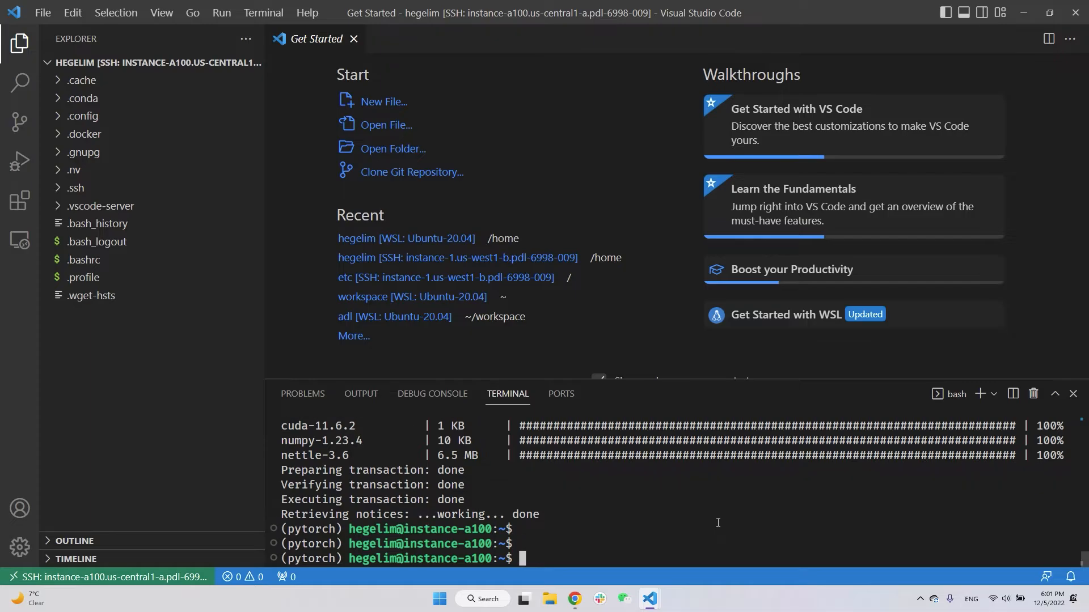
pyautogui.write('python')
pyautogui.press('Return')
pyautogui.write('import')
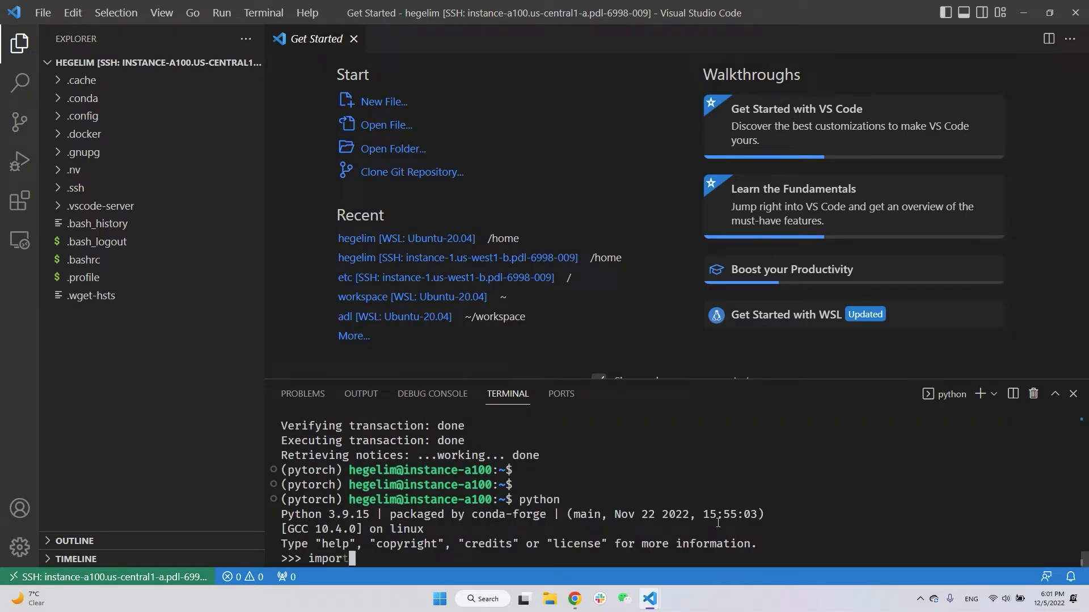
pyautogui.write(' torch')
pyautogui.press('Return')
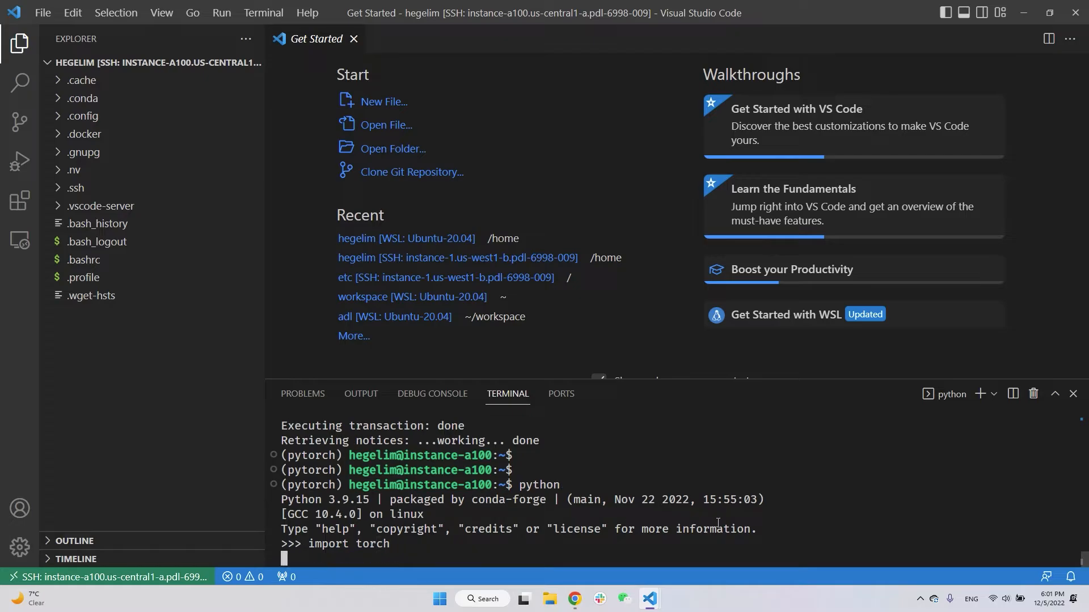
pyautogui.write('t()')
pyautogui.press('Return')
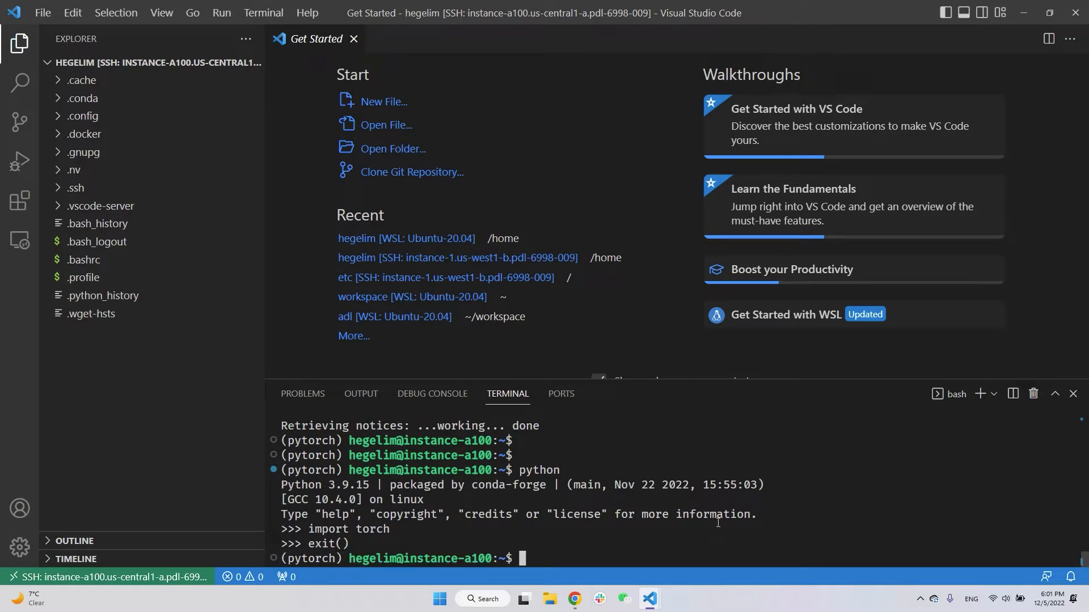
# - Install jupyterlab and ipywidgets with pip in the pytorch environment, and clear the terminal
pyautogui.write('pip install jupyterlab')
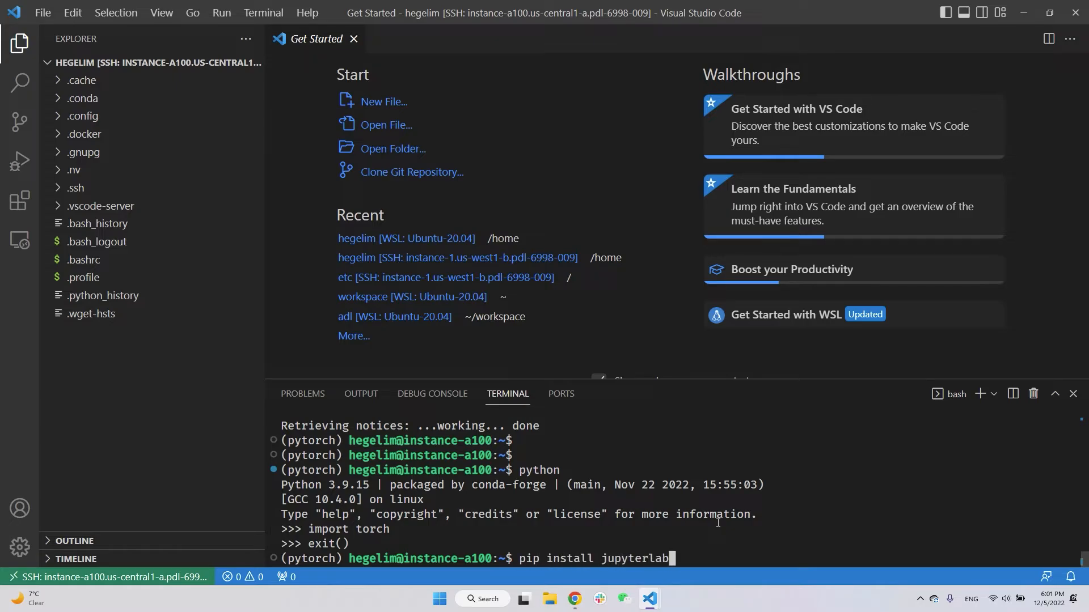
pyautogui.press('Return')
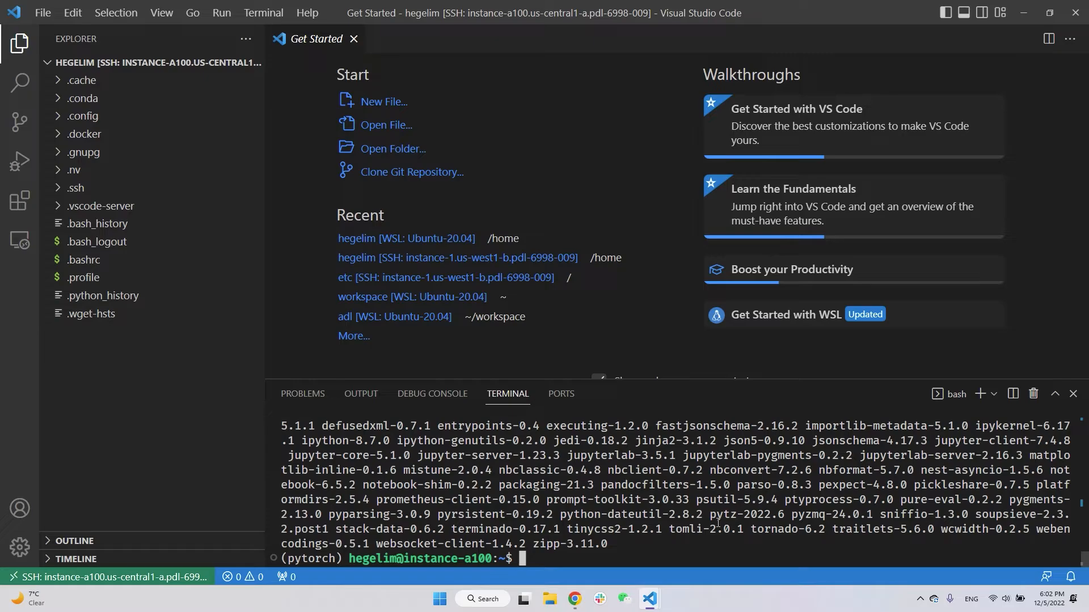
pyautogui.write('pip install ipywidgets')
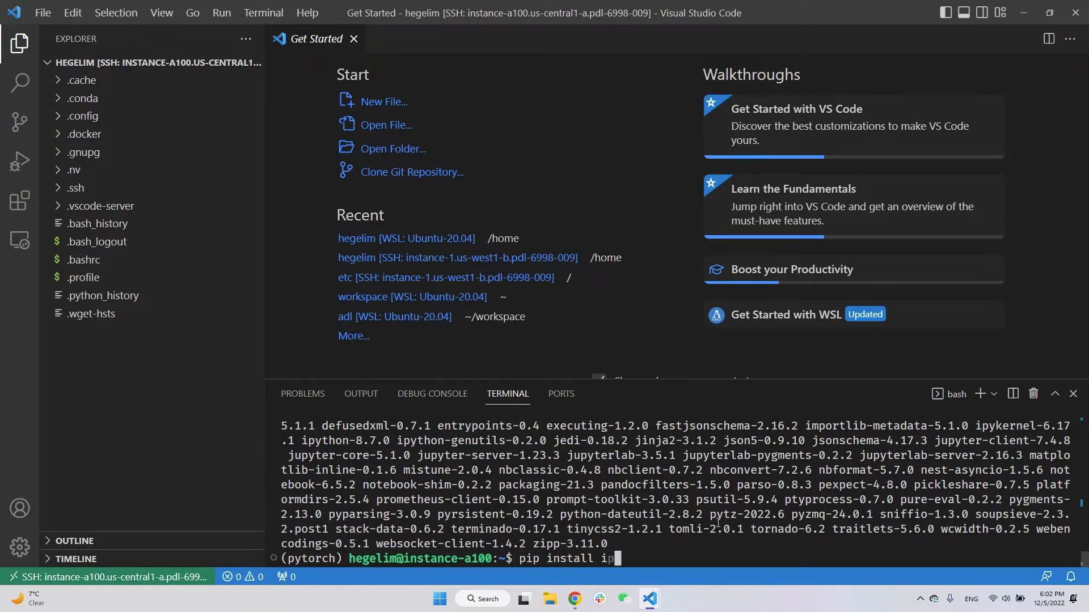
pyautogui.press('Return')
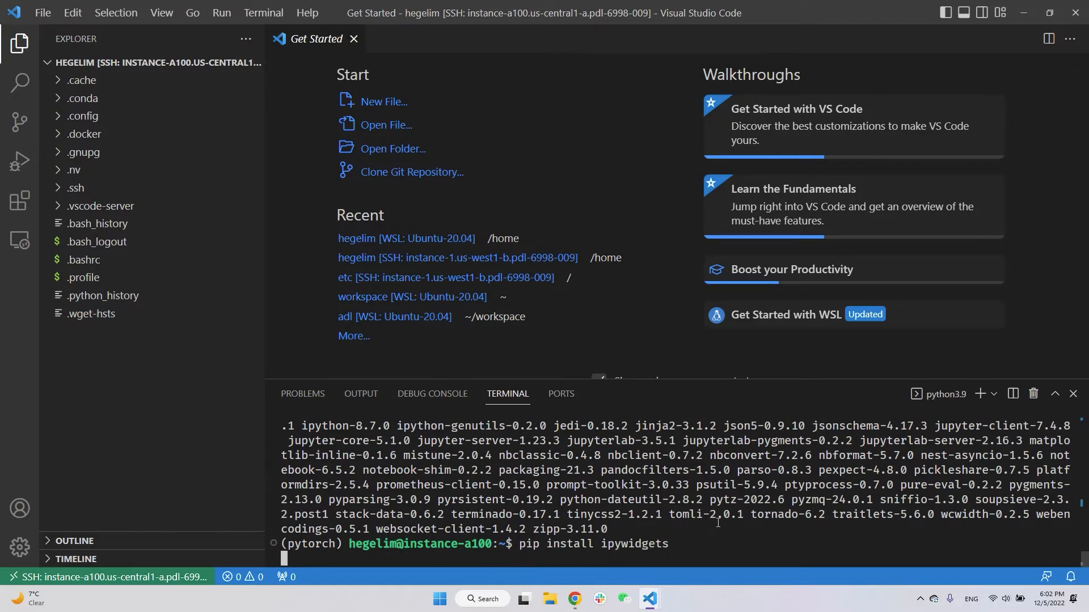
pyautogui.press('Return')
pyautogui.press('Return')
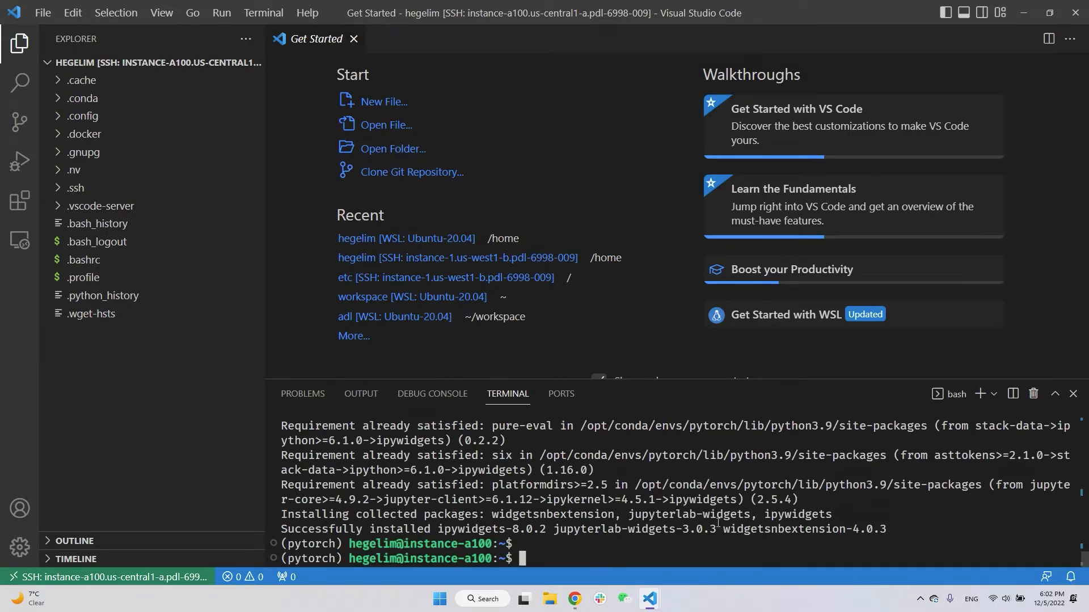
pyautogui.write('clear')
pyautogui.press('Return')
# - Install pandas and matplotlib with pip in the pytorch environment, and clear the terminal
pyautogui.write('pip inst')
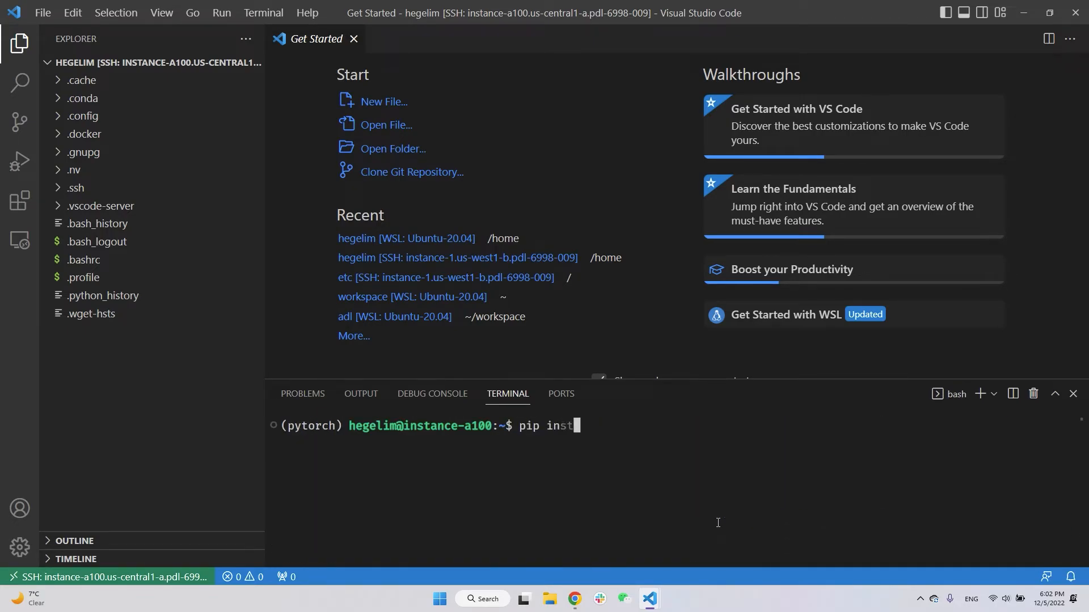
pyautogui.write('all pandas')
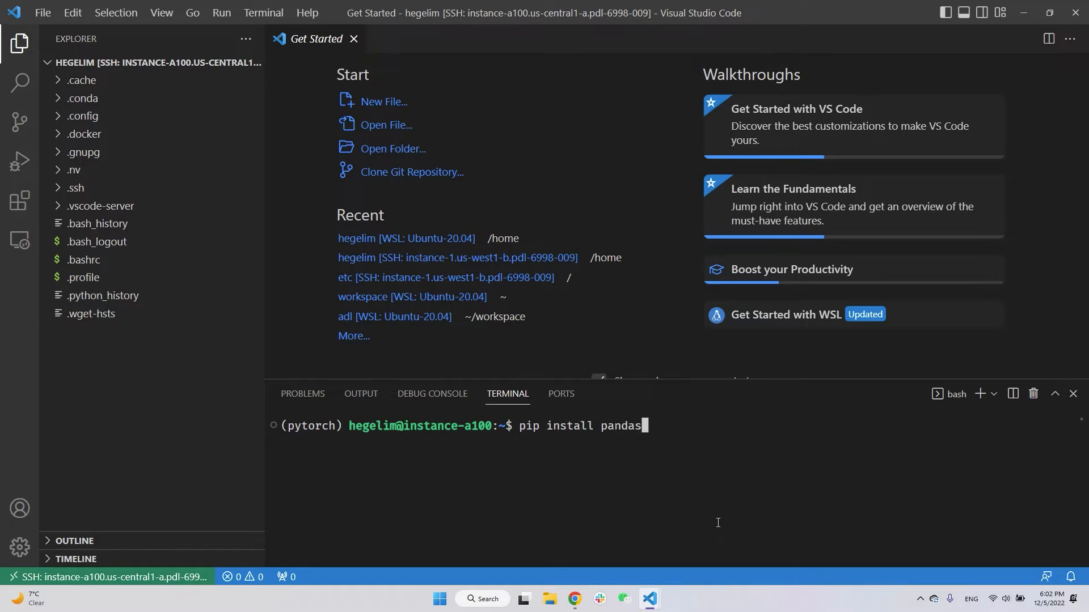
pyautogui.press('Return')
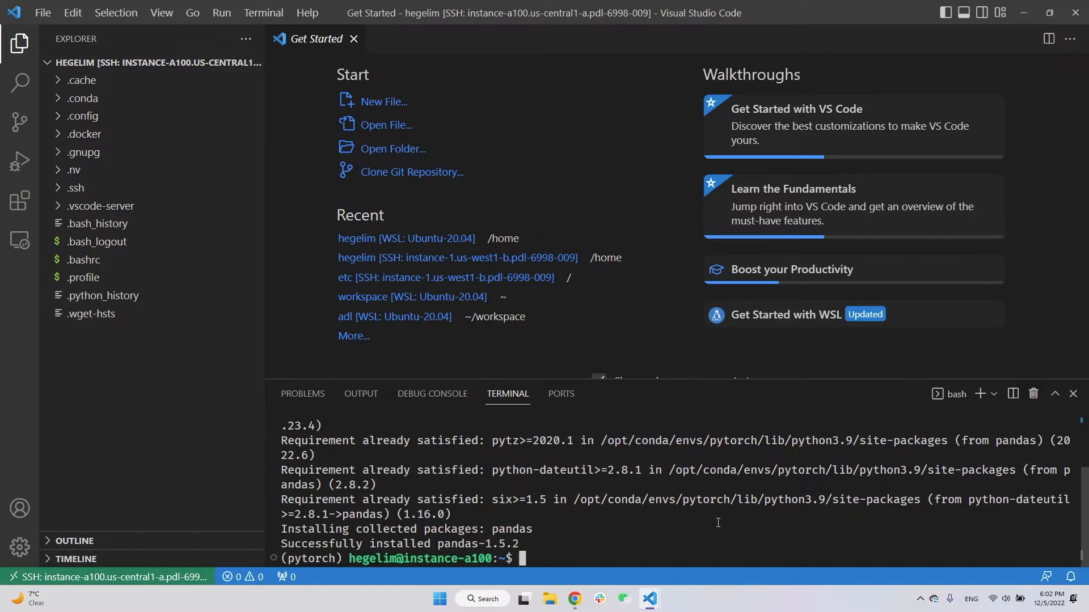
pyautogui.write('pip install matplotl')
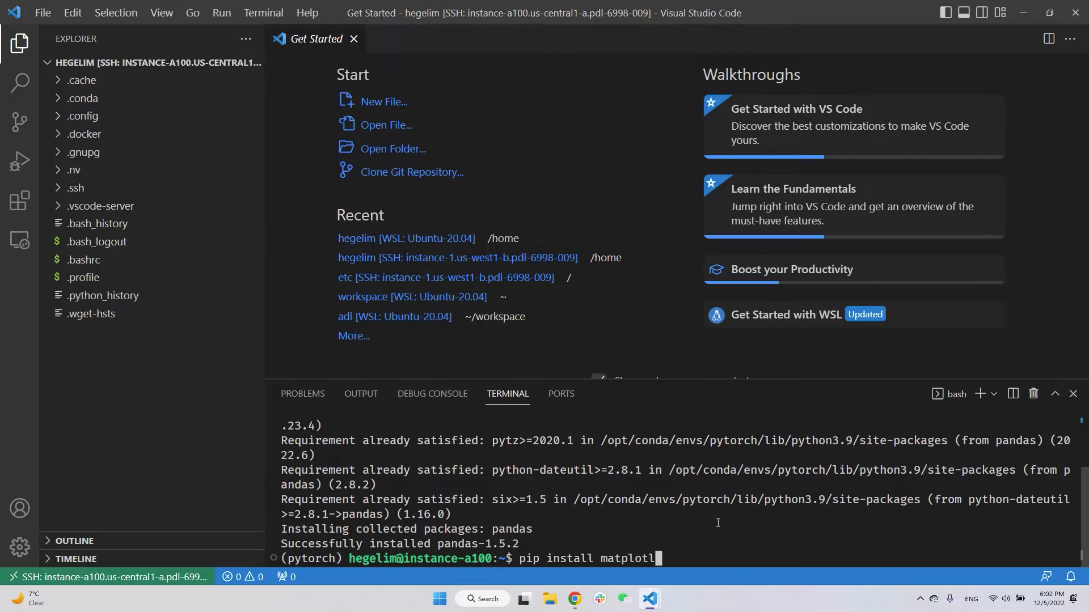
pyautogui.write('ib')
pyautogui.press('Return')
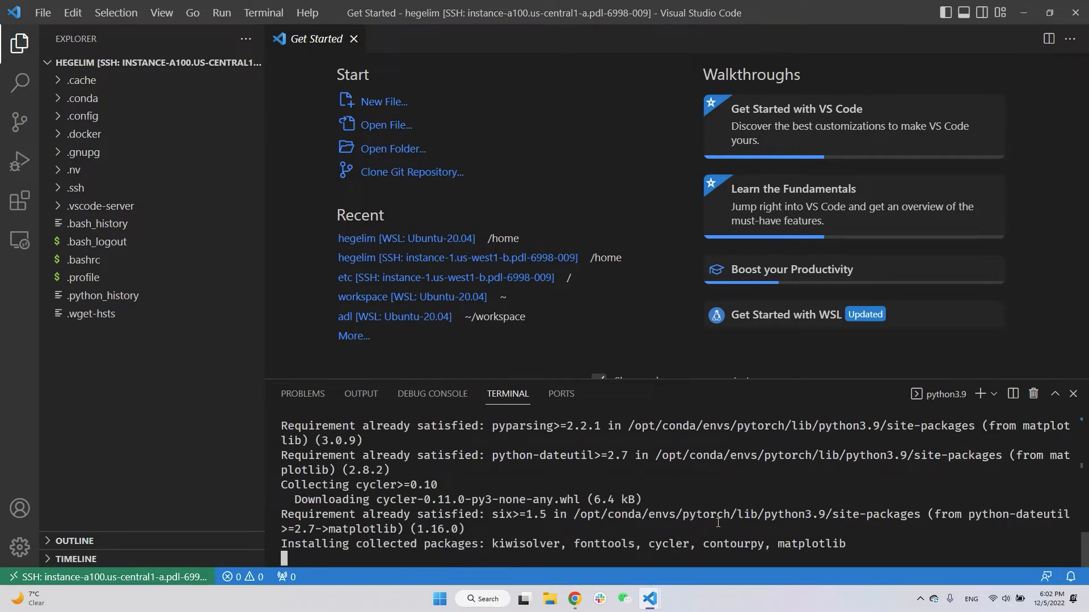
pyautogui.press('Return')
pyautogui.press('Return')
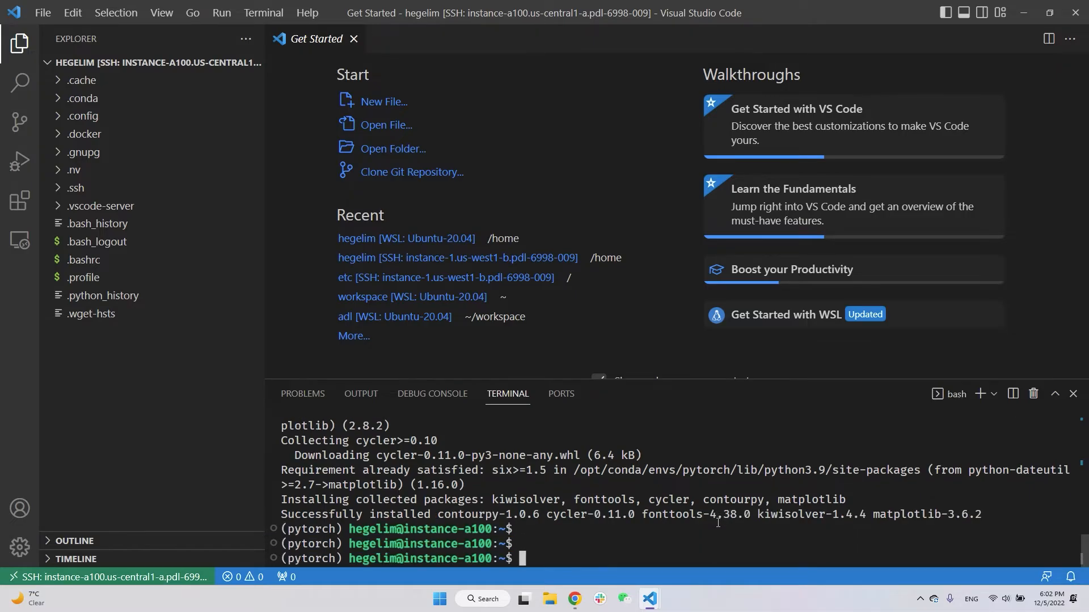
pyautogui.write('clear')
pyautogui.press('Return')
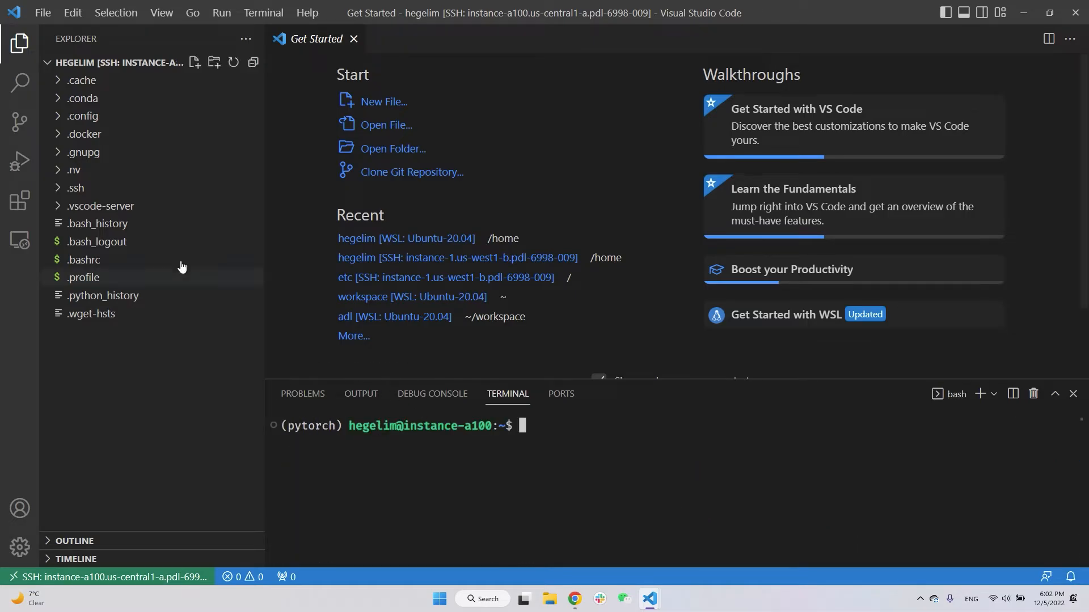
# - Create a folder named workspace in the home directory of the remote machine
pyautogui.rightClick(124, 356)
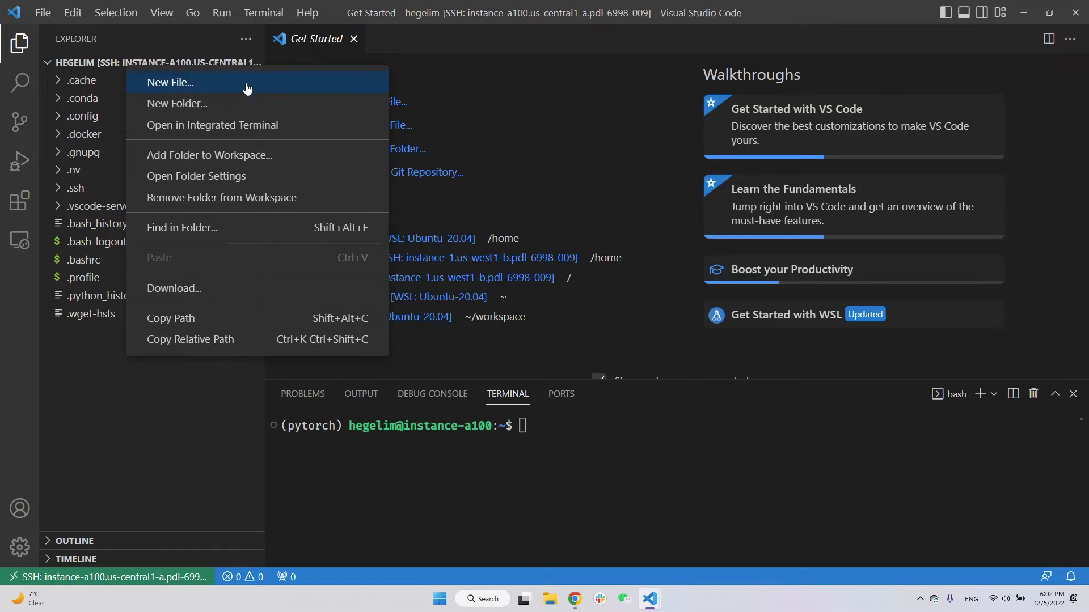
pyautogui.click(182, 103)
pyautogui.write('wo')
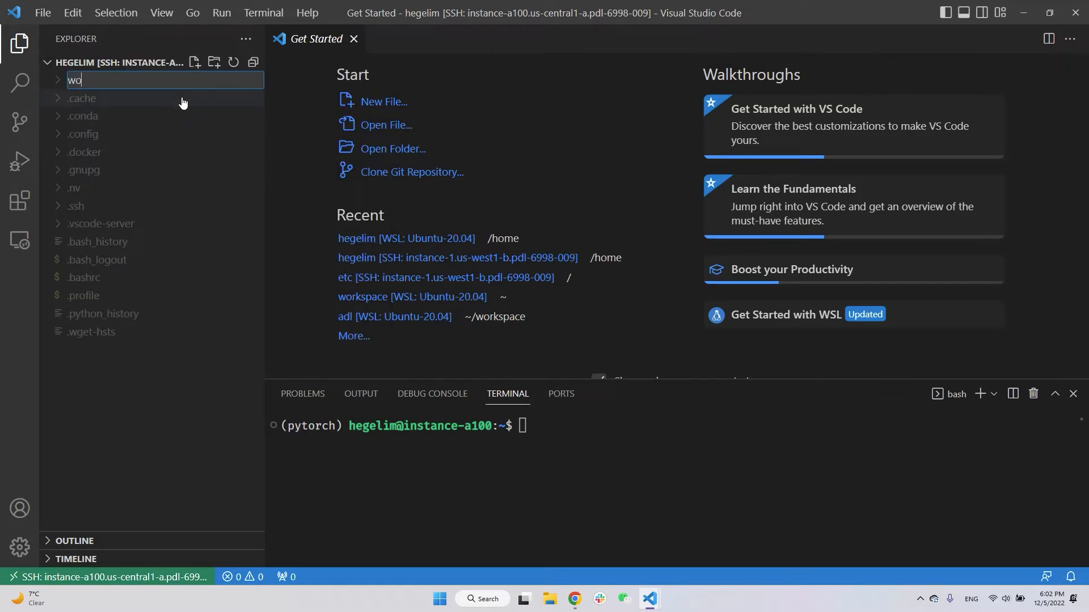
pyautogui.write('rkspace')
pyautogui.press('Return')
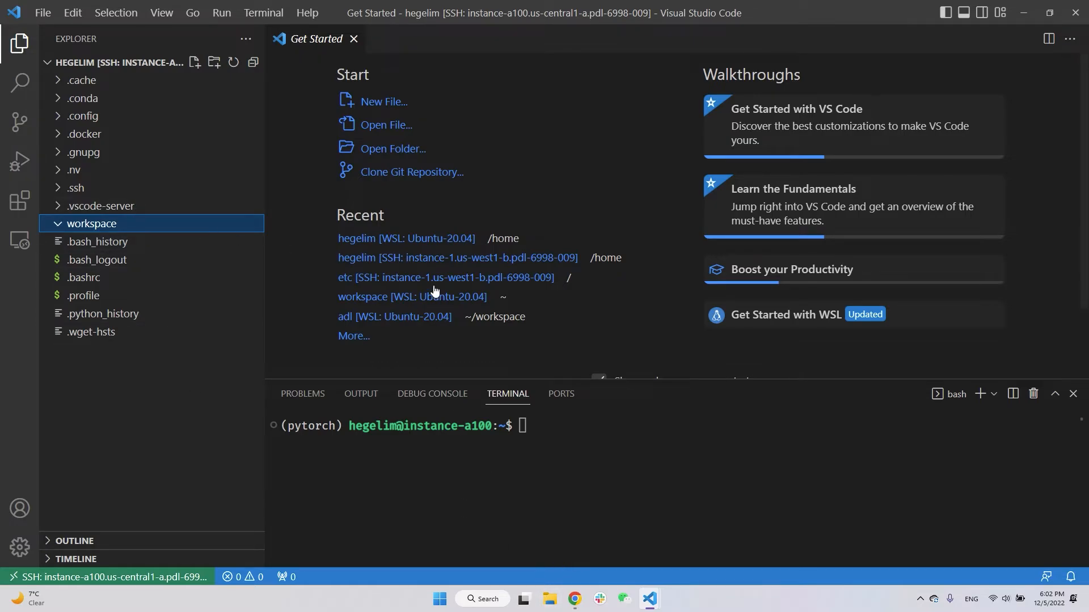
# - Upload 1120_Masa_ver8_to_share.ipynb from the local Downloads folder in File Explorer into the remote workspace folder in VS Code
pyautogui.click(550, 600)
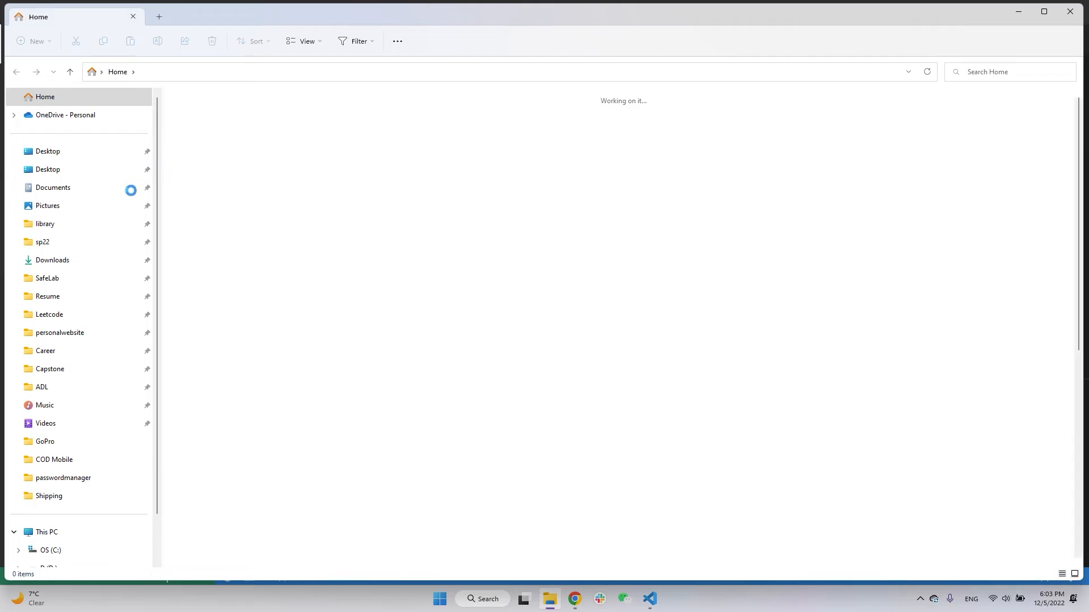
pyautogui.click(90, 262)
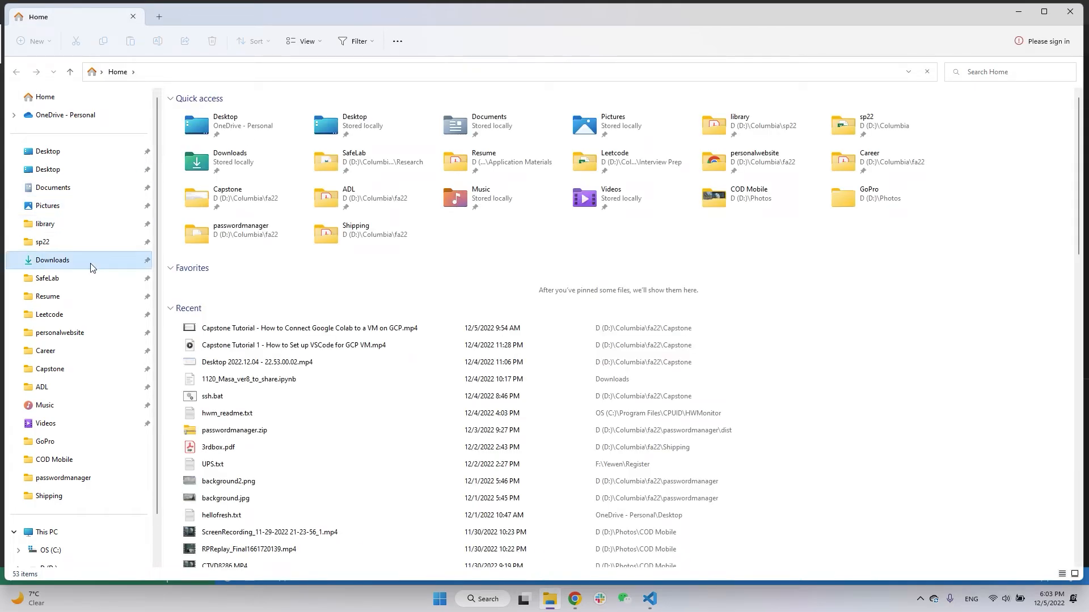
pyautogui.moveTo(306, 17); pyautogui.dragTo(736, 222)
pyautogui.moveTo(631, 341); pyautogui.dragTo(129, 227)
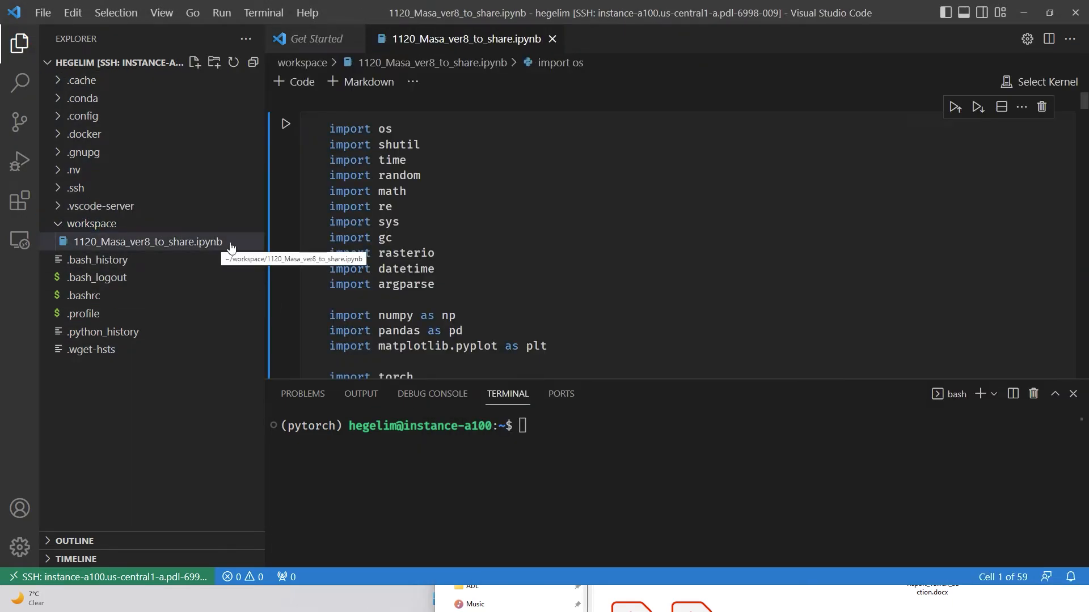
# - Install tqdm with pip in the pytorch environment, check the notebook's remaining imports, and clear the terminal
pyautogui.click(497, 219)
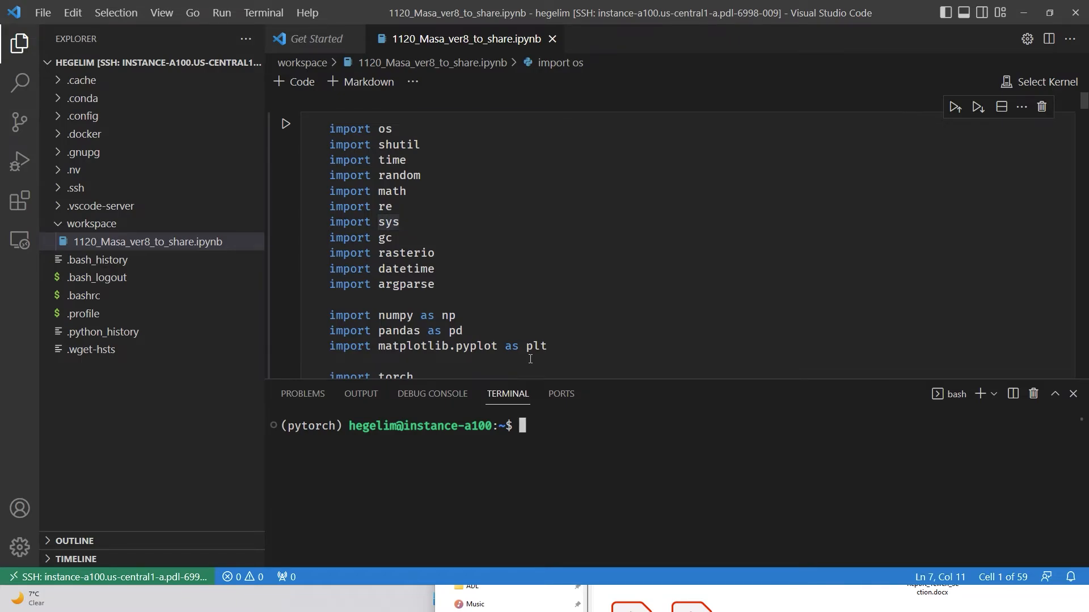
pyautogui.hotkey('ctrl', 'j')
pyautogui.hotkey('ctrl', 'j')
pyautogui.press('super')
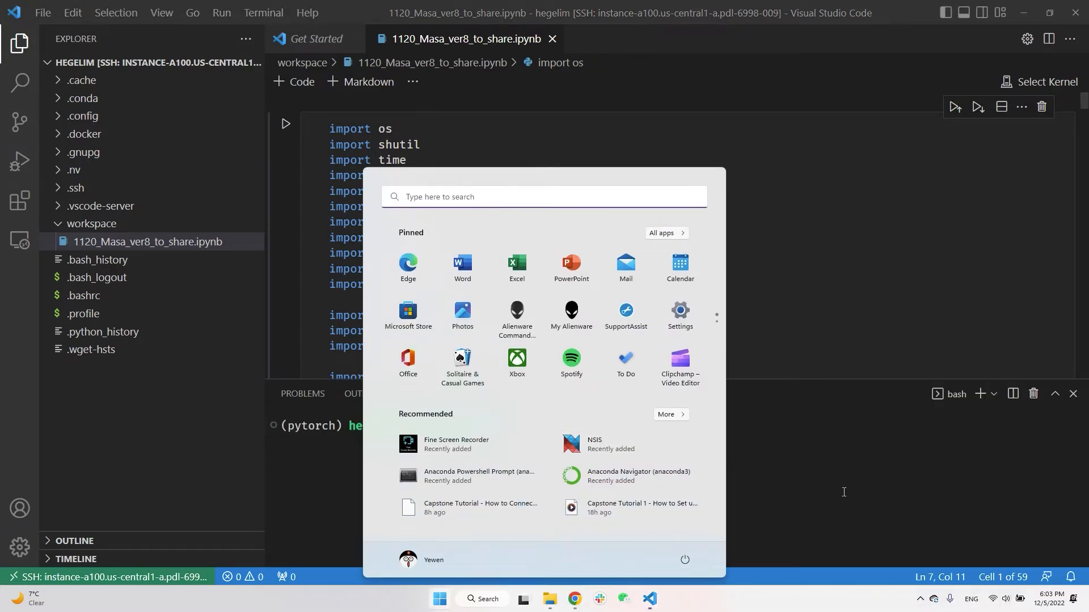
pyautogui.click(845, 493)
pyautogui.write('pip')
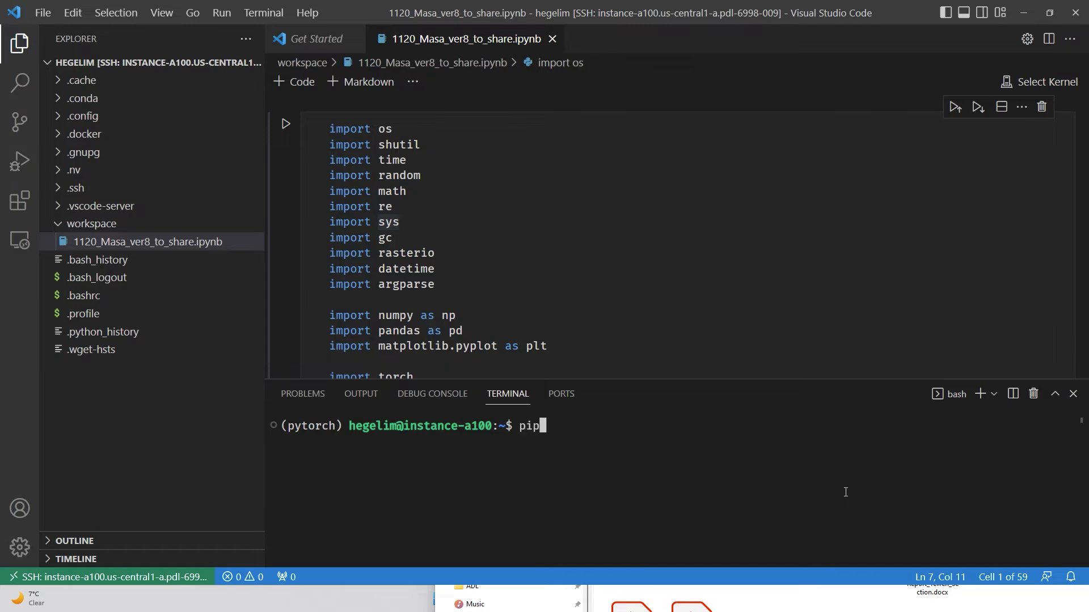
pyautogui.write(' install tqdm')
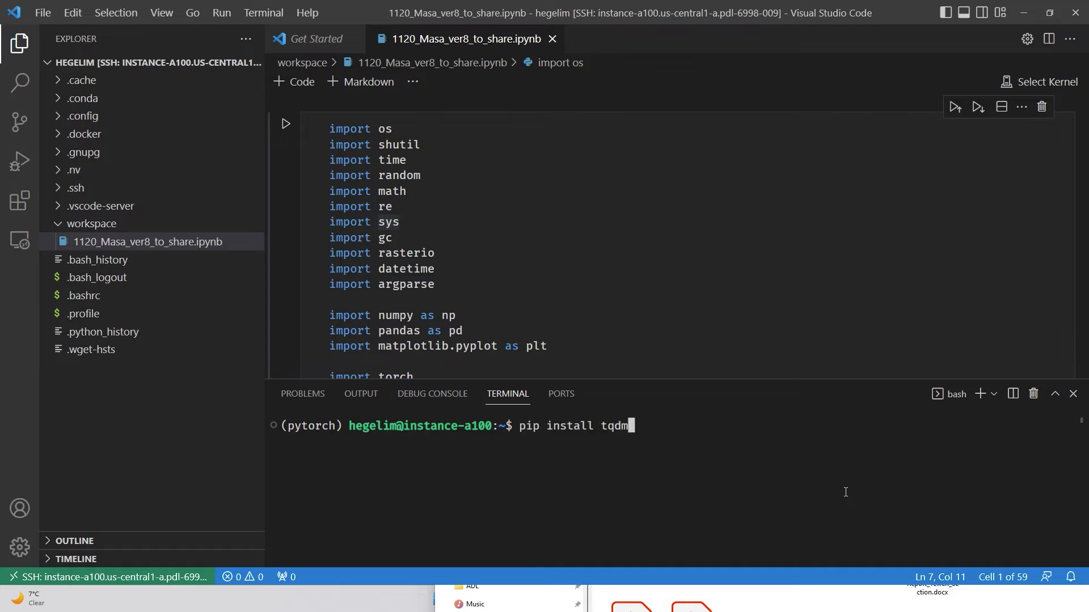
pyautogui.press('Return')
pyautogui.scroll(-3, 751, 300)
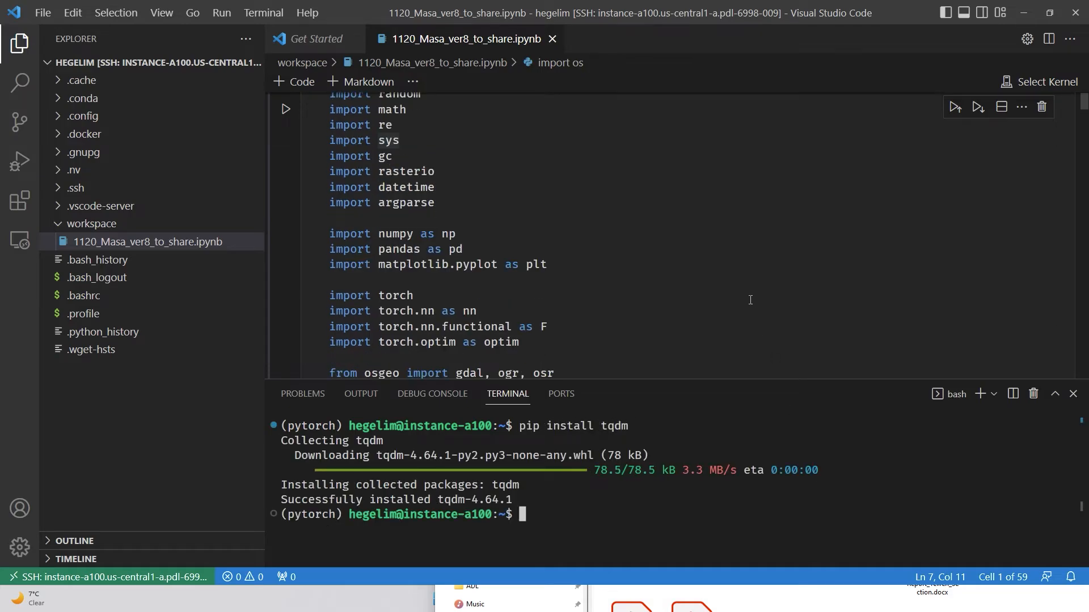
pyautogui.scroll(-2, 719, 336)
pyautogui.write('clear')
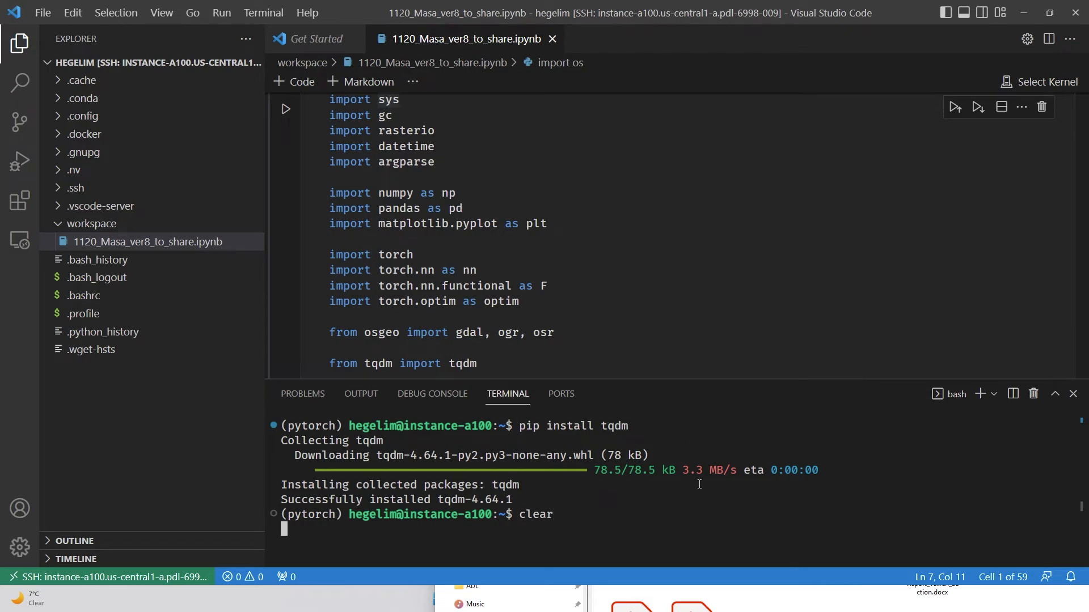
pyautogui.press('Return')
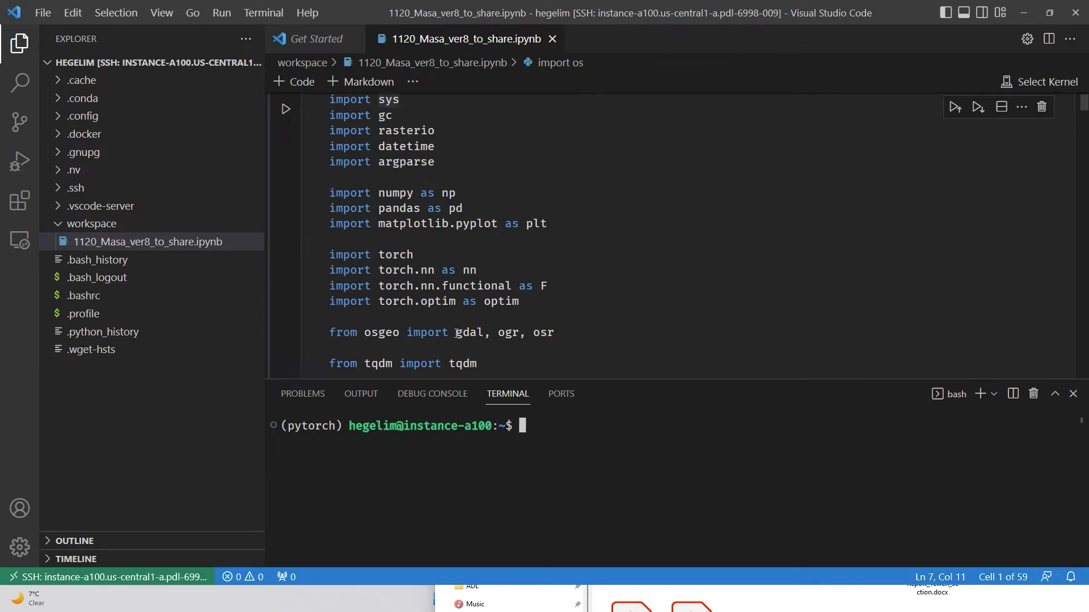
# - Put away the Downloads window of File Explorer and return to the notebook in VS Code
pyautogui.click(753, 608)
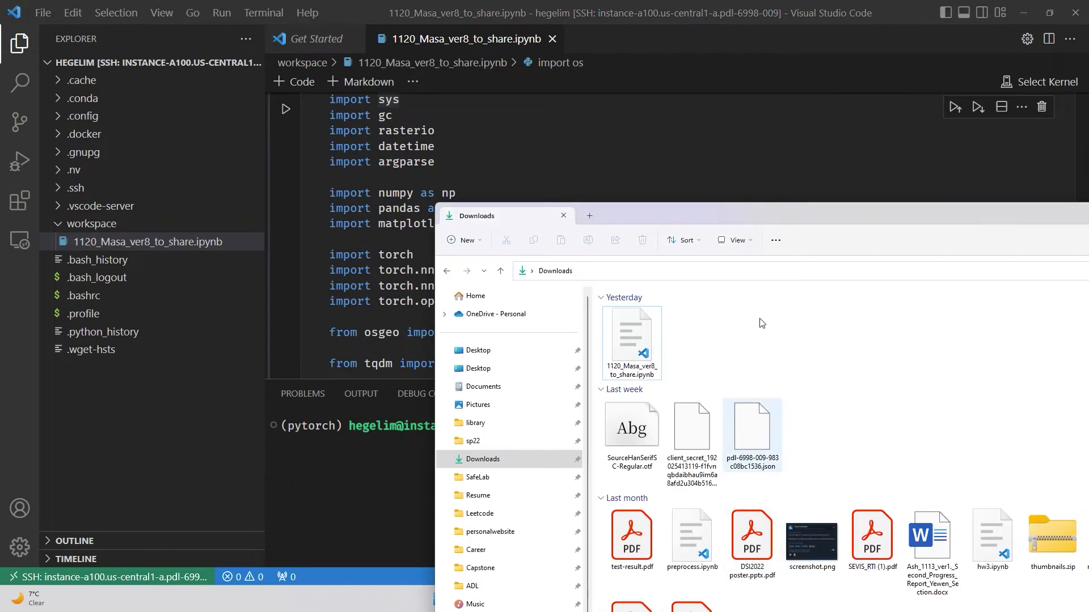
pyautogui.moveTo(680, 203); pyautogui.dragTo(392, 488)
pyautogui.moveTo(999, 487); pyautogui.dragTo(689, 565)
pyautogui.click(924, 562)
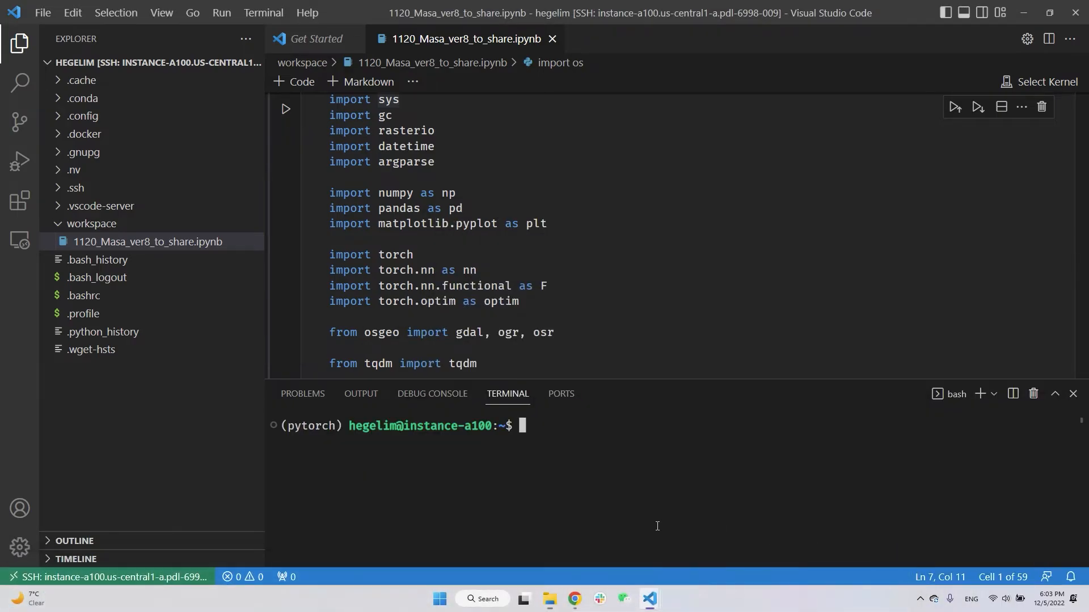
# - Switch to Chrome, replace the PyTorch tab with a new one, and search Google for "pip install gdal"
pyautogui.click(584, 595)
pyautogui.click(809, 10)
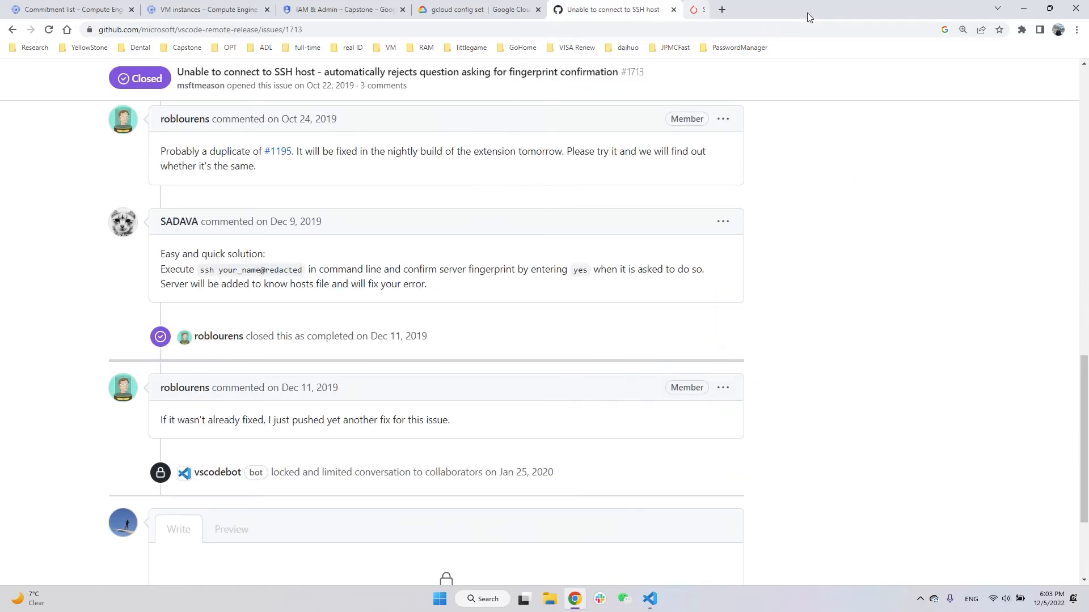
pyautogui.click(698, 10)
pyautogui.write('pip in')
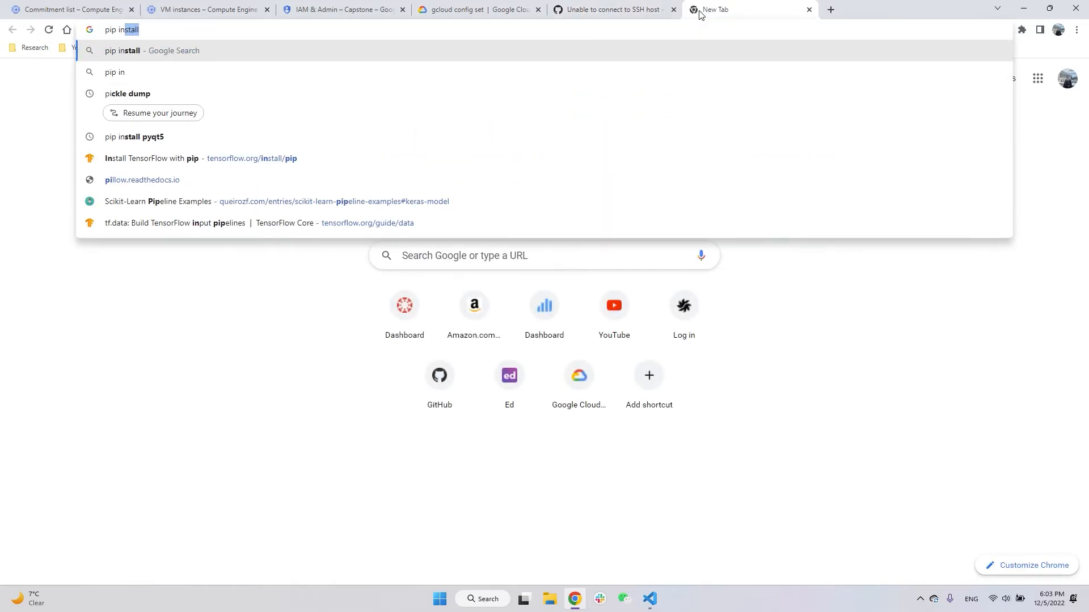
pyautogui.write('stall gdal')
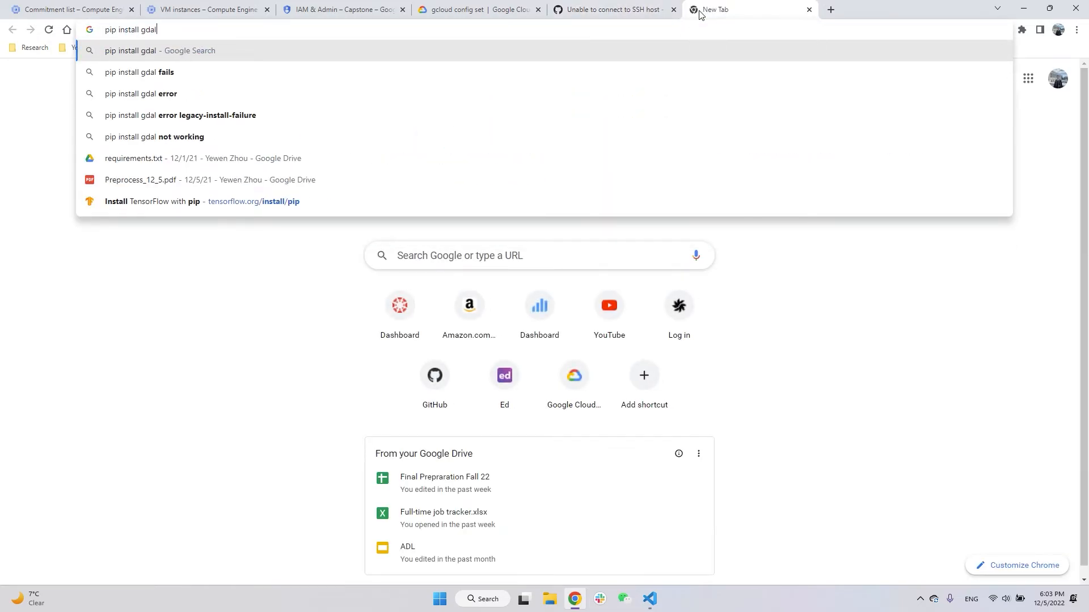
pyautogui.press('Return')
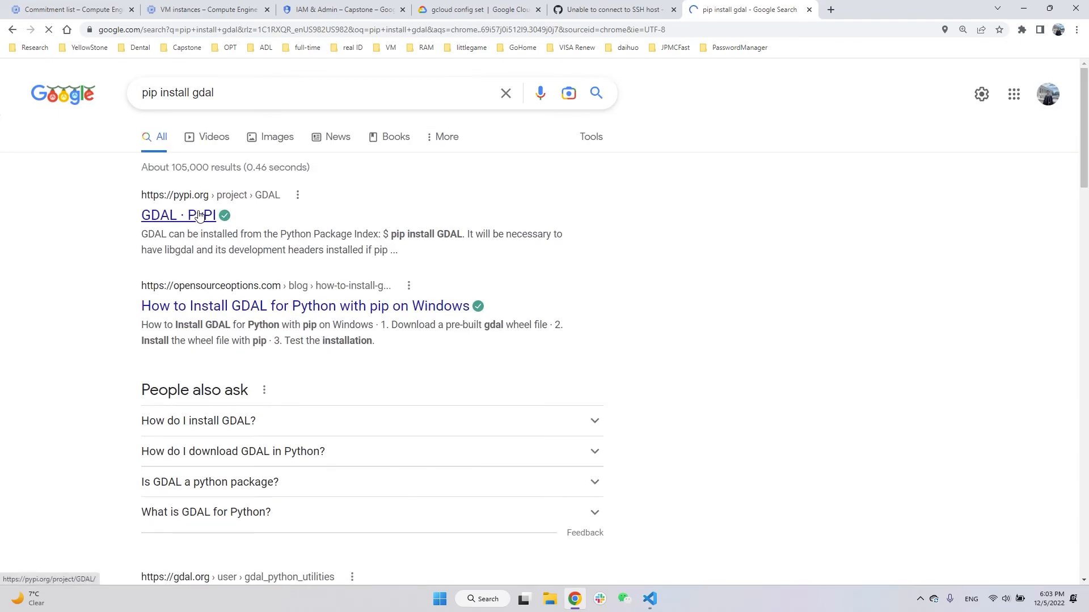
# - Open the GDAL Python Utilities documentation from the search results, check it for installation instructions, and go back to the results
pyautogui.scroll(-6, 199, 215)
pyautogui.scroll(2, 282, 236)
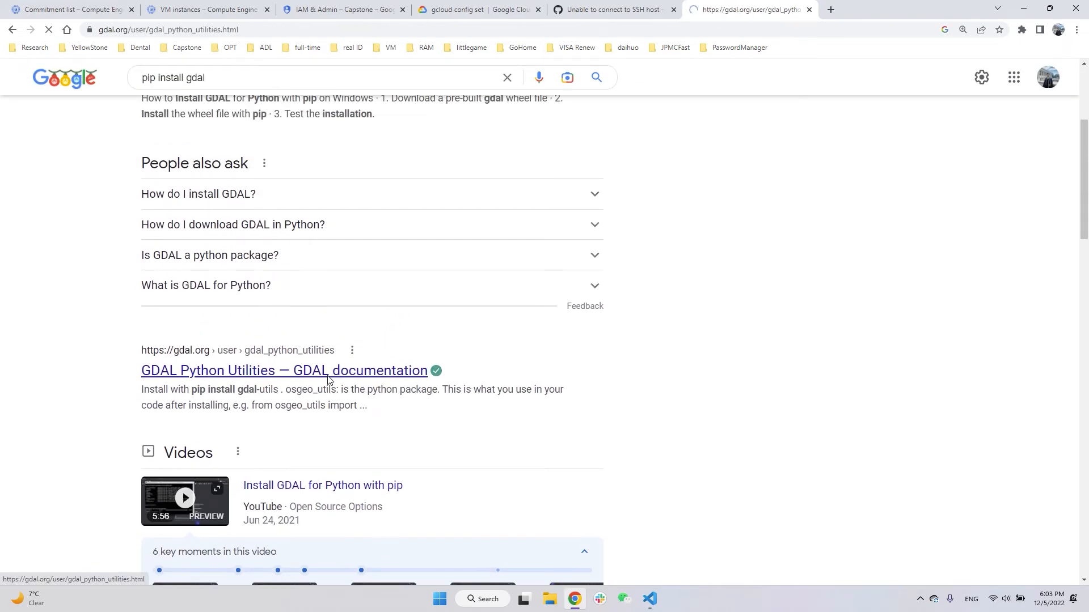
pyautogui.scroll(-1, 497, 354)
pyautogui.scroll(-10, 497, 354)
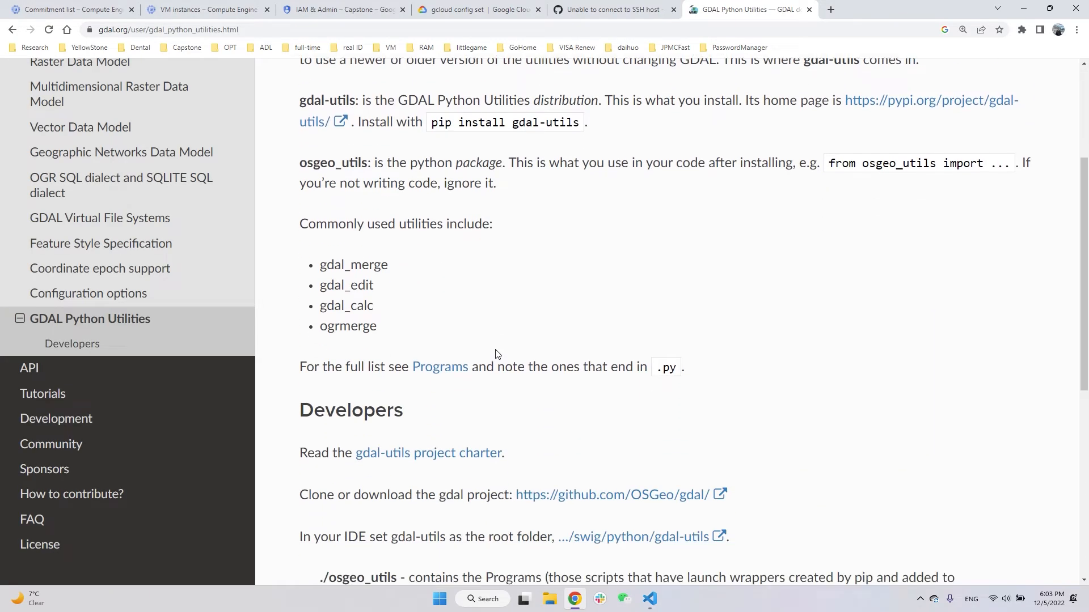
pyautogui.scroll(4, 511, 345)
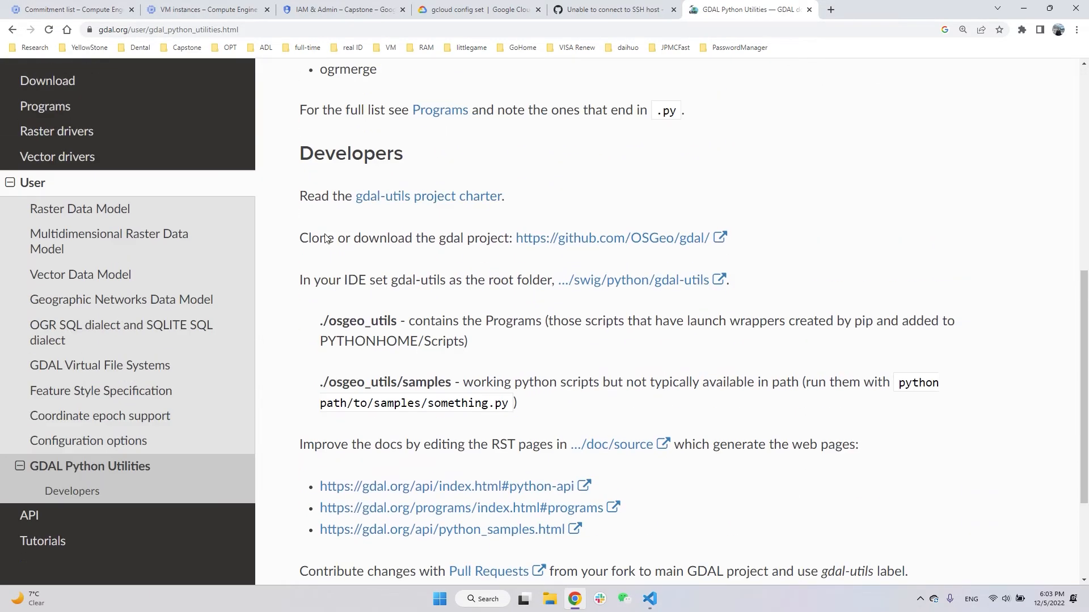
pyautogui.click(13, 29)
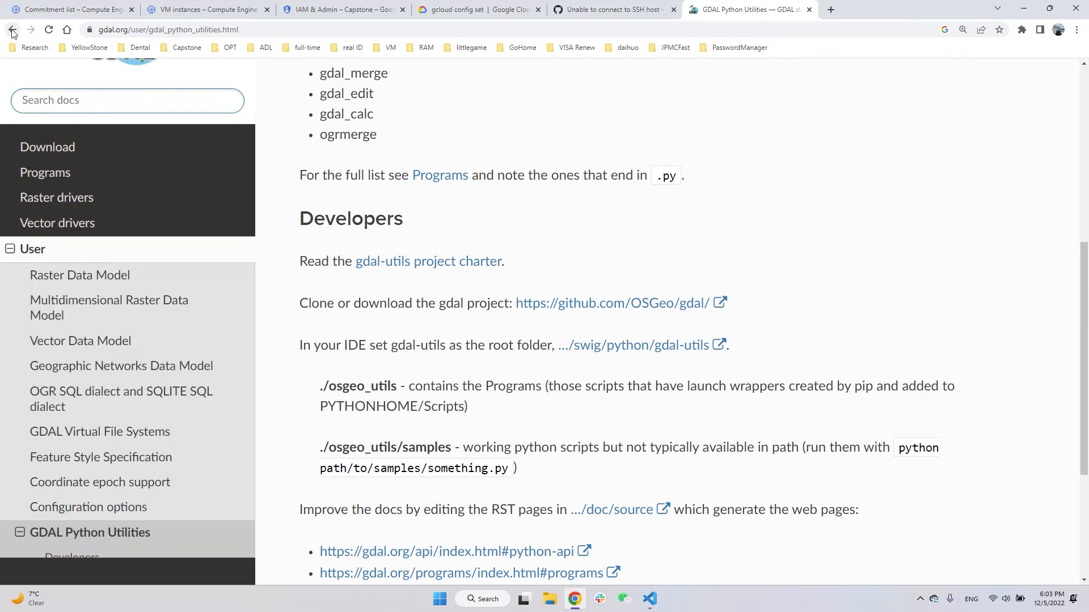
# - Check the osgeo import in the VS Code notebook and search Google for "pip install osgeo gdal" in Chrome
pyautogui.scroll(4, 249, 204)
pyautogui.doubleClick(262, 102)
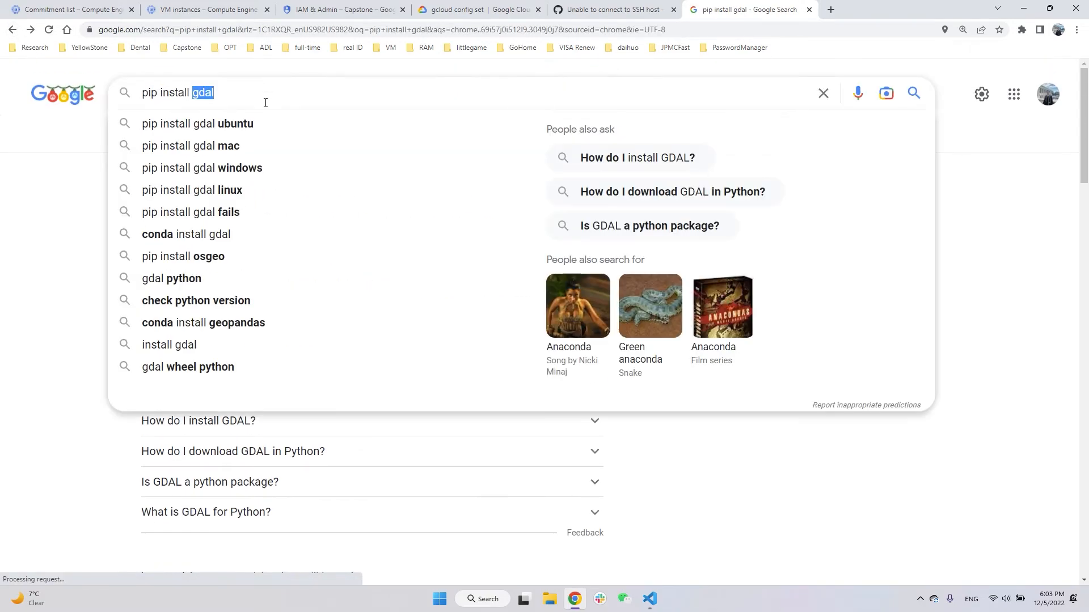
pyautogui.hotkey('alt', 'Tab')
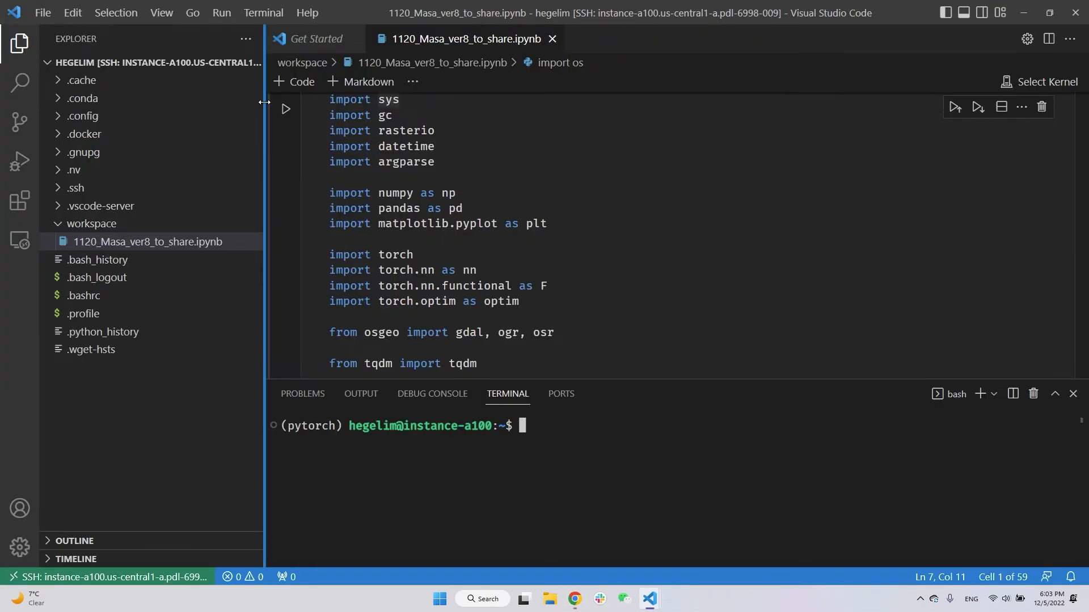
pyautogui.hotkey('alt', 'Tab')
pyautogui.write('osgeo')
pyautogui.press('Return')
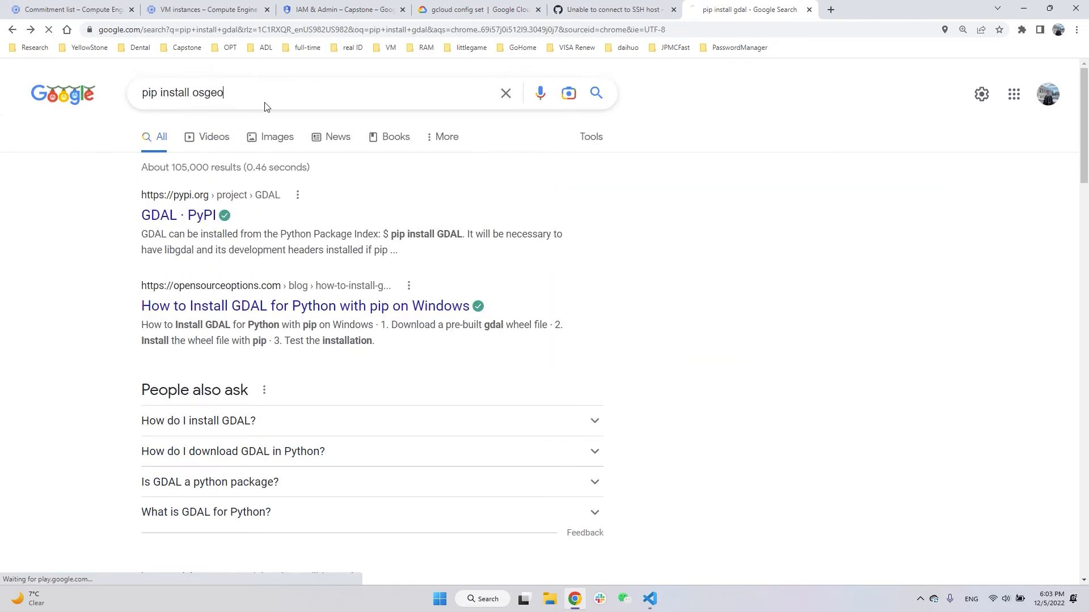
pyautogui.write('gdal')
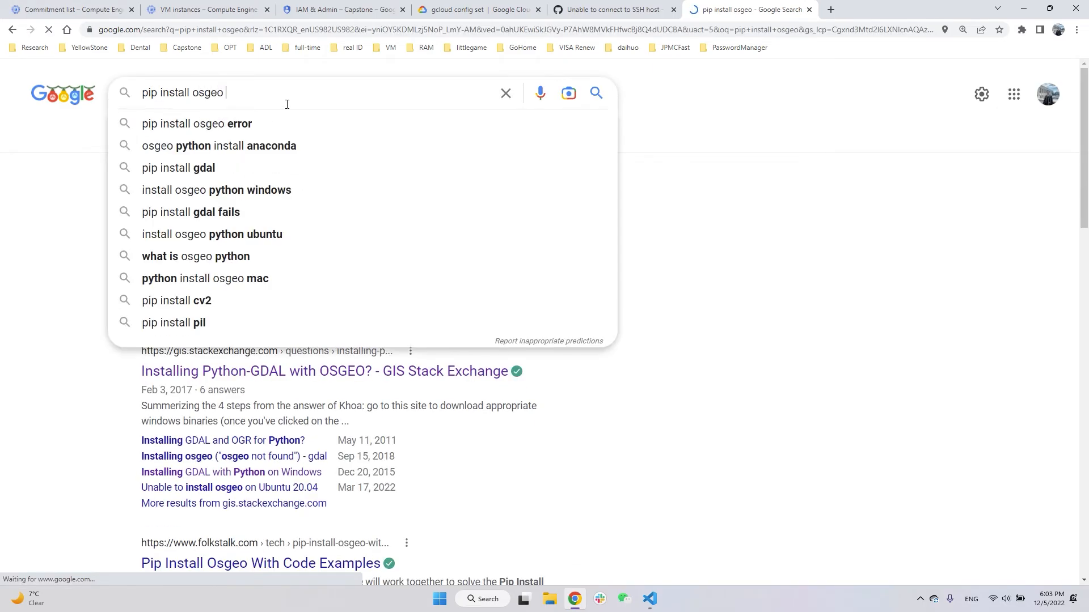
pyautogui.press('Return')
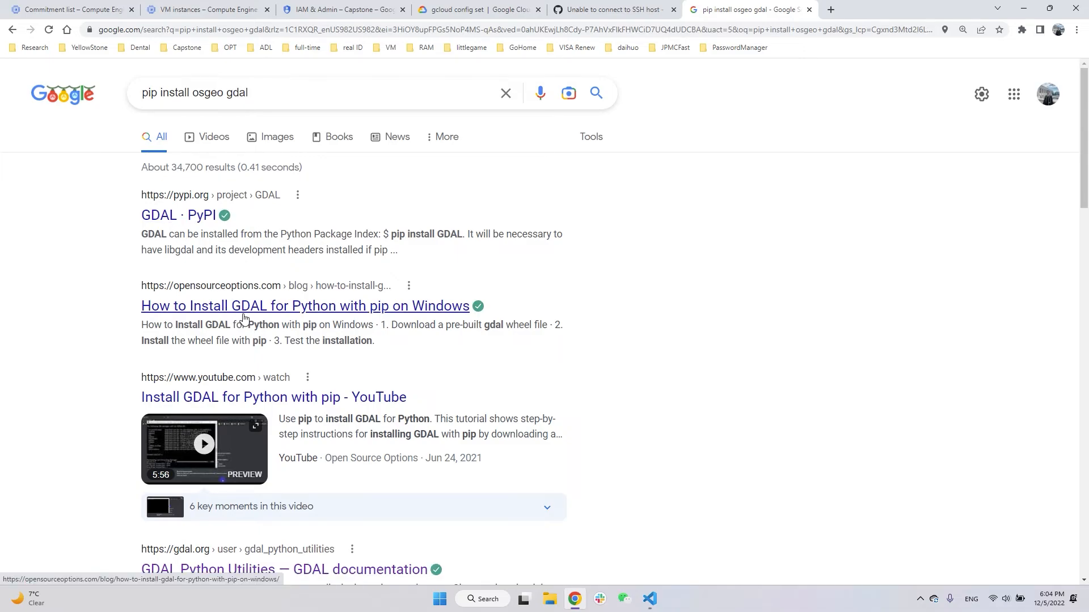
# - Examine the GDAL Python Utilities and Programs pages of the GDAL documentation for installation instructions
pyautogui.scroll(-5, 243, 315)
pyautogui.click(290, 299)
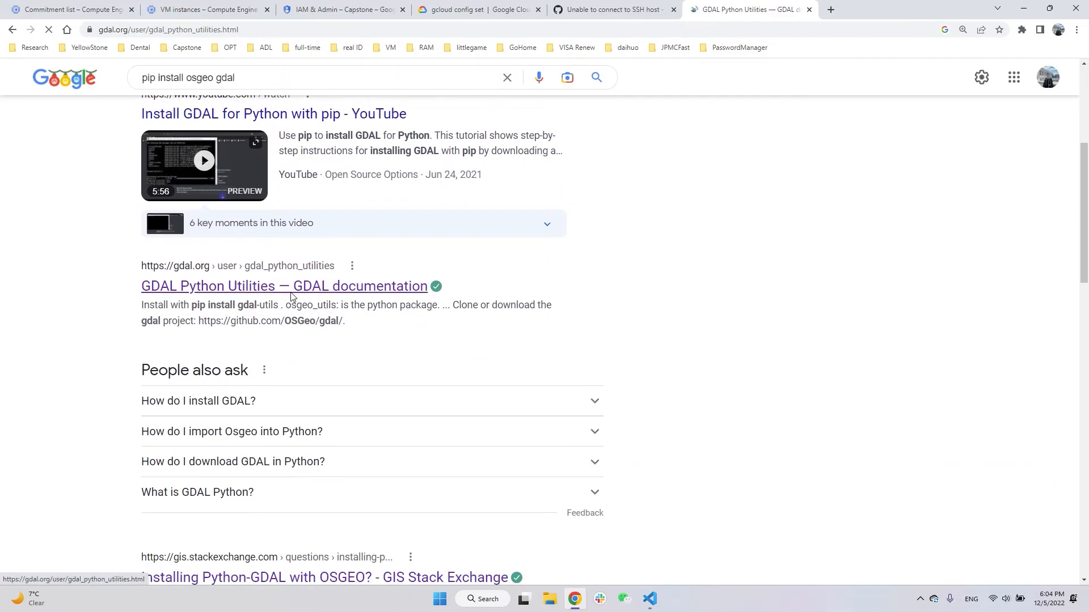
pyautogui.scroll(-7, 478, 321)
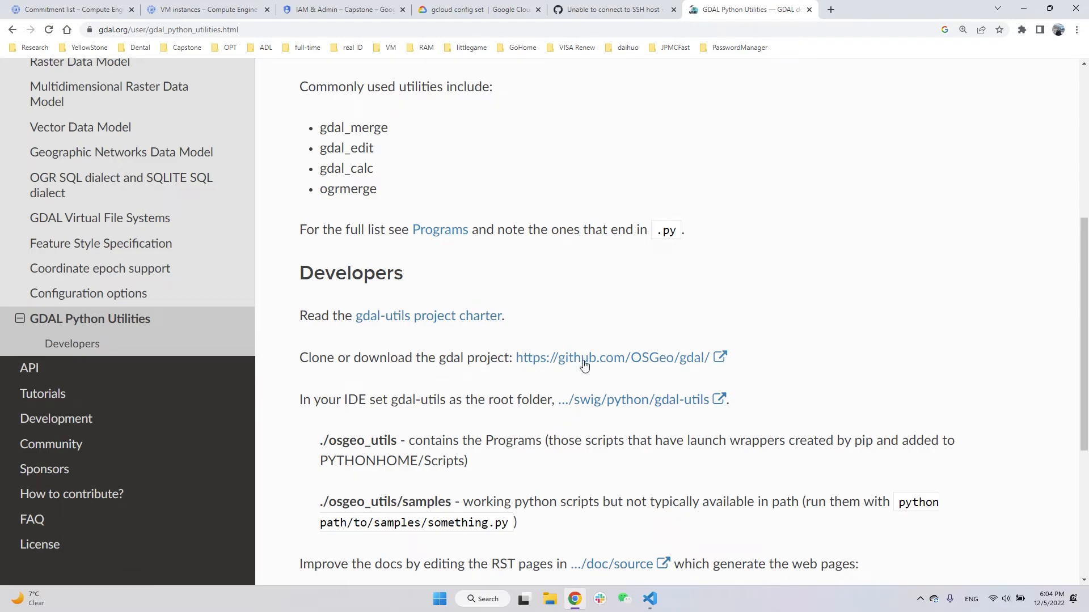
pyautogui.scroll(-4, 581, 358)
pyautogui.scroll(6, 138, 182)
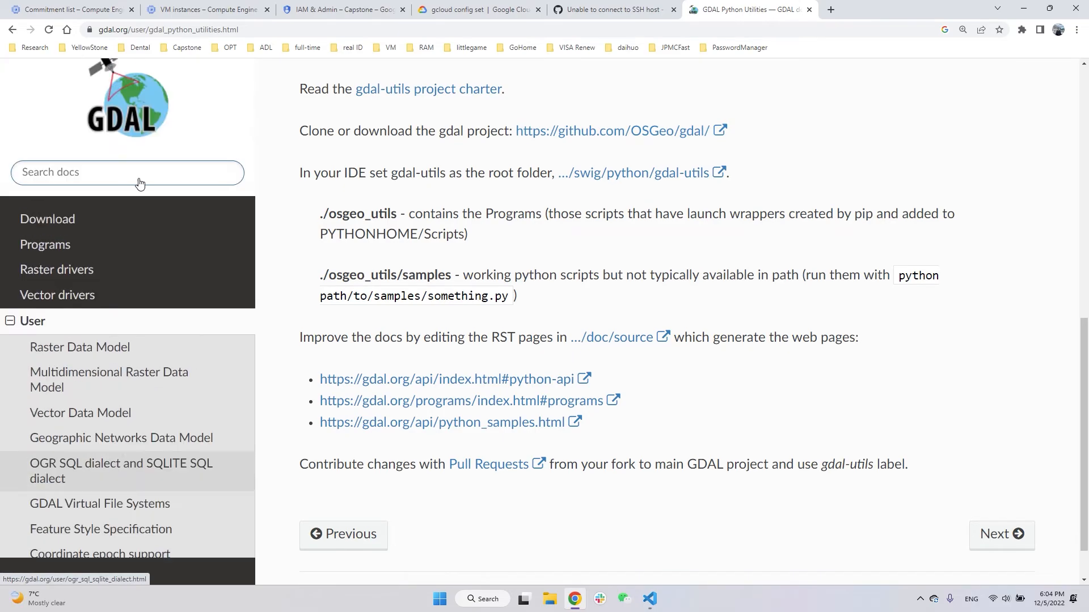
pyautogui.click(122, 280)
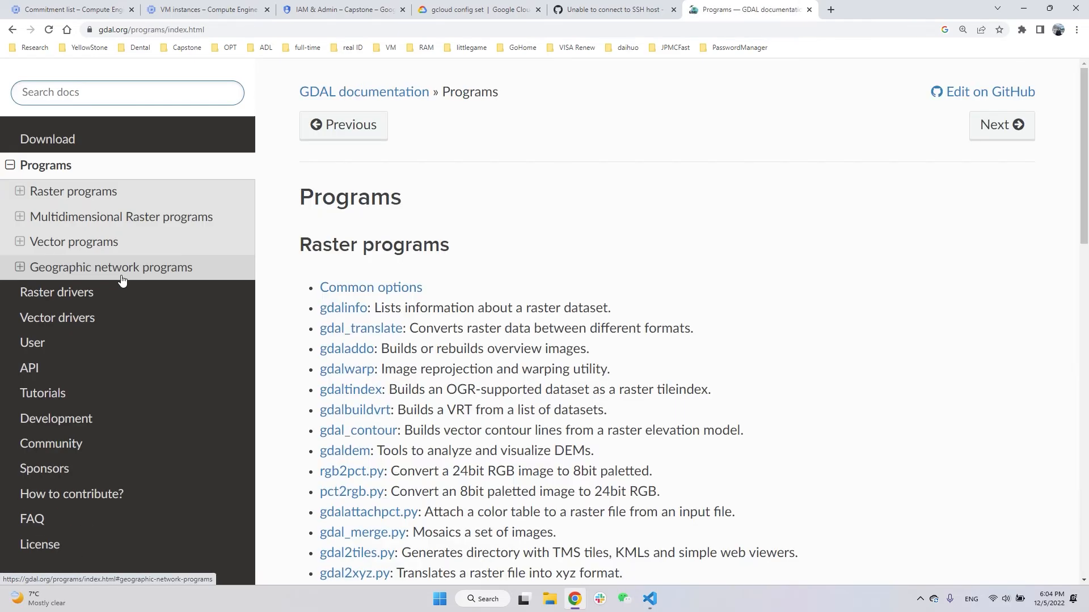
pyautogui.scroll(-5, 397, 296)
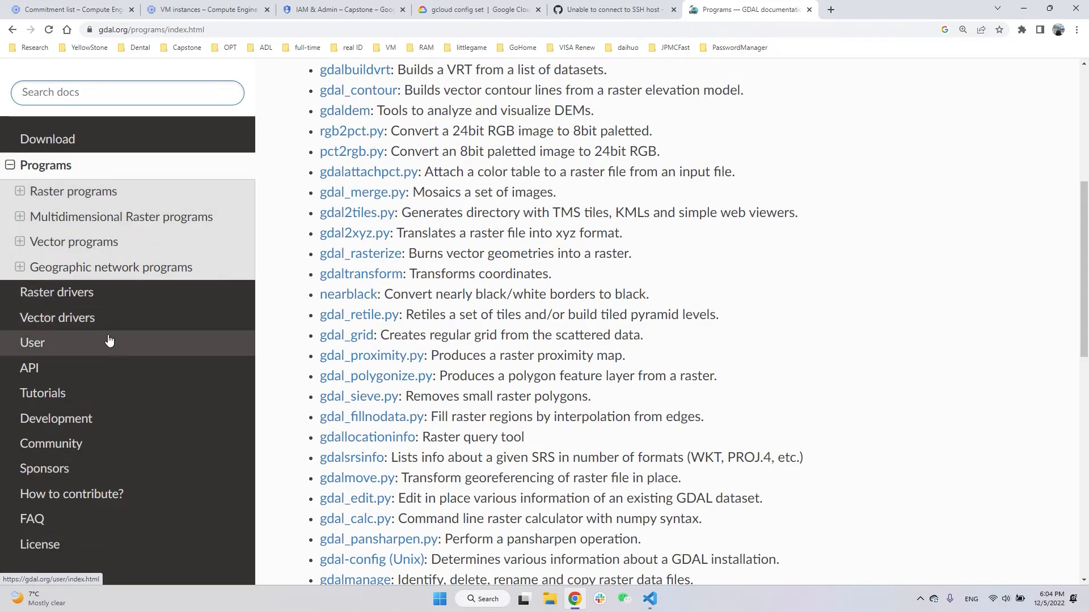
# - Open the Conda section of the GDAL Download page and copy the command "conda install -c conda-forge gdal"
pyautogui.click(88, 142)
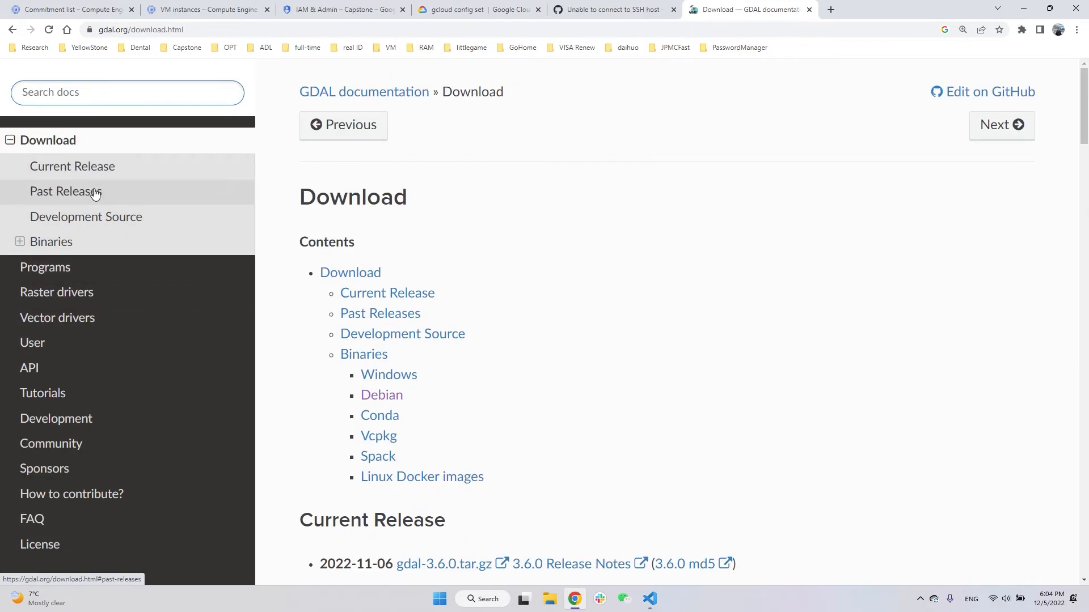
pyautogui.scroll(-2, 461, 345)
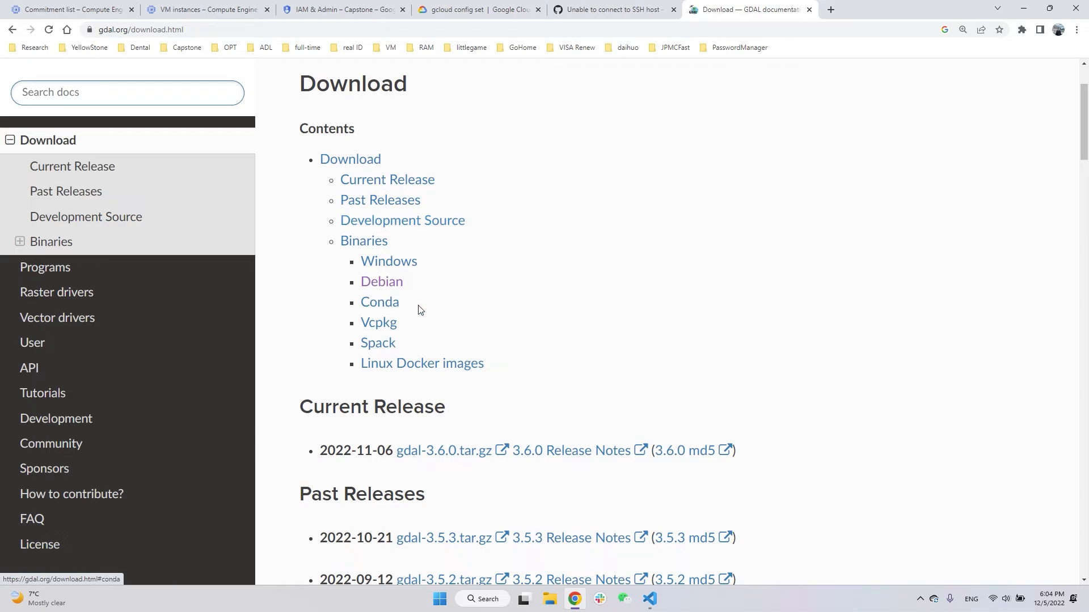
pyautogui.scroll(-1, 418, 308)
pyautogui.click(388, 249)
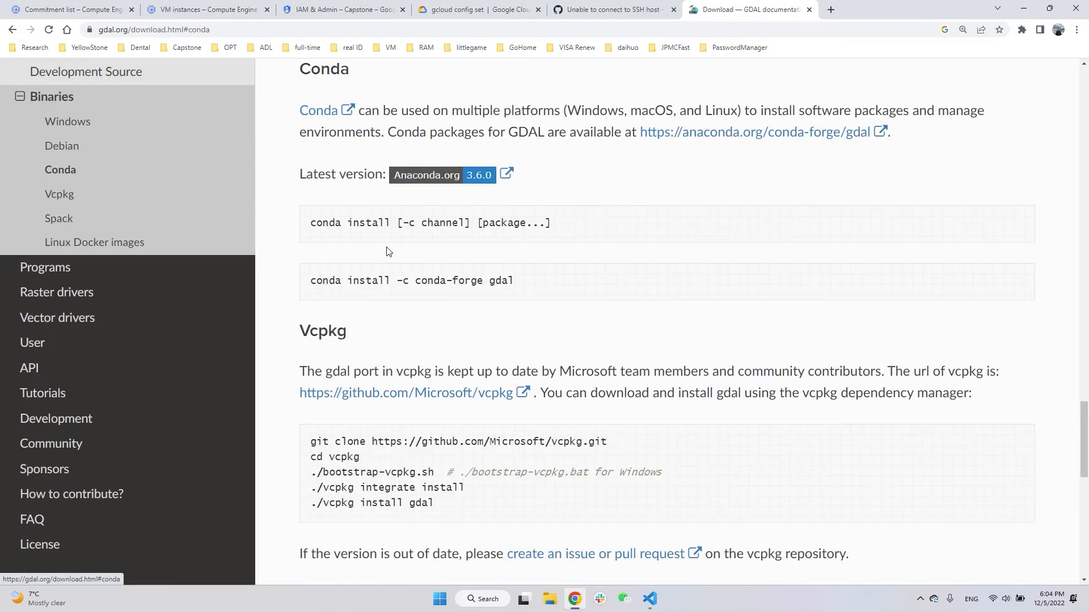
pyautogui.tripleClick(463, 280)
pyautogui.rightClick(462, 280)
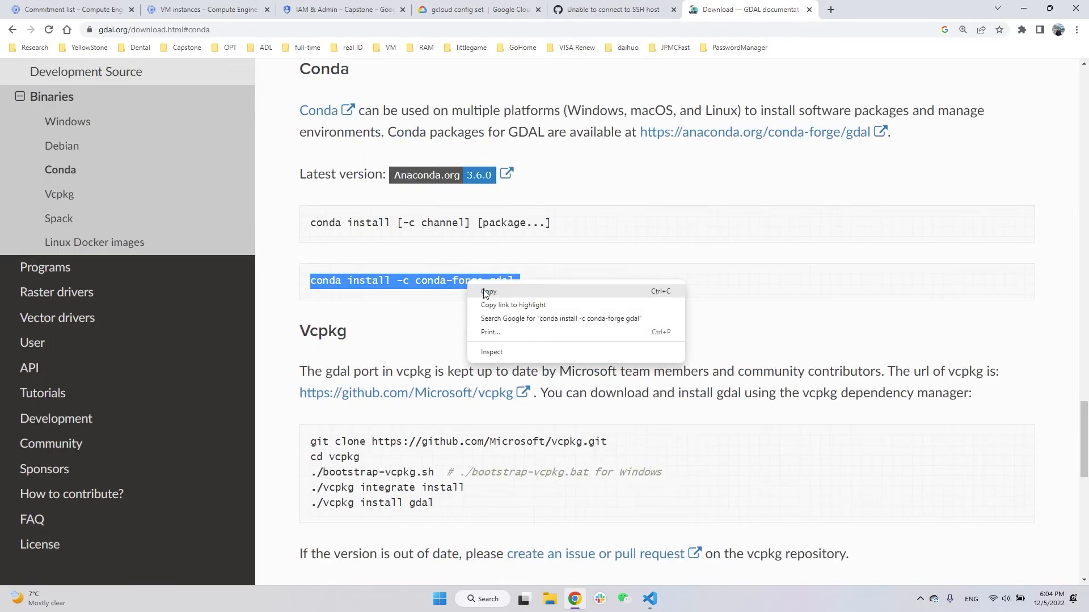
pyautogui.click(479, 289)
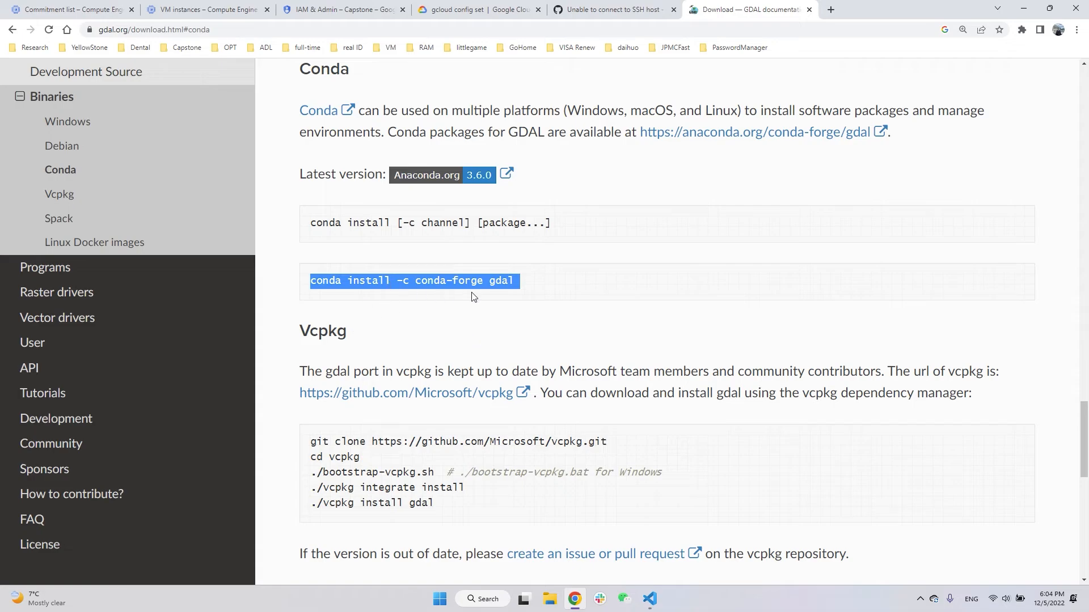
# - Switch to VS Code, run "conda install -c conda-forge gdal" in the pytorch environment's terminal, and agree to the package installation
pyautogui.moveTo(652, 596)
pyautogui.click(687, 558)
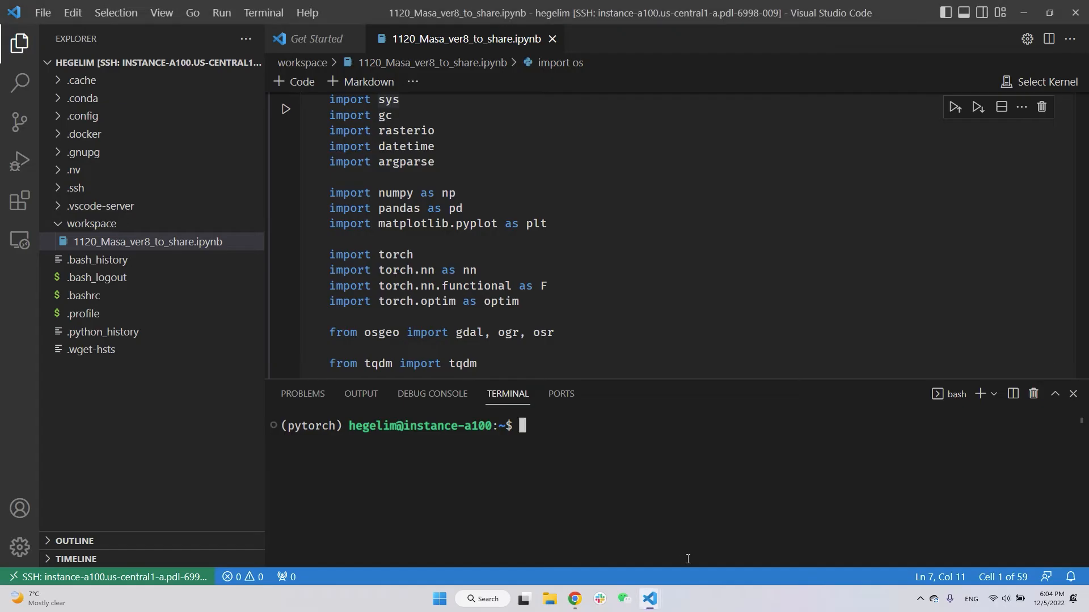
pyautogui.hotkey('ctrl', 'v')
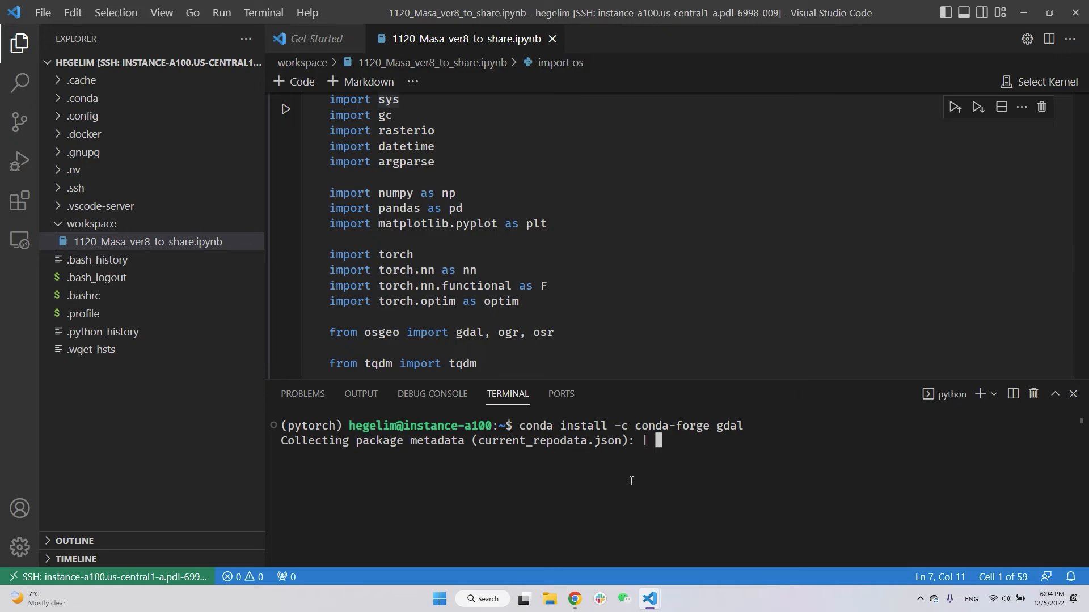
pyautogui.scroll(-3, 712, 304)
pyautogui.scroll(1, 711, 304)
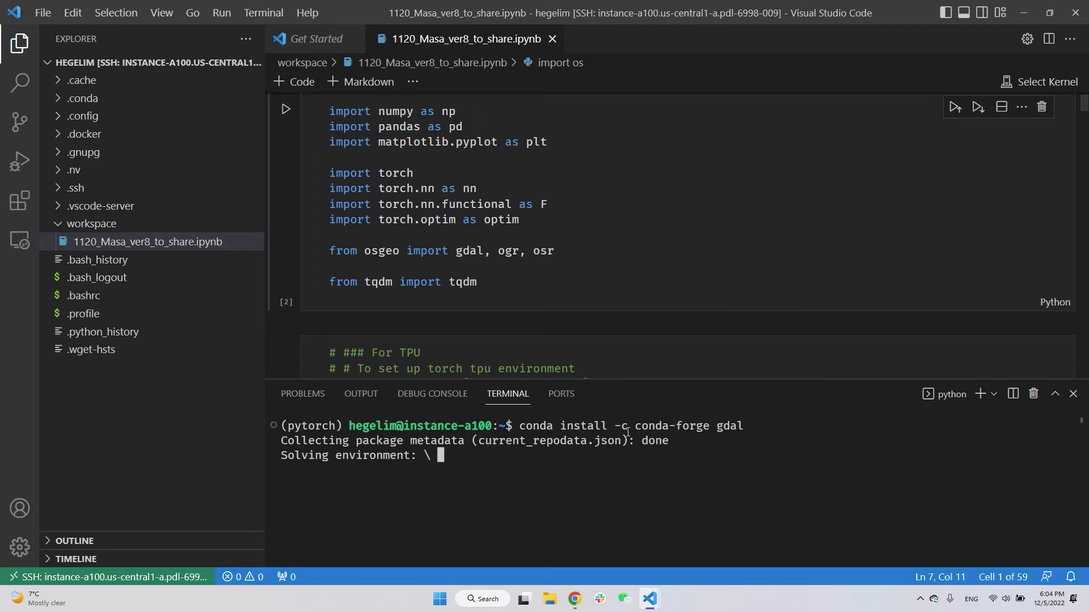
pyautogui.scroll(1, 651, 309)
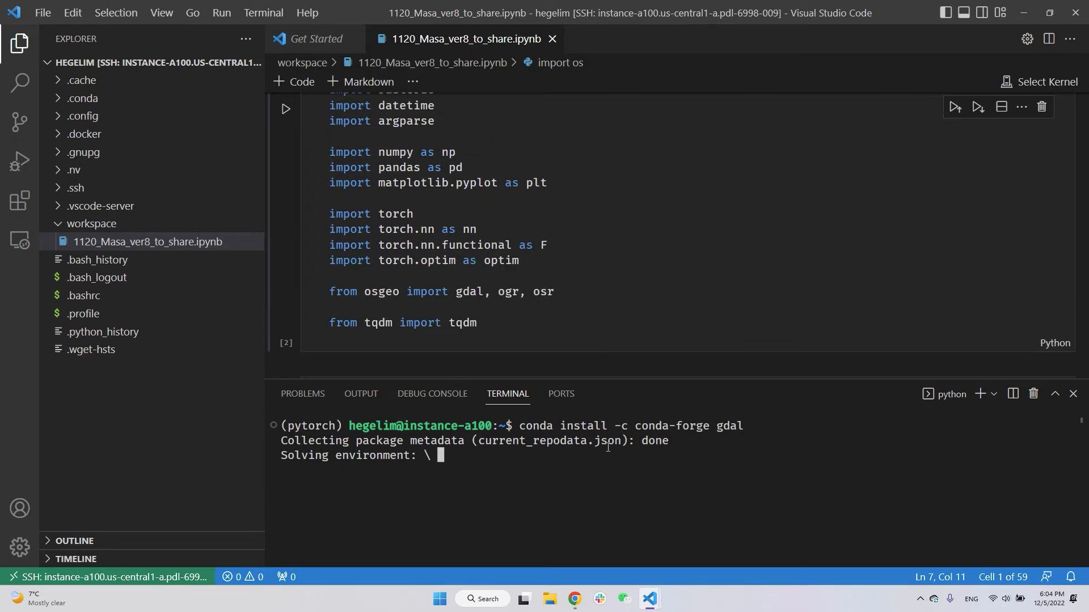
pyautogui.press('XF86AudioRaiseVolume')
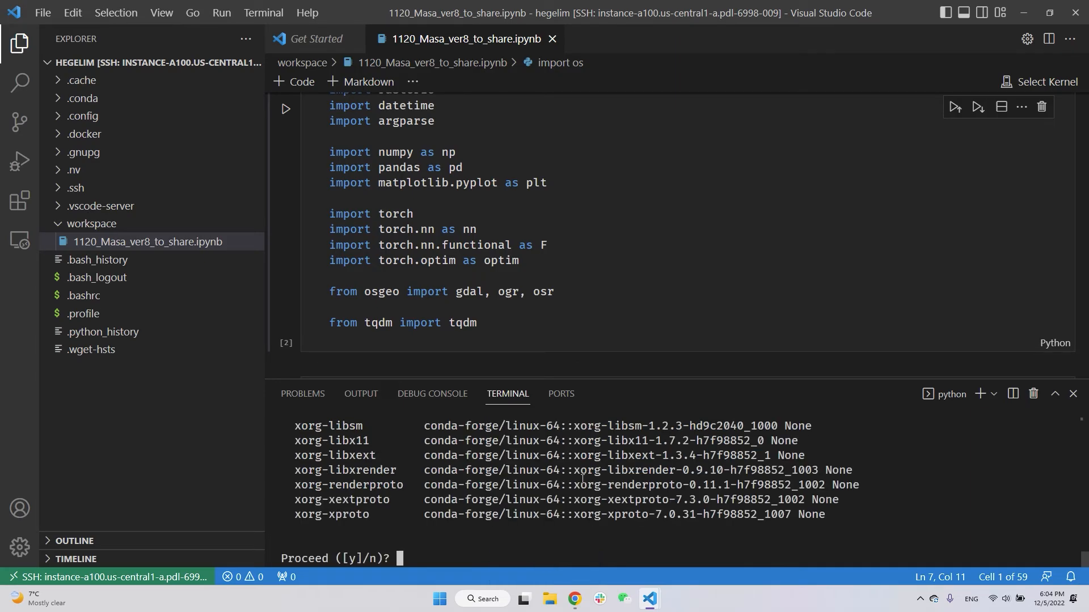
pyautogui.write('y')
pyautogui.press('Return')
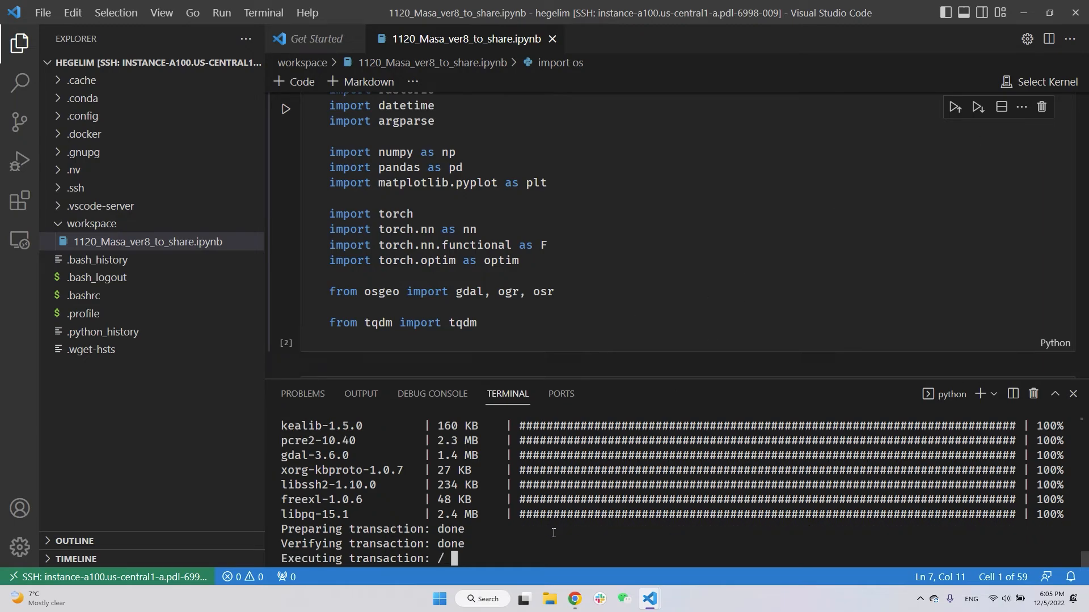
# - Collapse the workspace folder in the file tree and clear the terminal
pyautogui.click(219, 224)
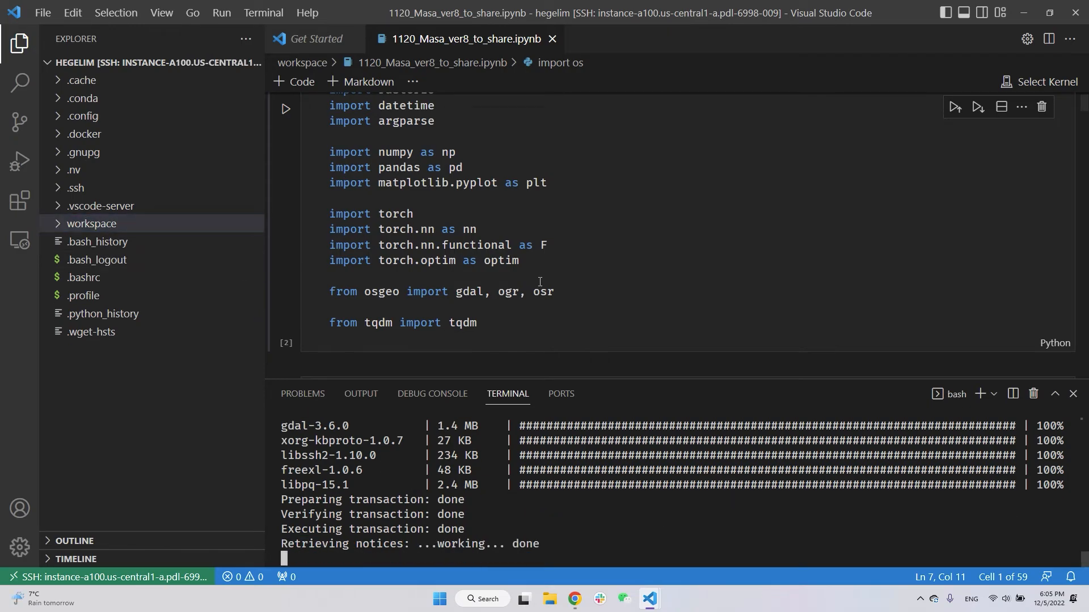
pyautogui.scroll(2, 540, 283)
pyautogui.press('Return')
pyautogui.press('Return')
pyautogui.write('clear')
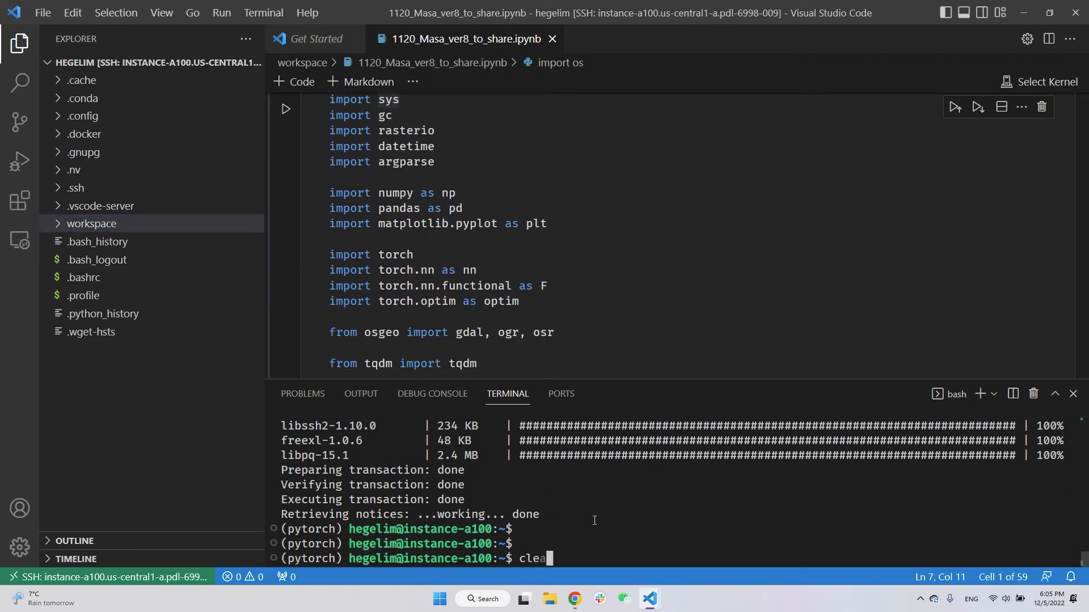
pyautogui.press('Return')
# - Start JupyterLab from the terminal with "jupyter lab"
pyautogui.write('jupy')
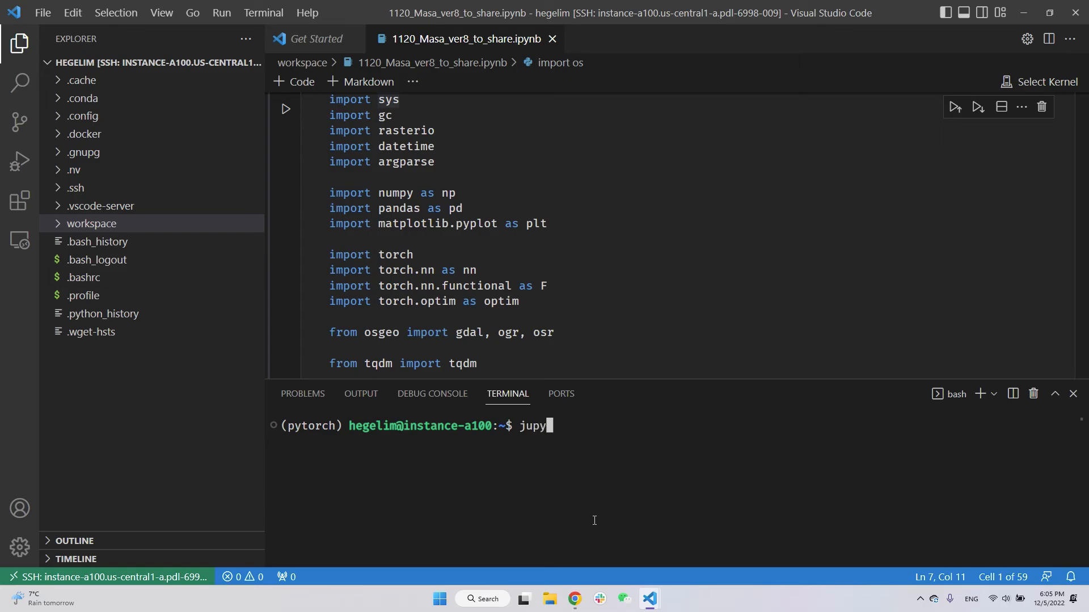
pyautogui.write('ter ab')
pyautogui.press('BackSpace')
pyautogui.press('BackSpace')
pyautogui.write('lab')
pyautogui.press('Return')
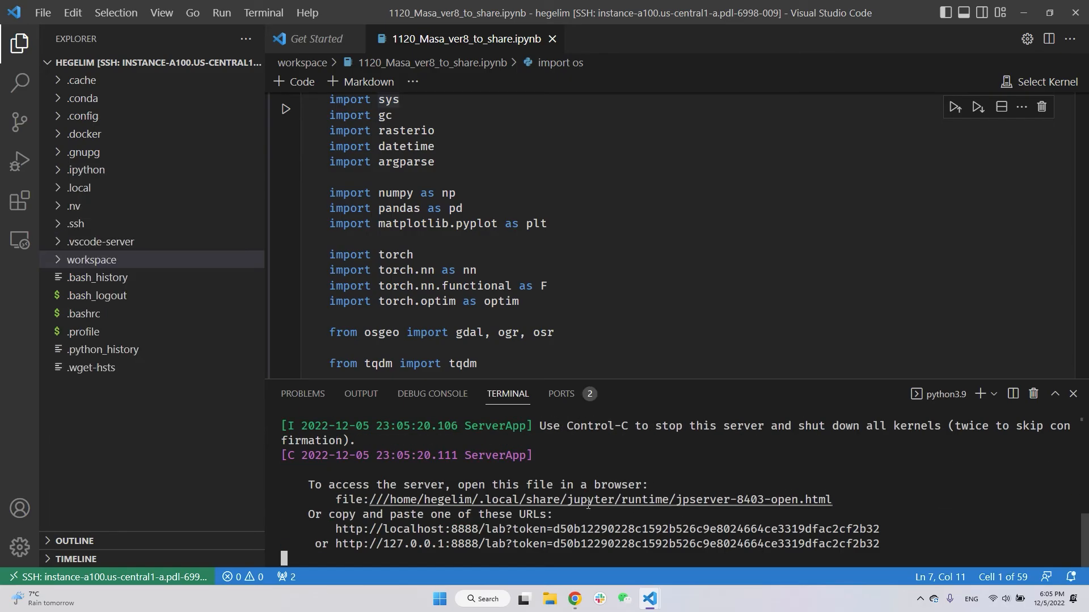
# - Open the JupyterLab localhost:8888 link in Chrome and open 1120_Masa_ver8_to_share.ipynb from the workspace folder
pyautogui.click(678, 452)
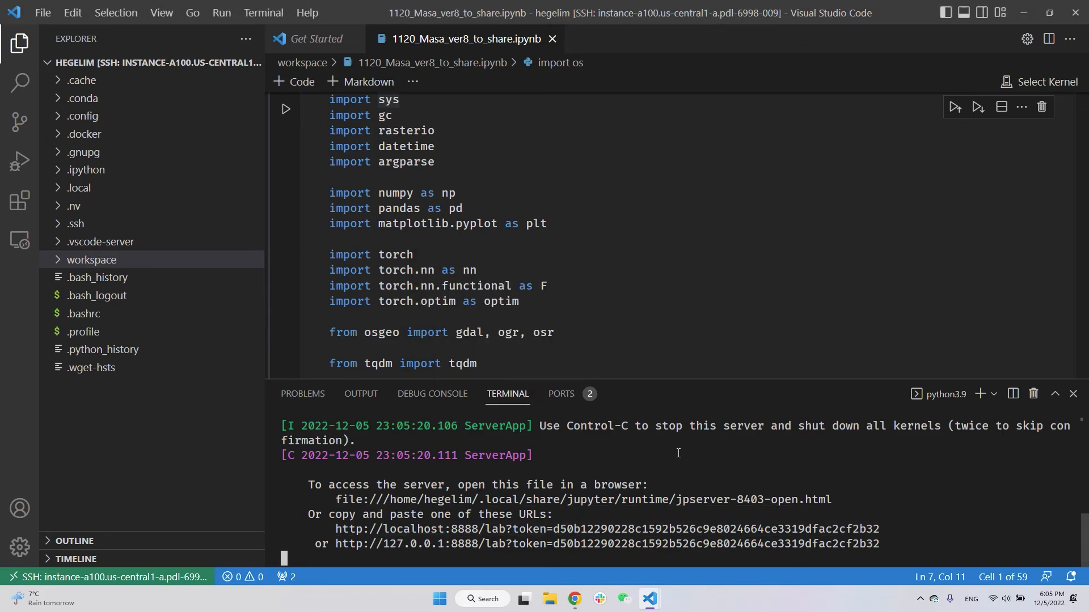
pyautogui.keyDown('ctrl'); pyautogui.click(612, 529); pyautogui.keyUp('ctrl')
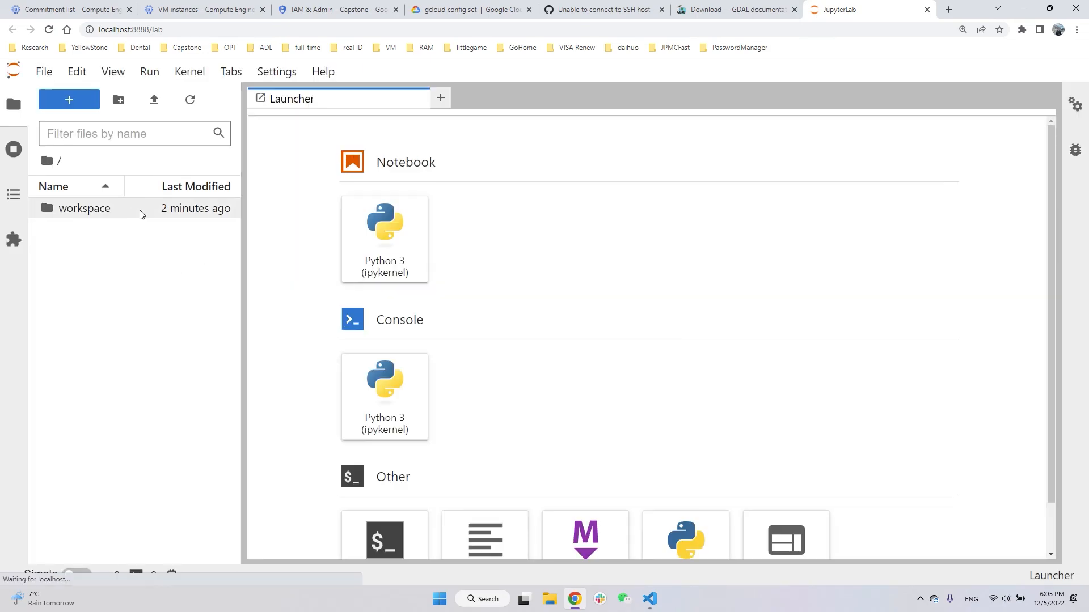
pyautogui.doubleClick(136, 211)
pyautogui.doubleClick(134, 211)
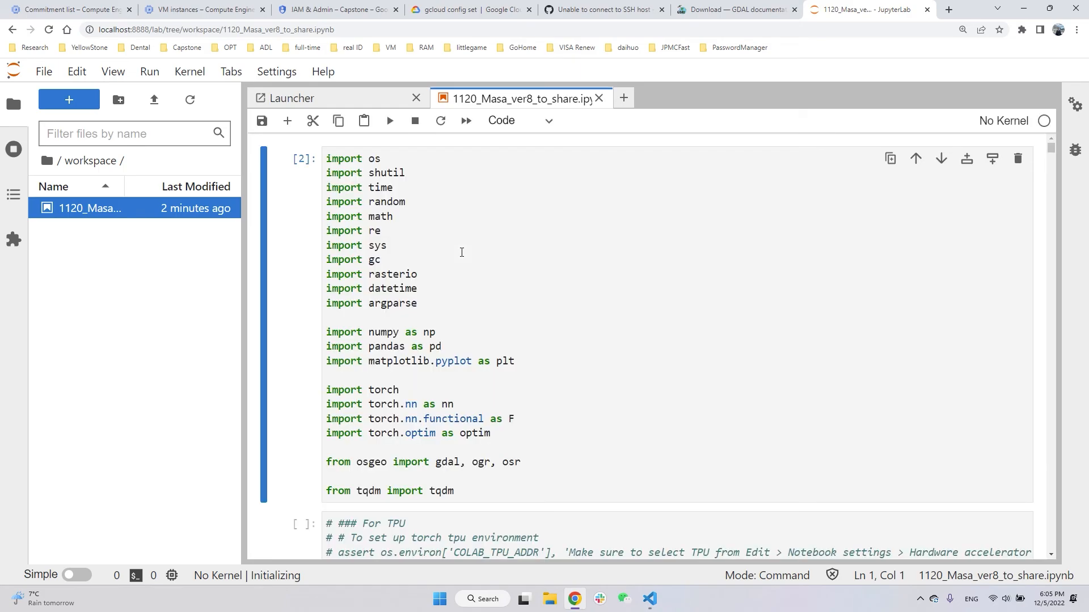
# - Run the notebook's first cell with the imports and select the module name "rasterio" in its output
pyautogui.click(461, 252)
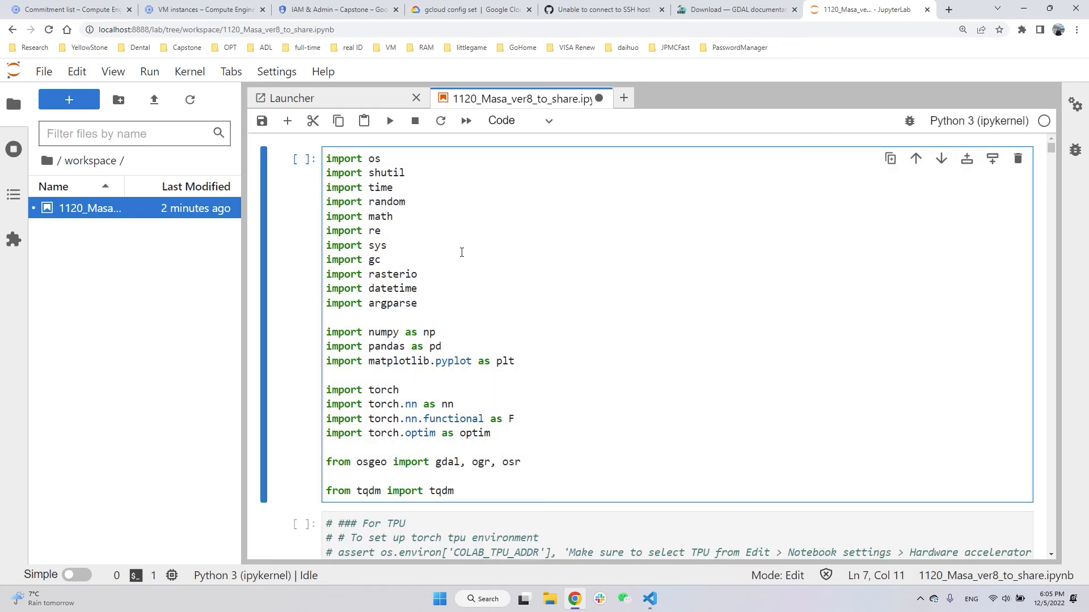
pyautogui.hotkey('ctrl', 'Return')
pyautogui.scroll(-5, 520, 327)
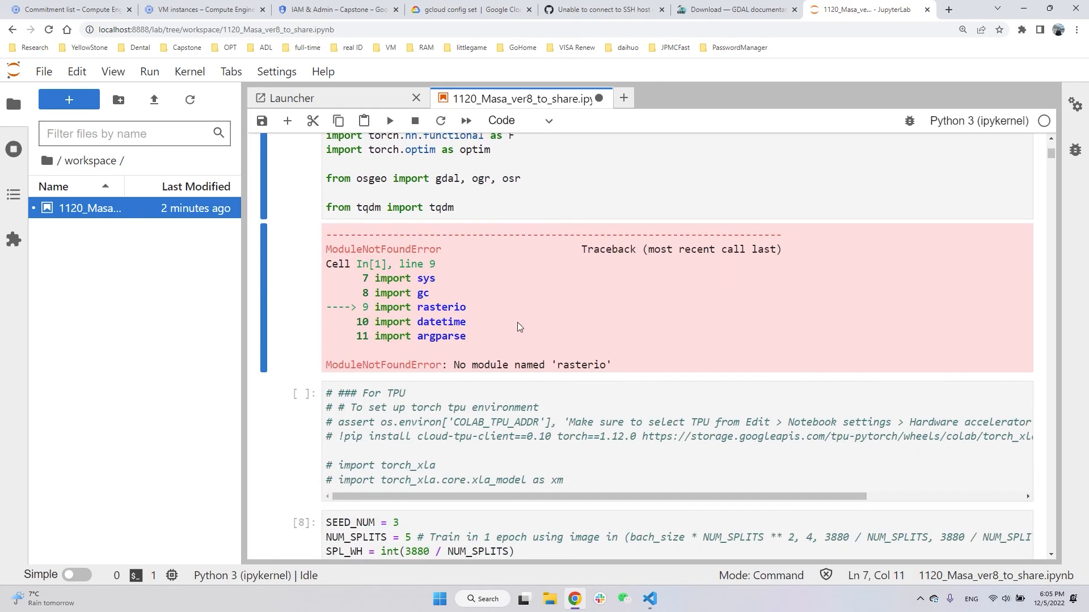
pyautogui.doubleClick(581, 365)
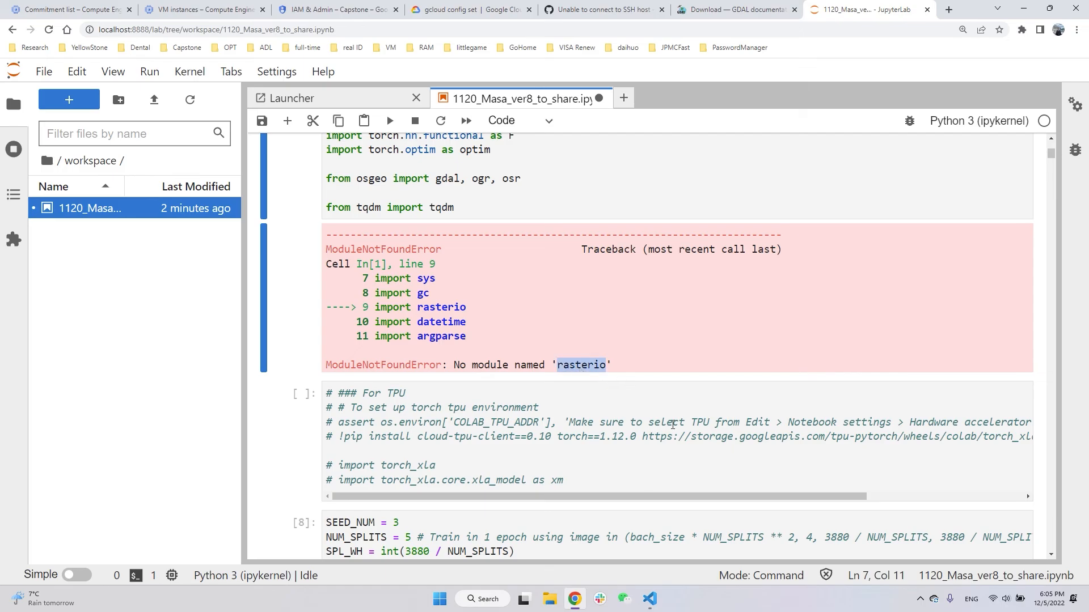
# - Switch to the VS Code window of the SSH instance, open a second terminal and activate the conda environment "pytorch"
pyautogui.moveTo(650, 598)
pyautogui.click(686, 544)
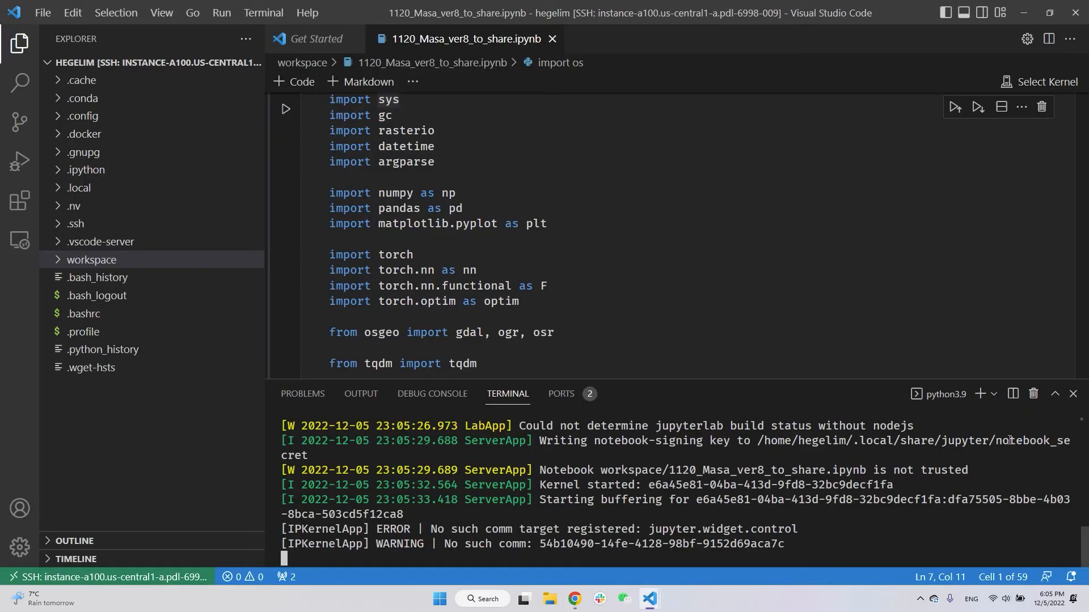
pyautogui.click(980, 394)
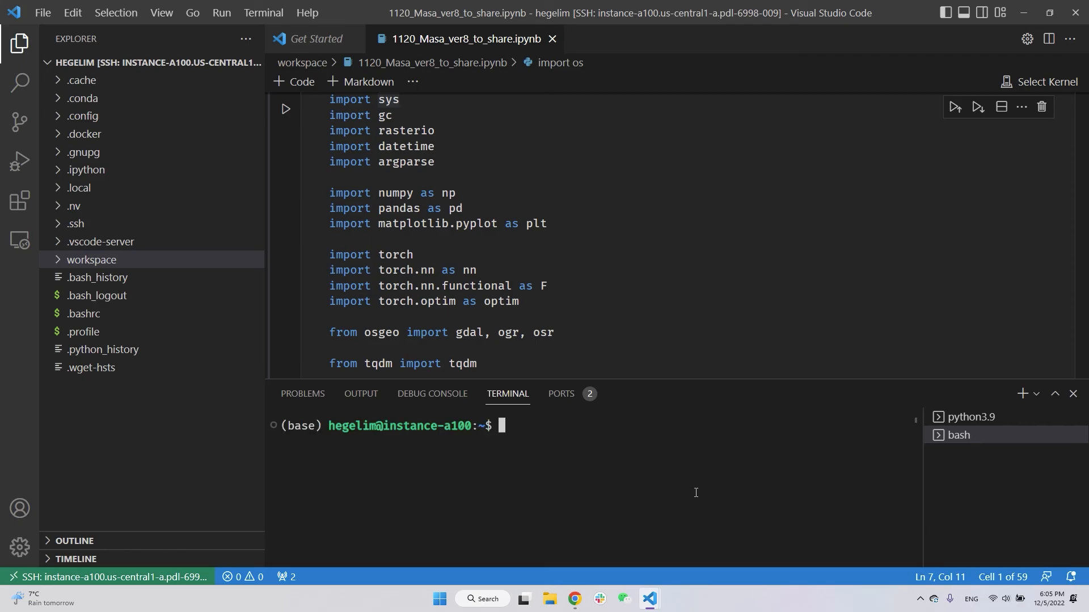
pyautogui.write('conda activate pytorch')
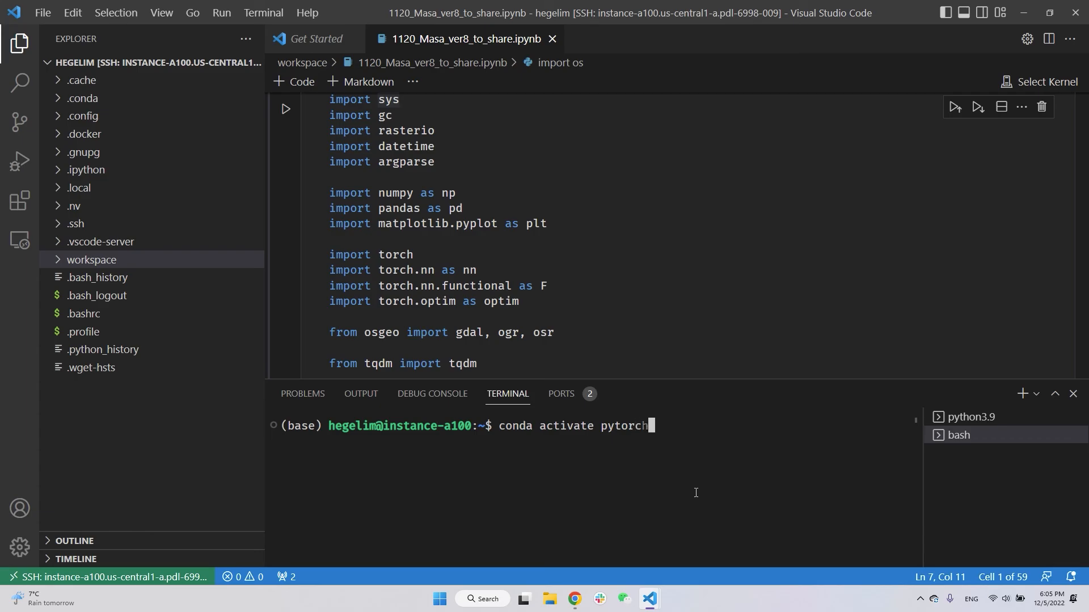
pyautogui.press('Return')
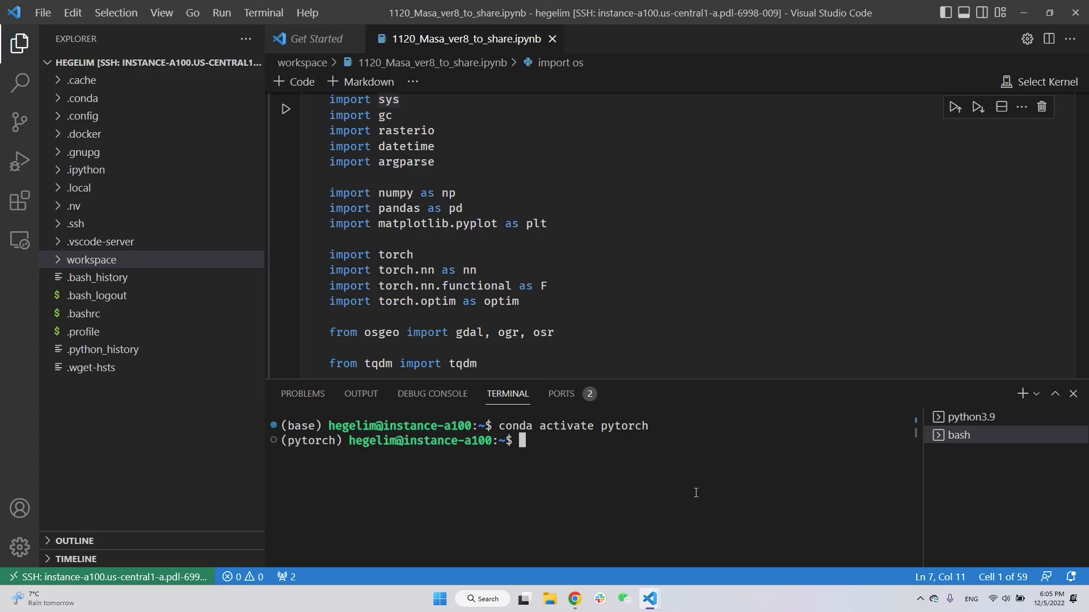
# - Install the rasterio package with "pip install rasterio" in the pytorch environment
pyautogui.write('pip install')
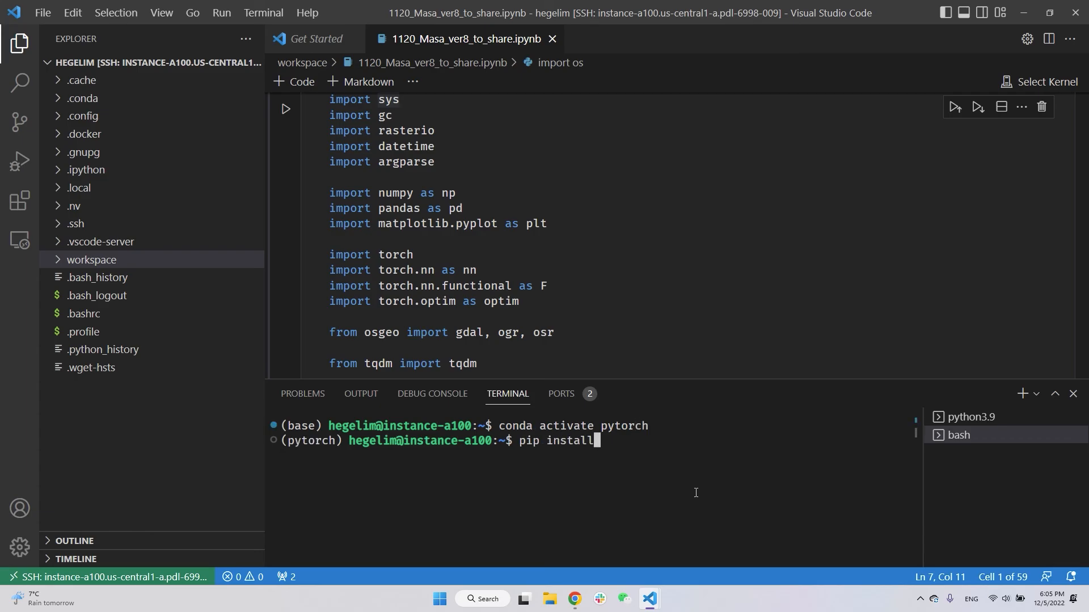
pyautogui.write(' rasterio')
pyautogui.press('Return')
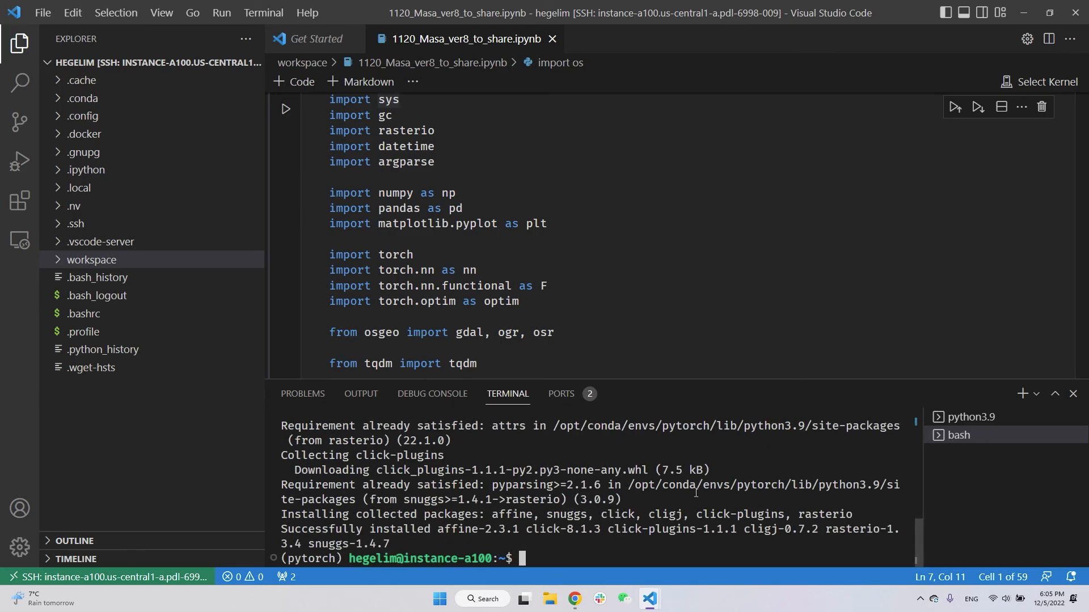
# - Switch back to JupyterLab in Chrome and rerun the notebook's first cell with the imports
pyautogui.hotkey('alt', 'Tab')
pyautogui.scroll(5, 488, 300)
pyautogui.click(489, 301)
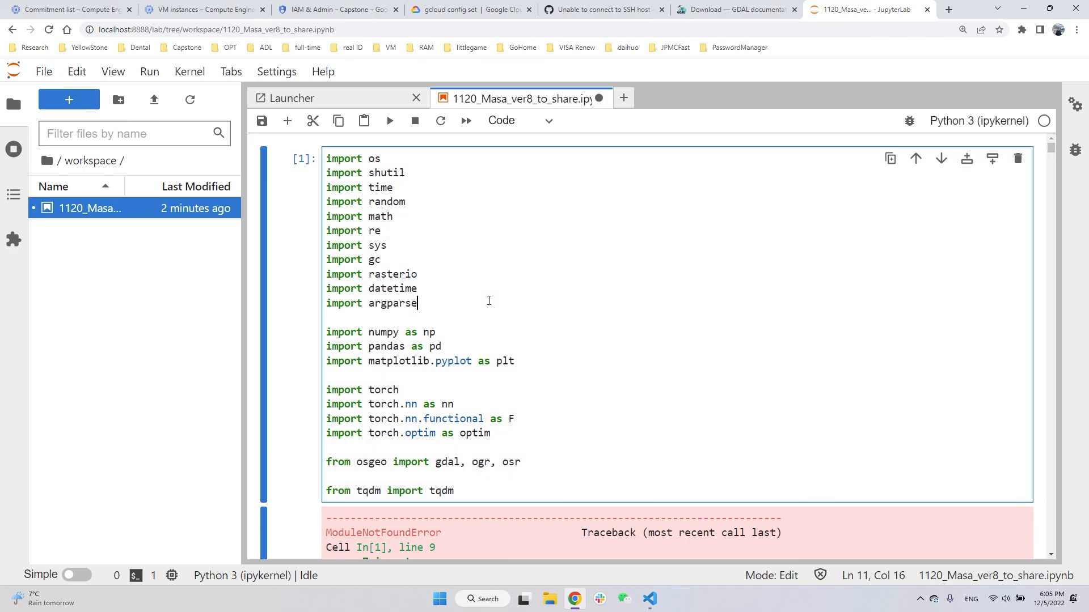
pyautogui.hotkey('ctrl', 'Return')
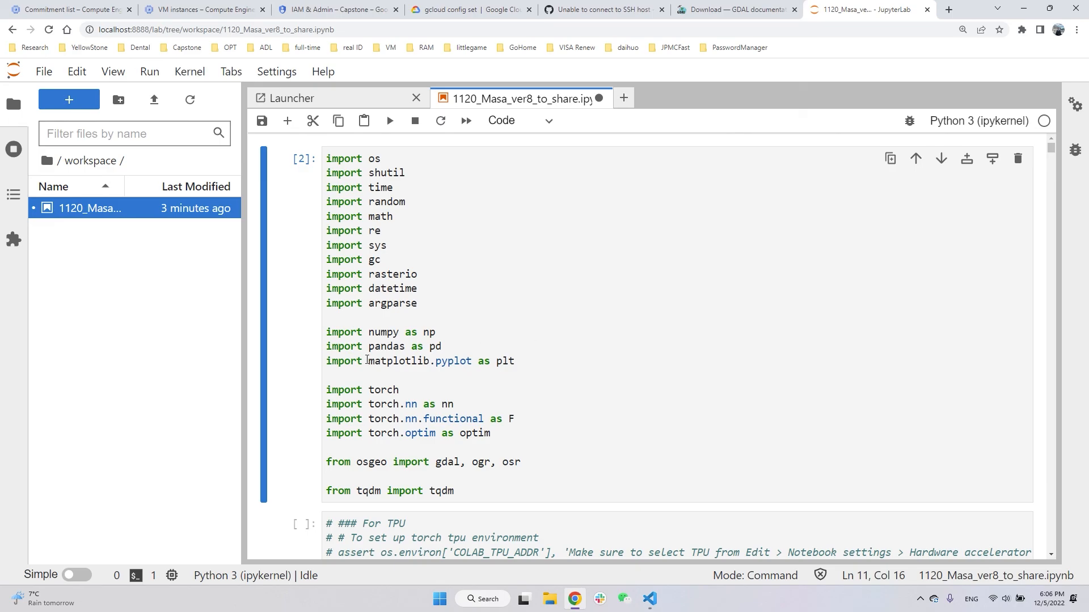
pyautogui.scroll(-7, 419, 274)
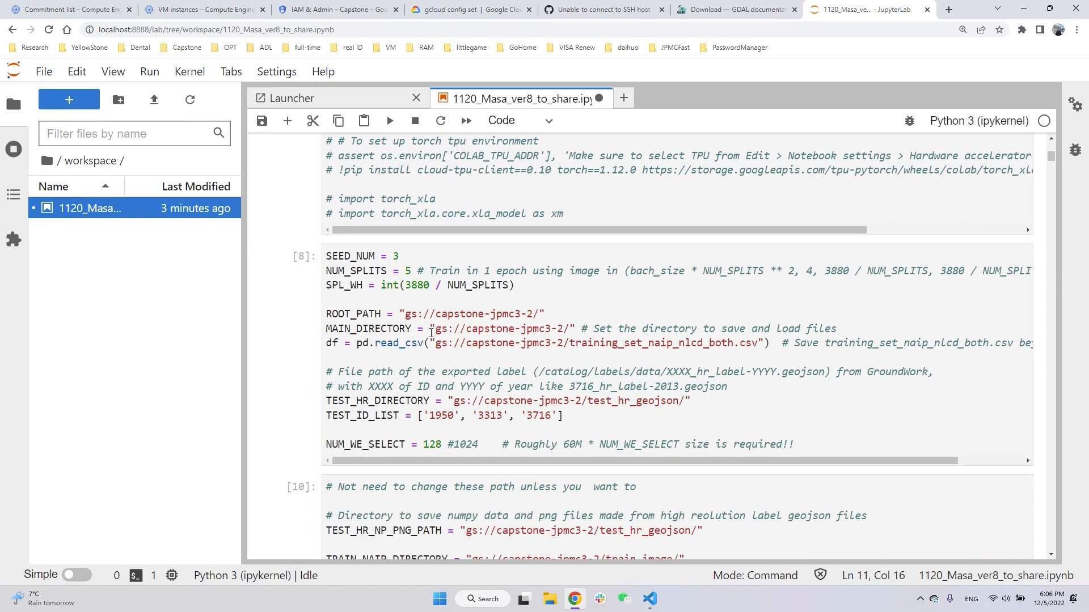
pyautogui.scroll(-1, 447, 356)
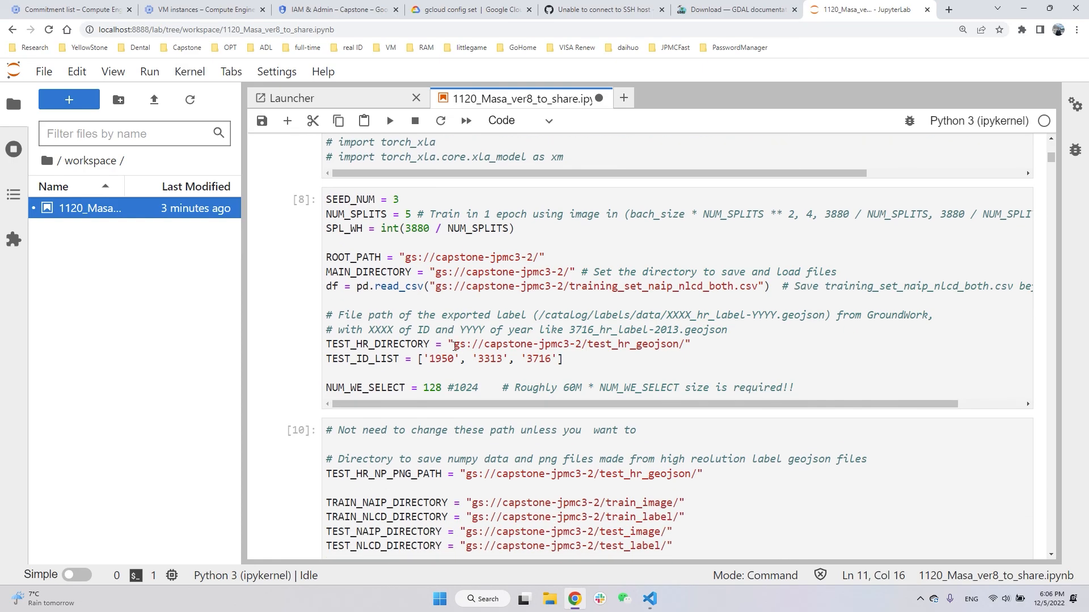
pyautogui.scroll(-5, 454, 347)
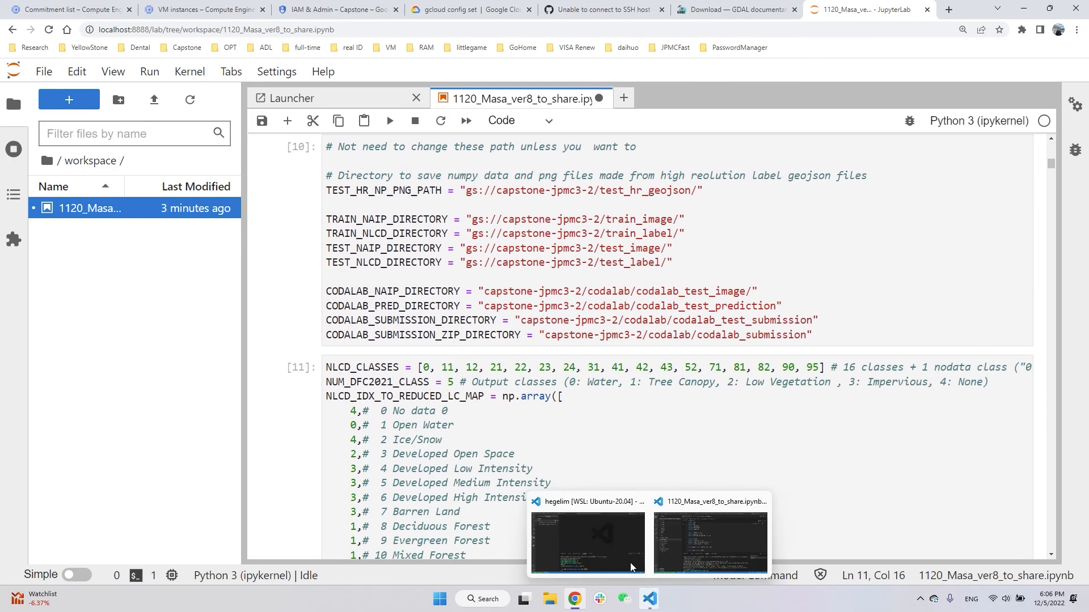
pyautogui.scroll(7, 545, 407)
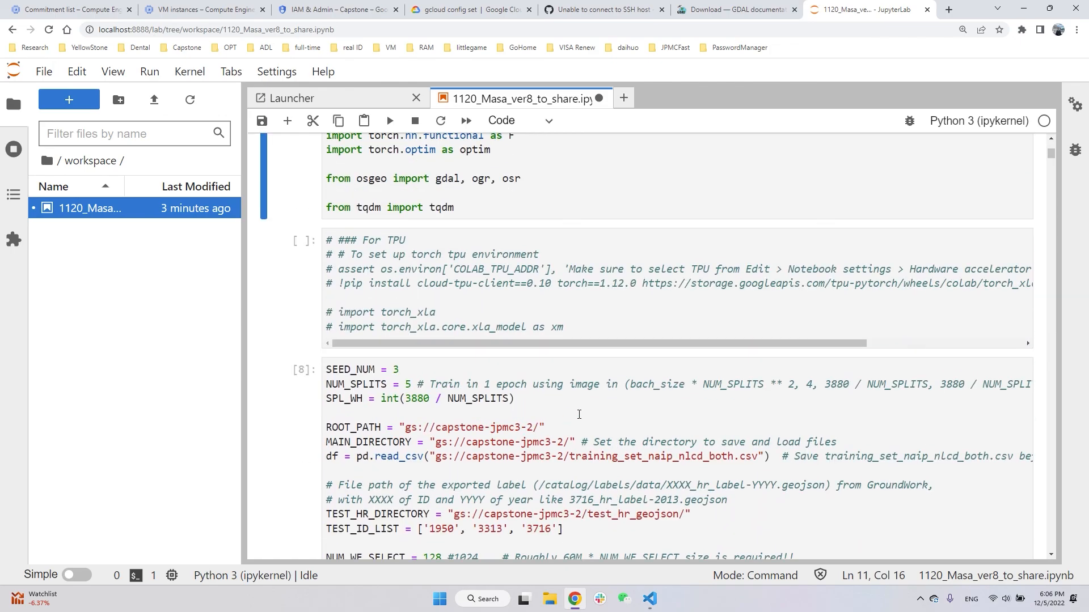